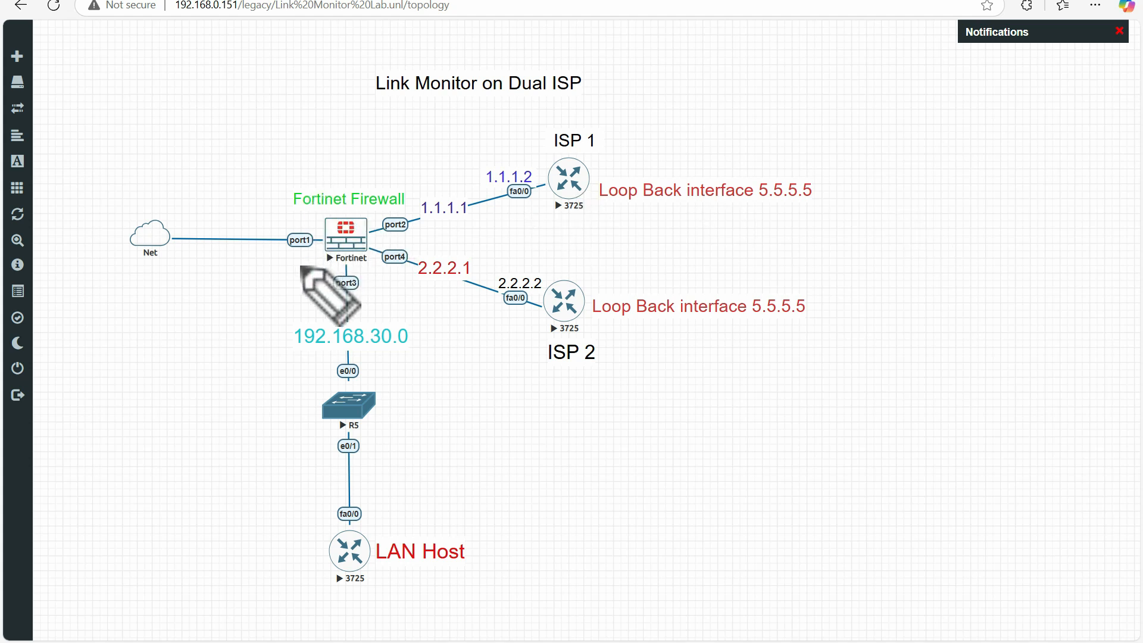
# Step: Mark the Fortinet firewall, its links to Net, ISP 1 and ISP 2, and the addresses 1.1.1.1 and 2.2.2.1 on the topology
pyautogui.moveTo(356, 213)
pyautogui.mouseDown()
pyautogui.moveTo(333, 213)
pyautogui.moveTo(320, 254)
pyautogui.moveTo(374, 241)
pyautogui.moveTo(346, 213)
pyautogui.mouseUp()
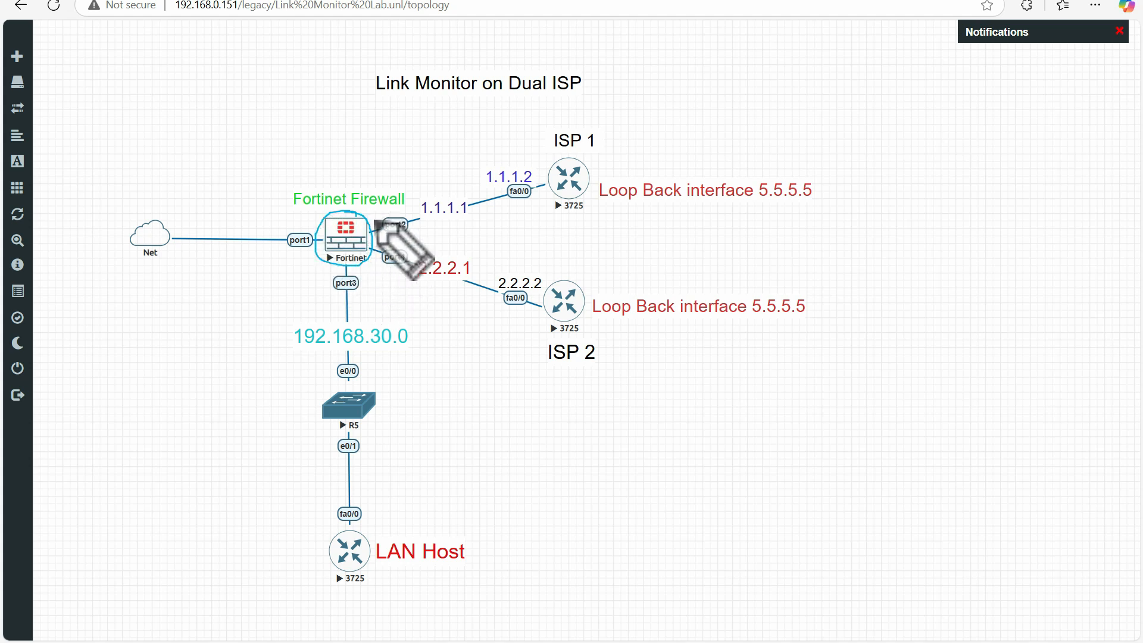
pyautogui.moveTo(314, 252)
pyautogui.mouseDown()
pyautogui.moveTo(170, 249)
pyautogui.moveTo(177, 265)
pyautogui.mouseUp()
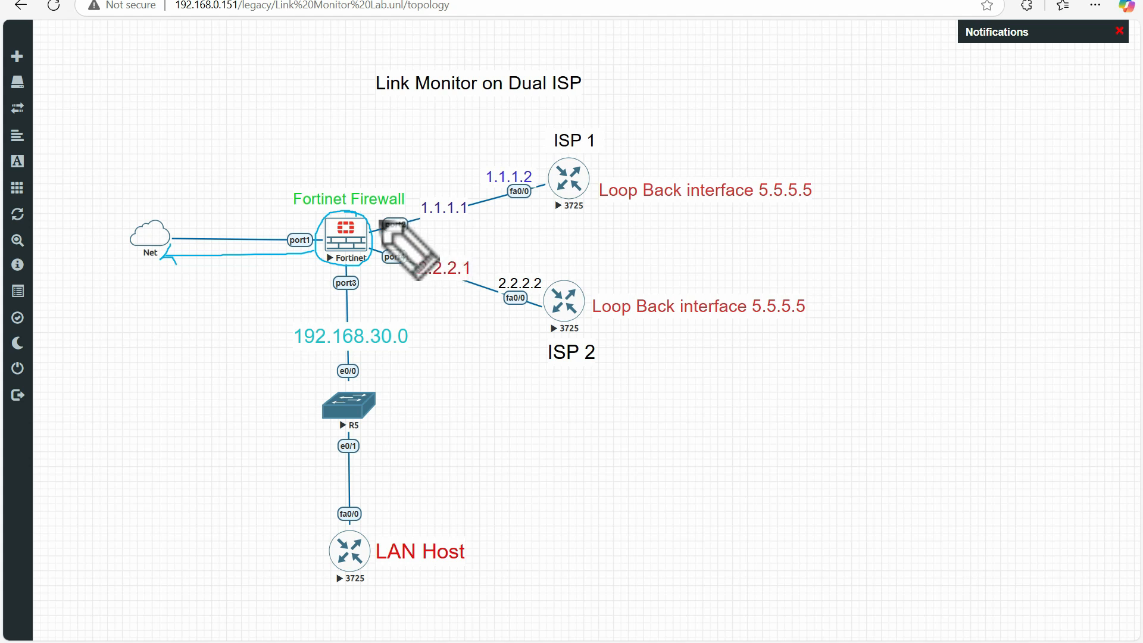
pyautogui.moveTo(370, 222)
pyautogui.mouseDown()
pyautogui.moveTo(485, 179)
pyautogui.moveTo(478, 171)
pyautogui.moveTo(488, 179)
pyautogui.mouseUp()
pyautogui.moveTo(368, 257); pyautogui.dragTo(488, 320)
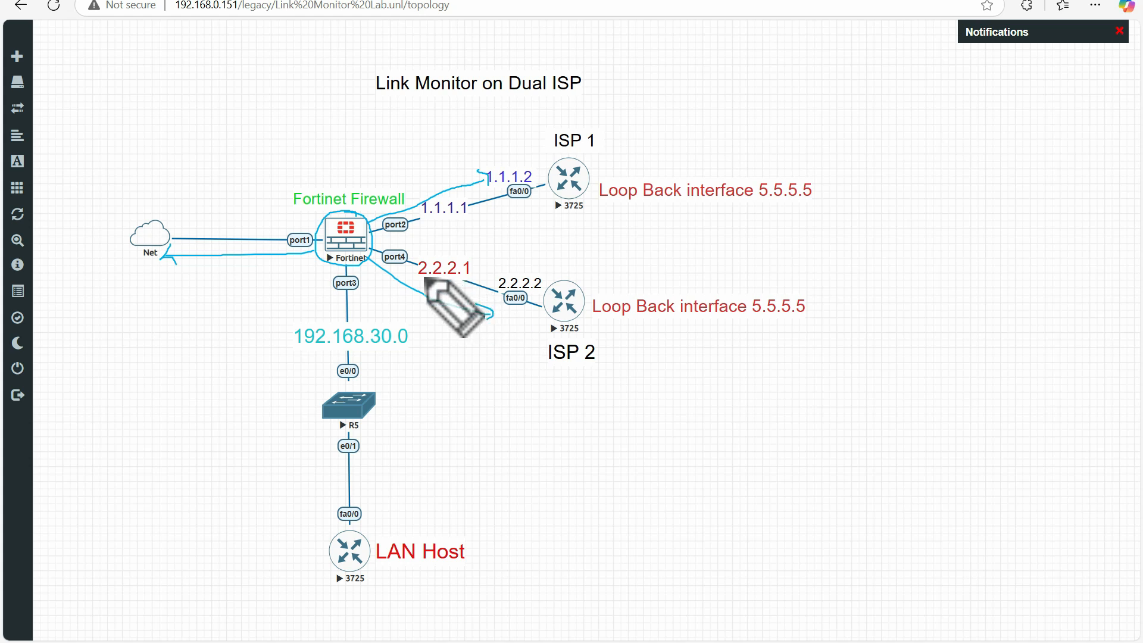
pyautogui.moveTo(470, 277)
pyautogui.mouseDown()
pyautogui.moveTo(475, 263)
pyautogui.moveTo(422, 275)
pyautogui.mouseUp()
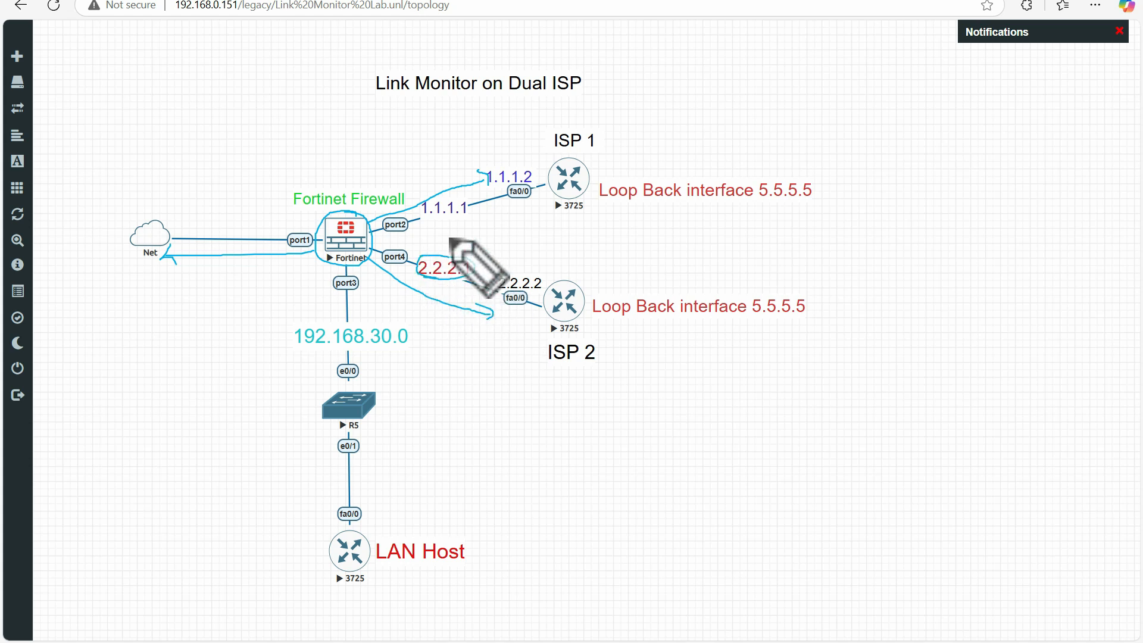
pyautogui.moveTo(464, 210)
pyautogui.mouseDown()
pyautogui.moveTo(423, 191)
pyautogui.moveTo(427, 221)
pyautogui.moveTo(469, 213)
pyautogui.mouseUp()
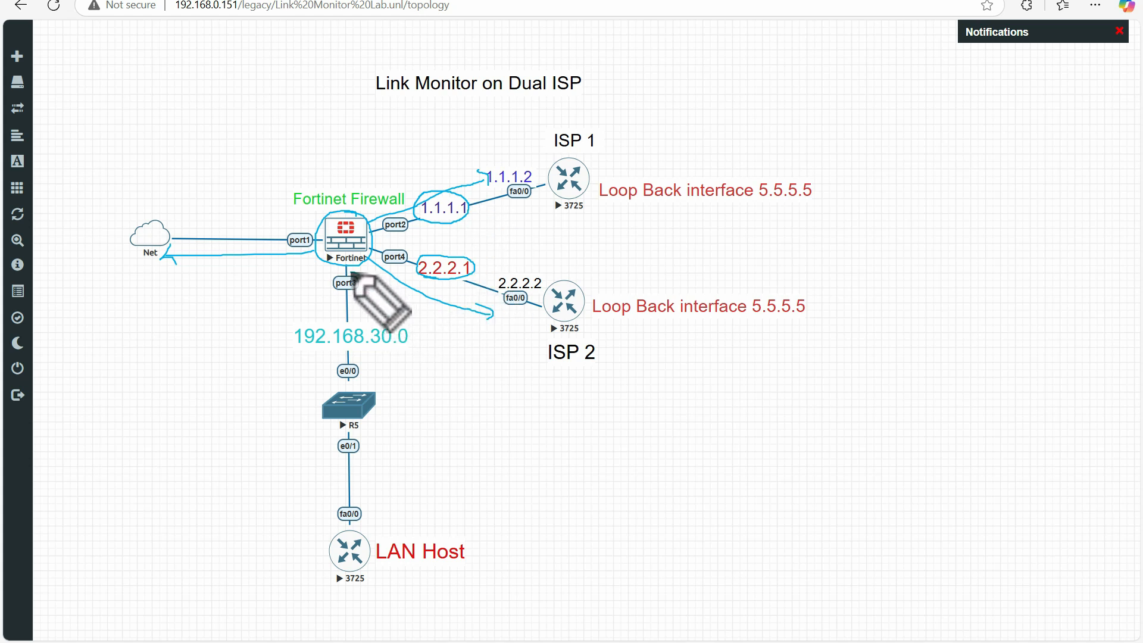
# Step: Mark the firewall's port3 link and LAN network 192.168.30.0 on the topology, and clear all pen marks
pyautogui.moveTo(359, 275)
pyautogui.mouseDown()
pyautogui.moveTo(383, 376)
pyautogui.moveTo(384, 362)
pyautogui.mouseUp()
pyautogui.moveTo(300, 346); pyautogui.dragTo(396, 345)
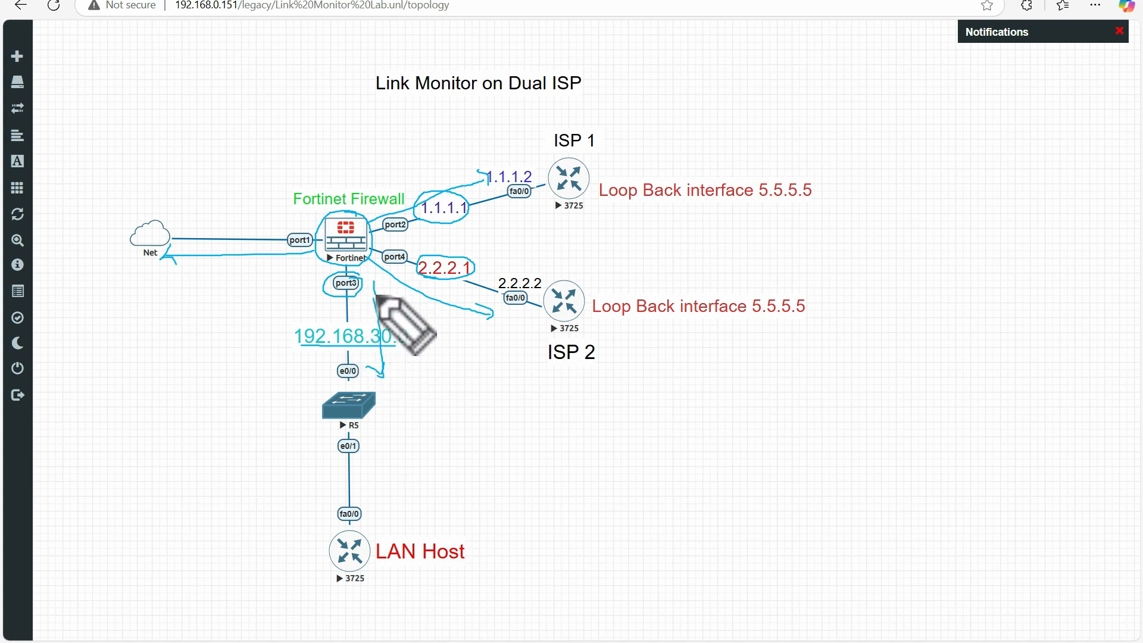
pyautogui.moveTo(366, 288); pyautogui.dragTo(369, 284)
pyautogui.moveTo(372, 279)
pyautogui.mouseDown()
pyautogui.moveTo(374, 296)
pyautogui.moveTo(390, 295)
pyautogui.mouseUp()
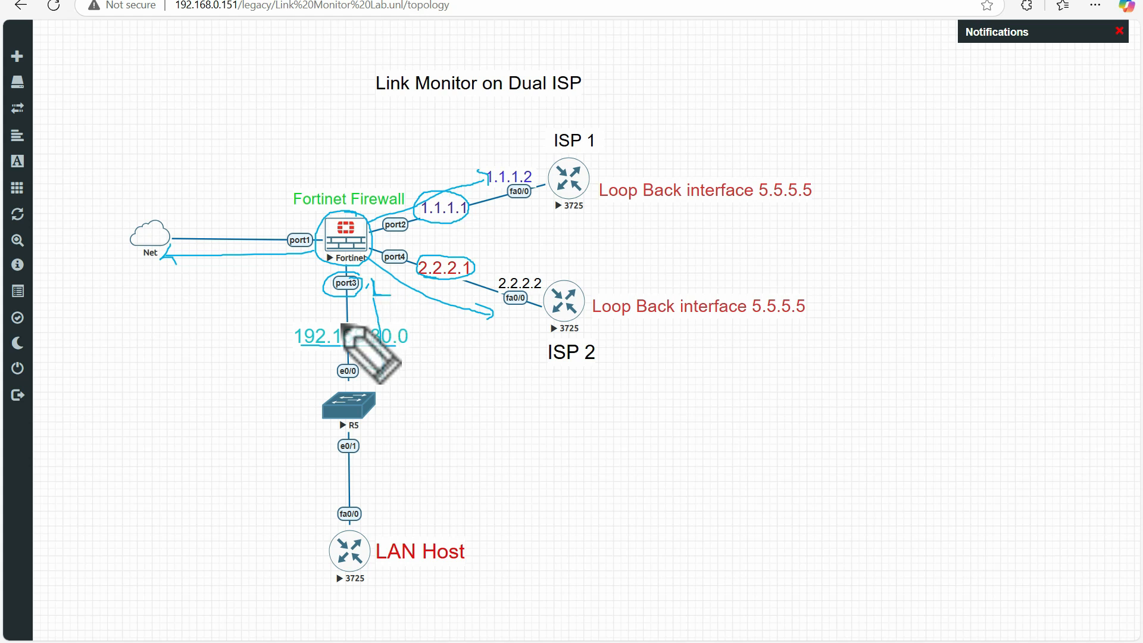
pyautogui.moveTo(274, 334); pyautogui.dragTo(296, 327)
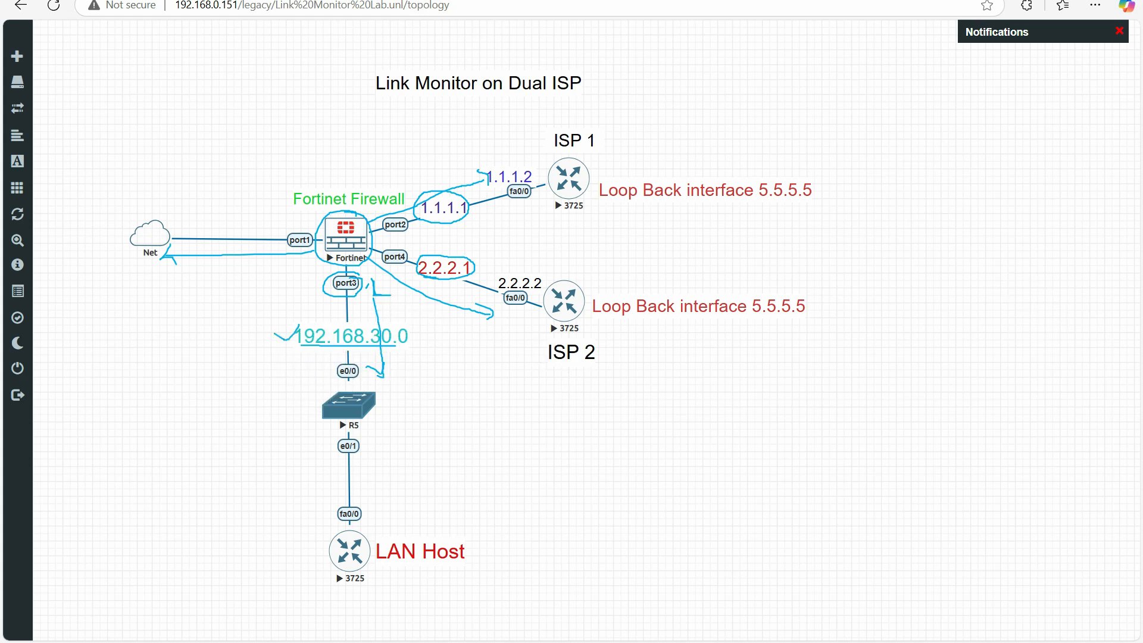
pyautogui.press('Escape')
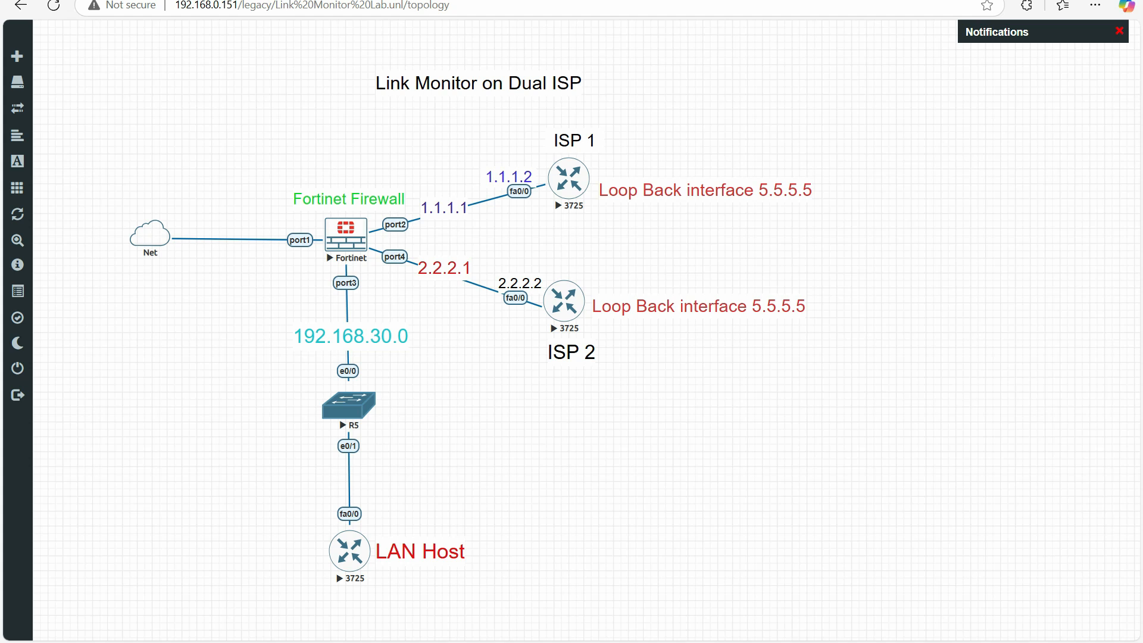
# Step: Draw yellow arrows along the two ISP links and circle the firewall addresses 1.1.1.1 and 2.2.2.1
pyautogui.moveTo(522, 221); pyautogui.dragTo(589, 218)
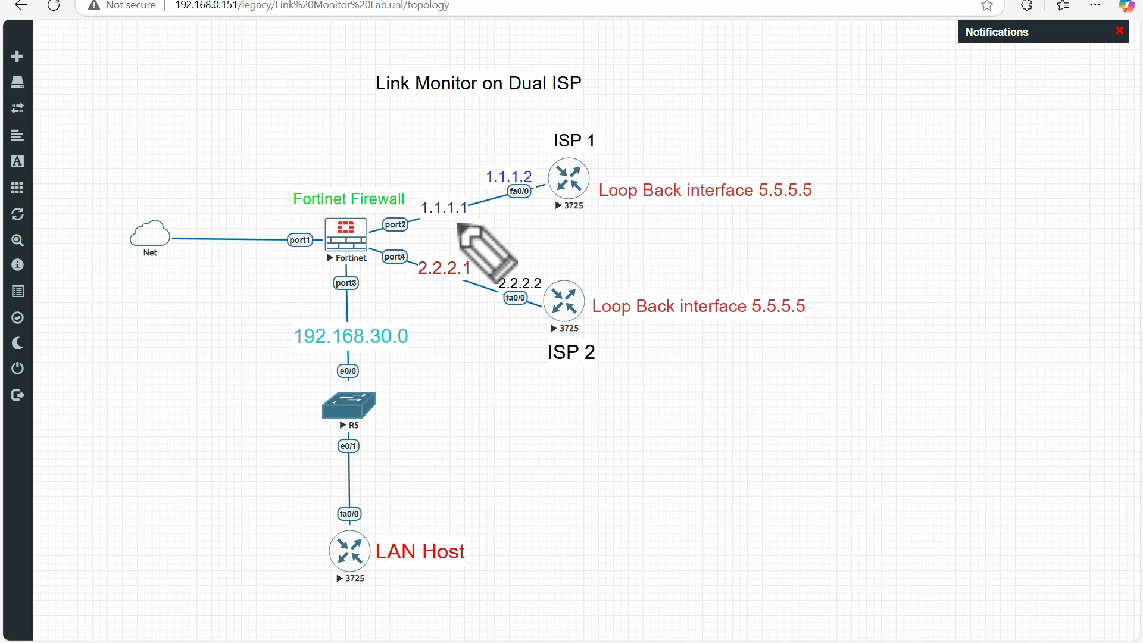
pyautogui.moveTo(431, 190); pyautogui.dragTo(478, 176)
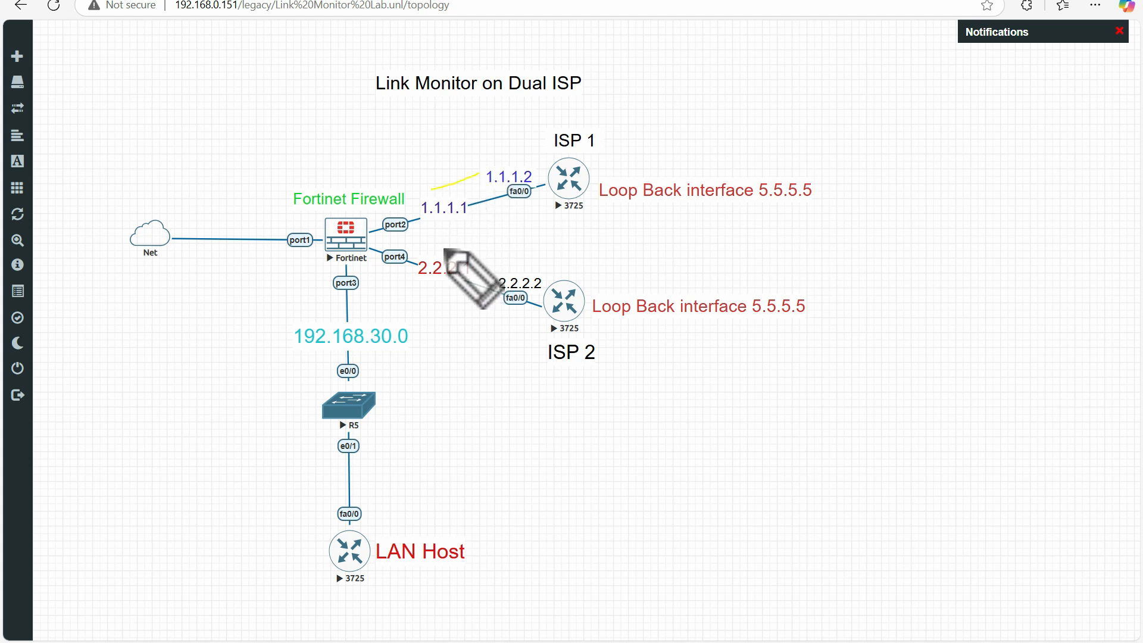
pyautogui.moveTo(442, 246)
pyautogui.mouseDown()
pyautogui.moveTo(500, 262)
pyautogui.moveTo(488, 267)
pyautogui.mouseUp()
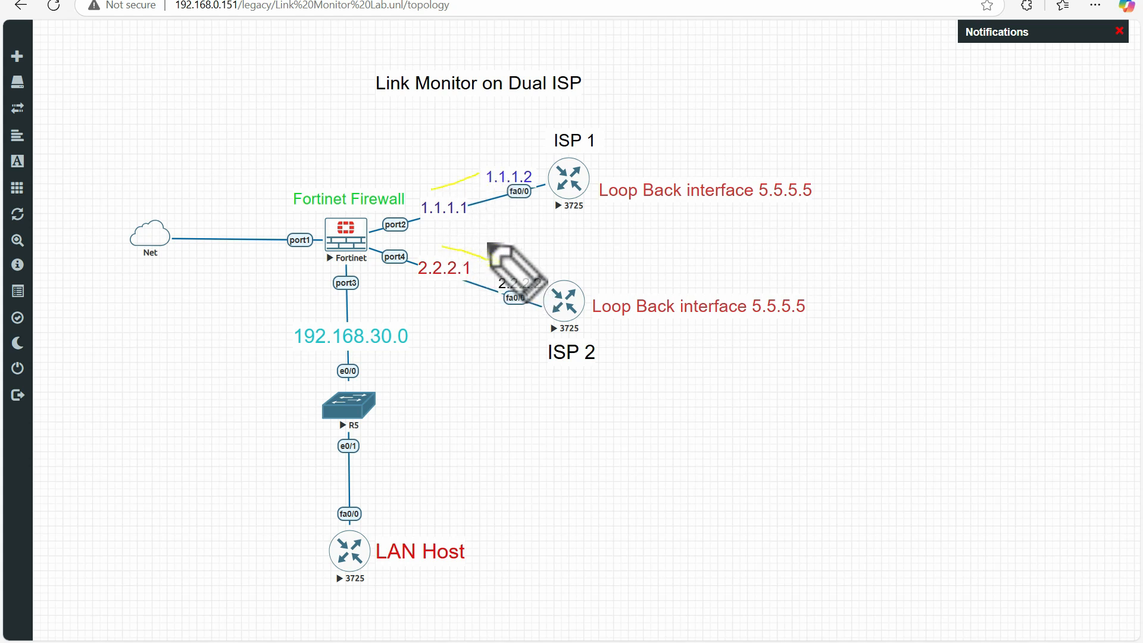
pyautogui.moveTo(464, 166); pyautogui.dragTo(486, 177)
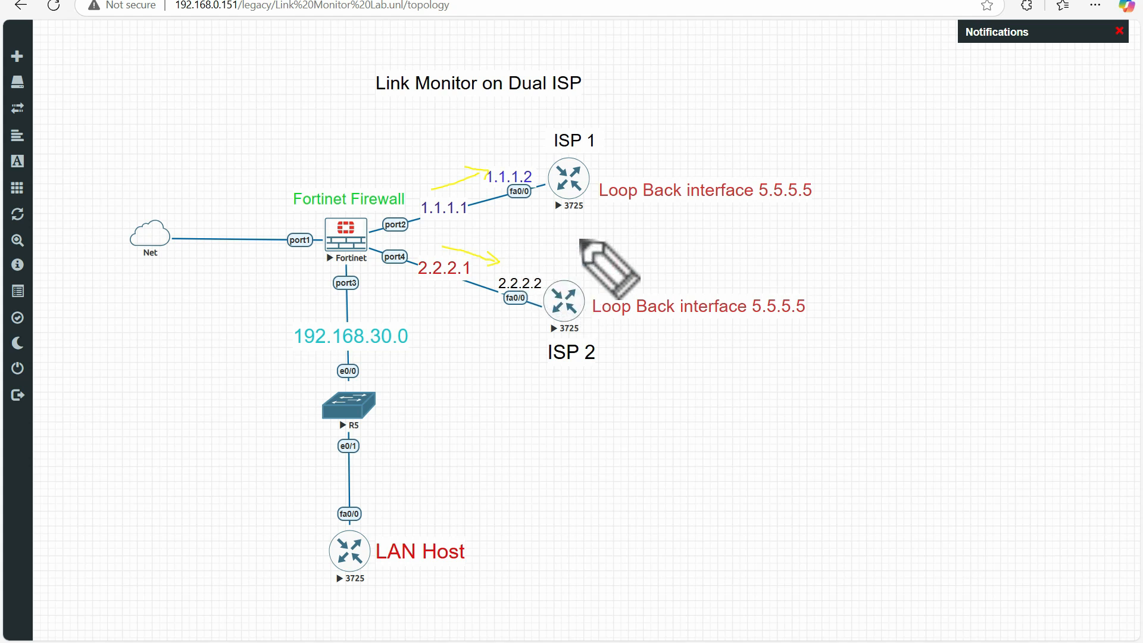
pyautogui.moveTo(462, 202)
pyautogui.mouseDown()
pyautogui.moveTo(459, 212)
pyautogui.moveTo(466, 206)
pyautogui.mouseUp()
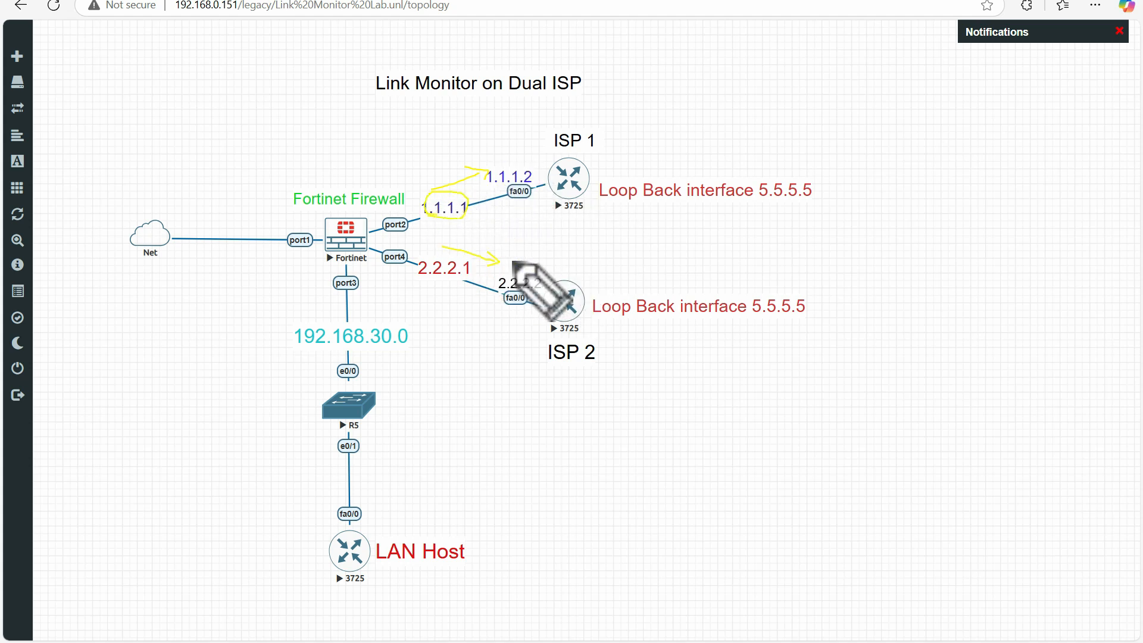
pyautogui.moveTo(470, 252)
pyautogui.mouseDown()
pyautogui.moveTo(439, 248)
pyautogui.moveTo(467, 271)
pyautogui.mouseUp()
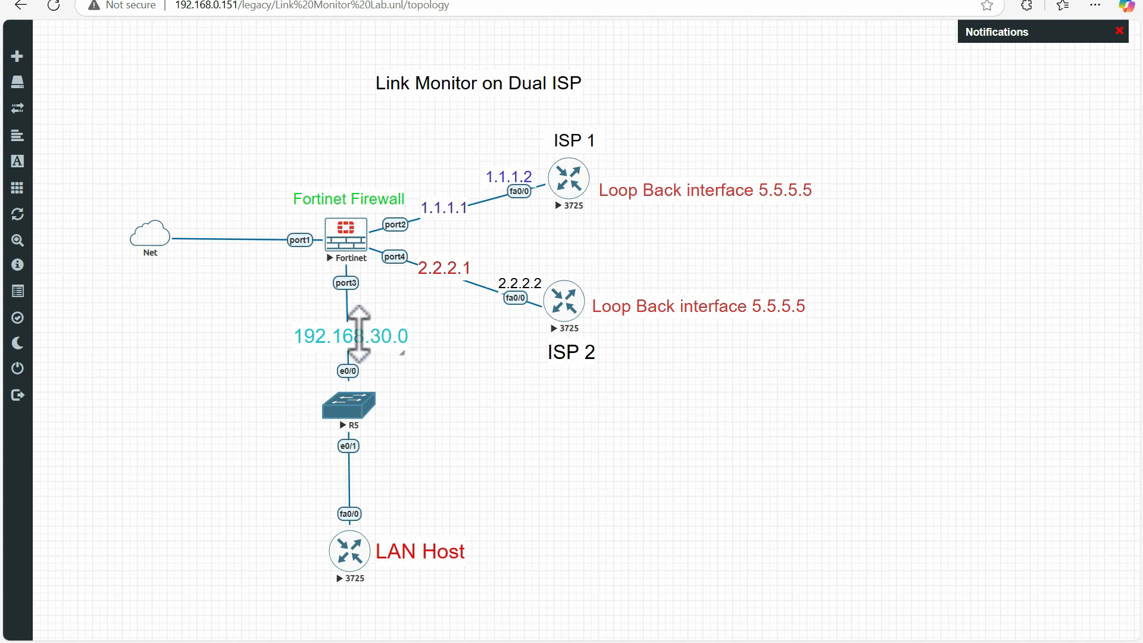
# Step: Open the ISP 1 router's console and list its interfaces with "sh ip int br"
pyautogui.click(567, 189)
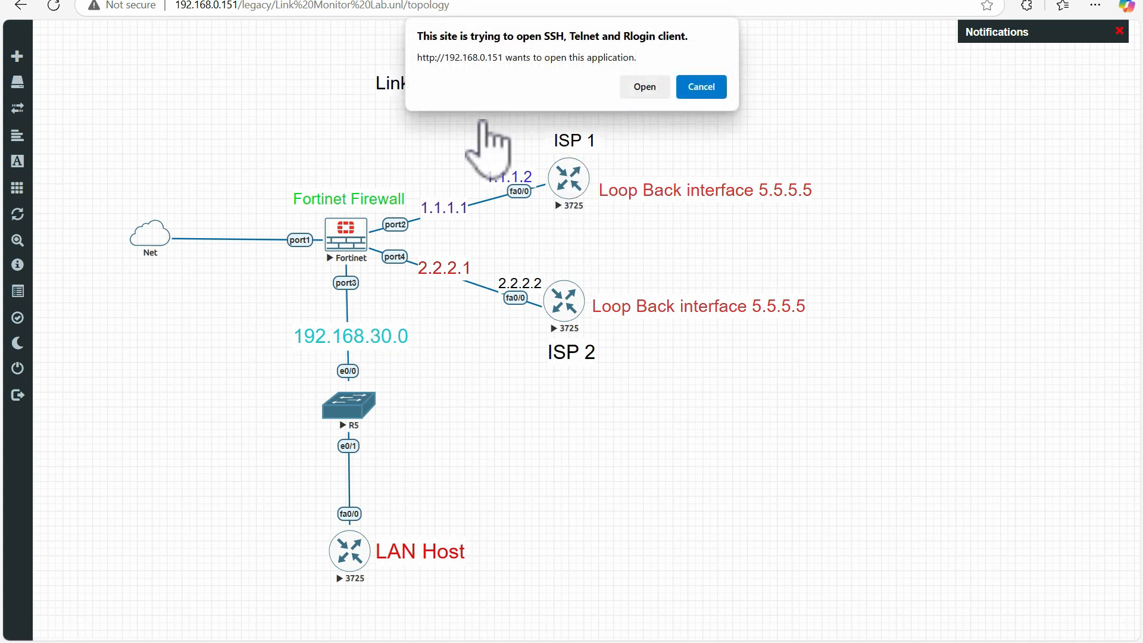
pyautogui.click(645, 87)
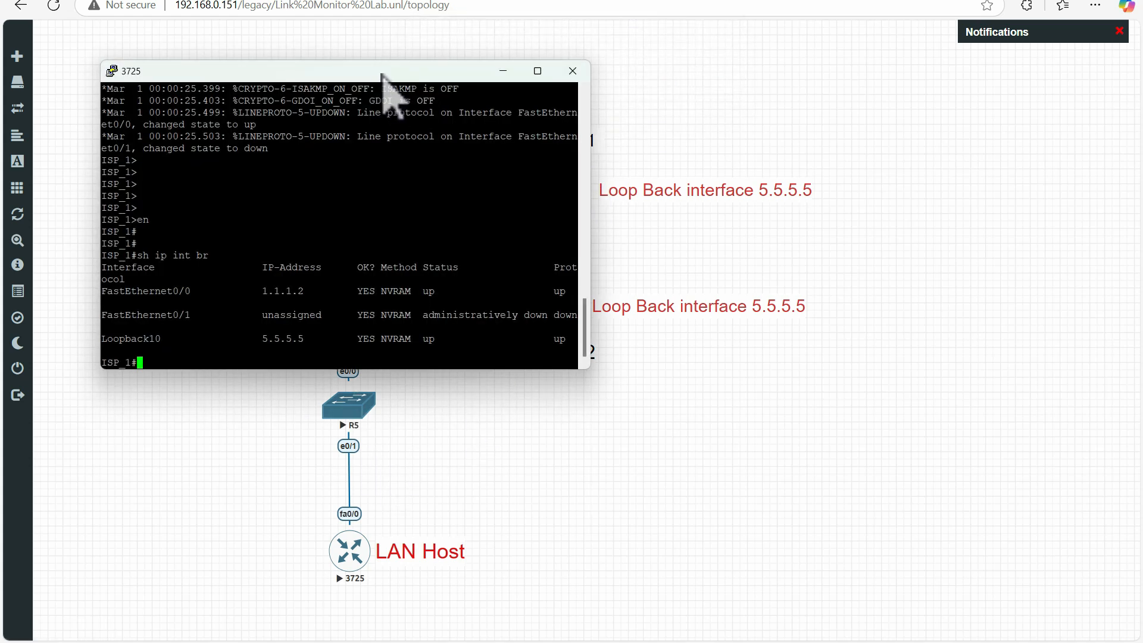
pyautogui.moveTo(381, 73); pyautogui.dragTo(639, 138)
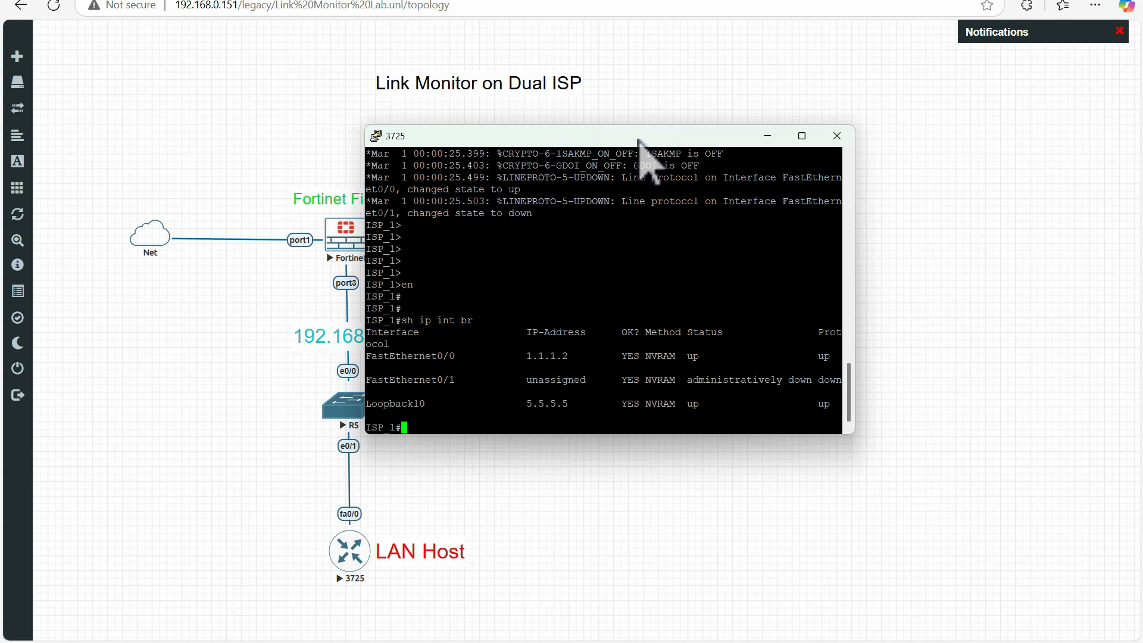
pyautogui.press('Return')
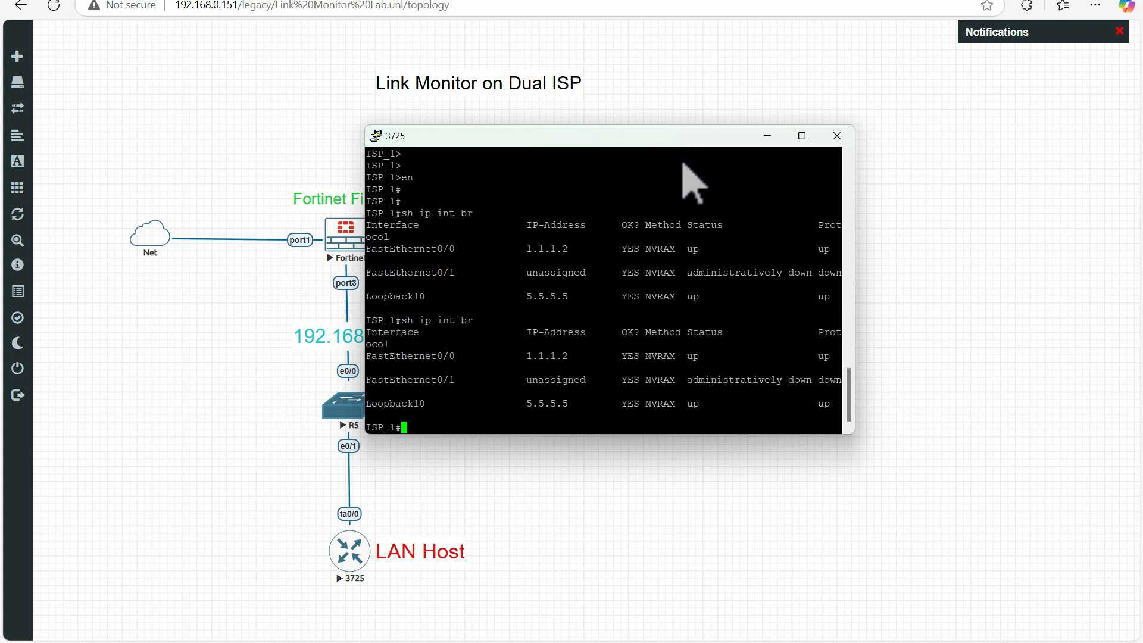
pyautogui.moveTo(671, 132); pyautogui.dragTo(511, 249)
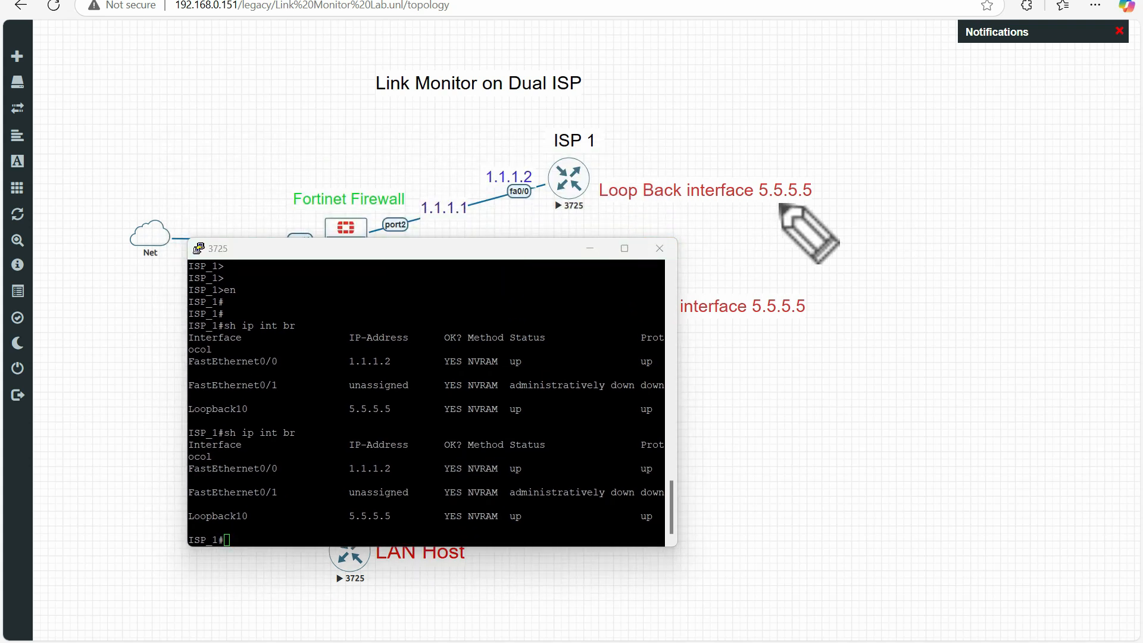
# Step: Underline ISP 1's loopback address 5.5.5.5 on the topology, and 1.1.1.2 and 5.5.5.5 in the console's interface list
pyautogui.moveTo(758, 202); pyautogui.dragTo(832, 201)
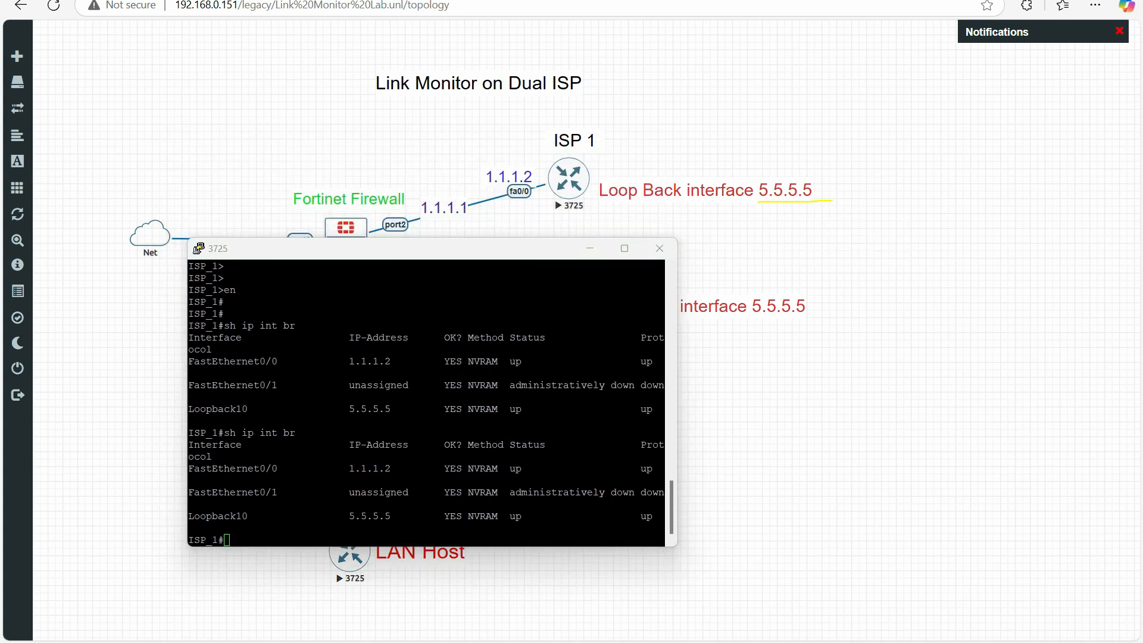
pyautogui.moveTo(758, 203); pyautogui.dragTo(838, 203)
pyautogui.moveTo(462, 247); pyautogui.dragTo(648, 294)
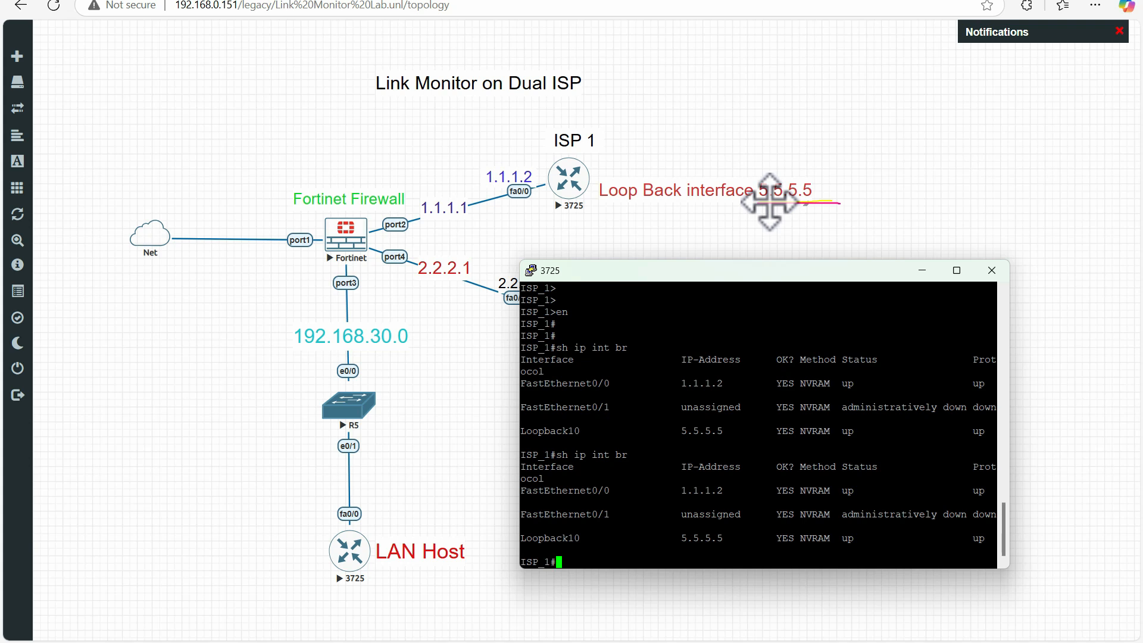
pyautogui.moveTo(612, 275); pyautogui.dragTo(371, 399)
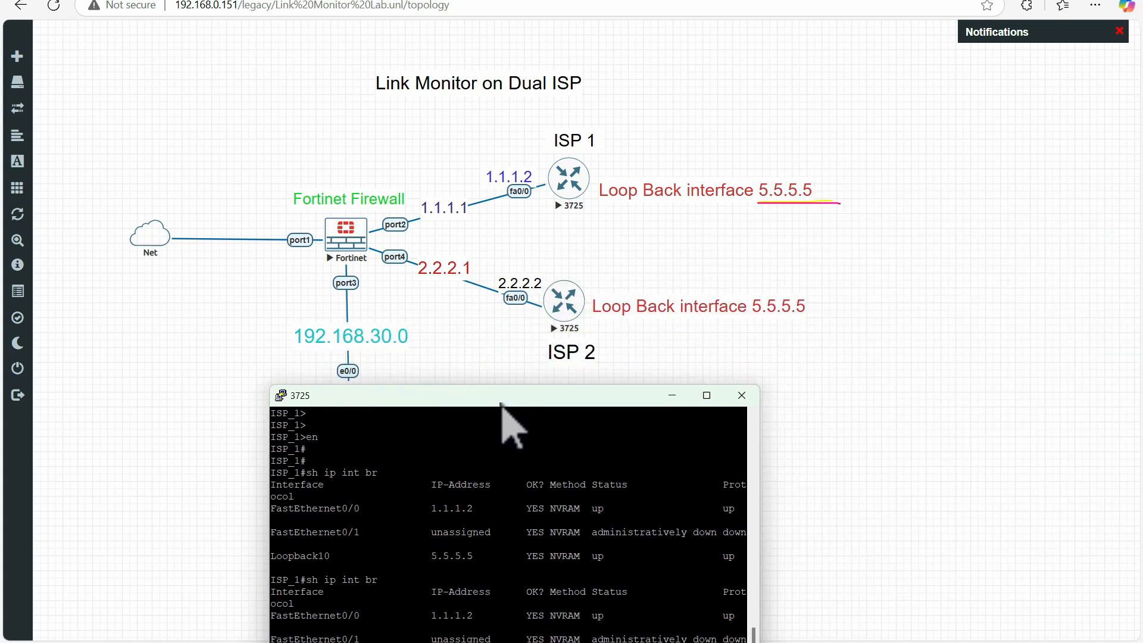
pyautogui.moveTo(502, 404); pyautogui.dragTo(451, 218)
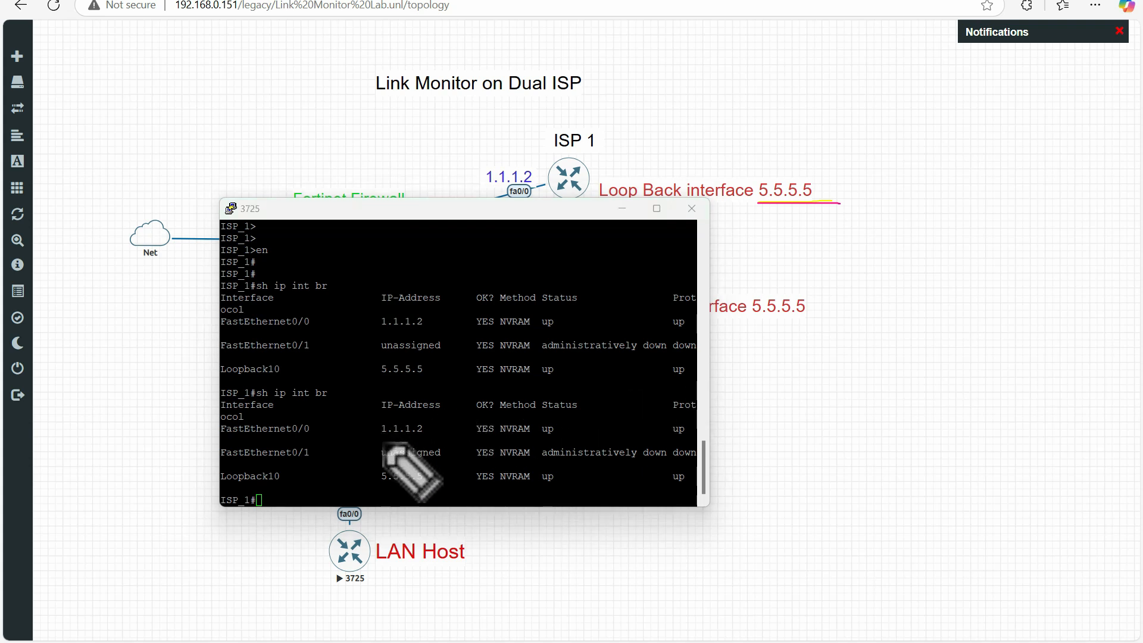
pyautogui.moveTo(381, 441); pyautogui.dragTo(420, 442)
pyautogui.moveTo(374, 484); pyautogui.dragTo(428, 484)
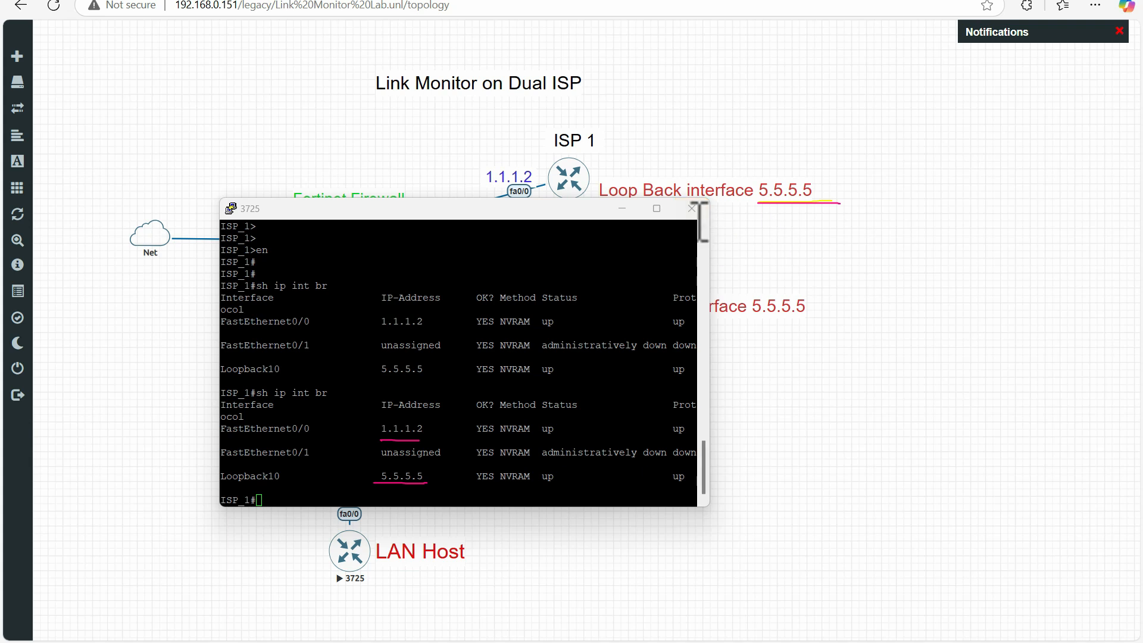
# Step: Close the ISP 1 console session and clear the pen marks from the topology
pyautogui.click(691, 208)
pyautogui.click(583, 368)
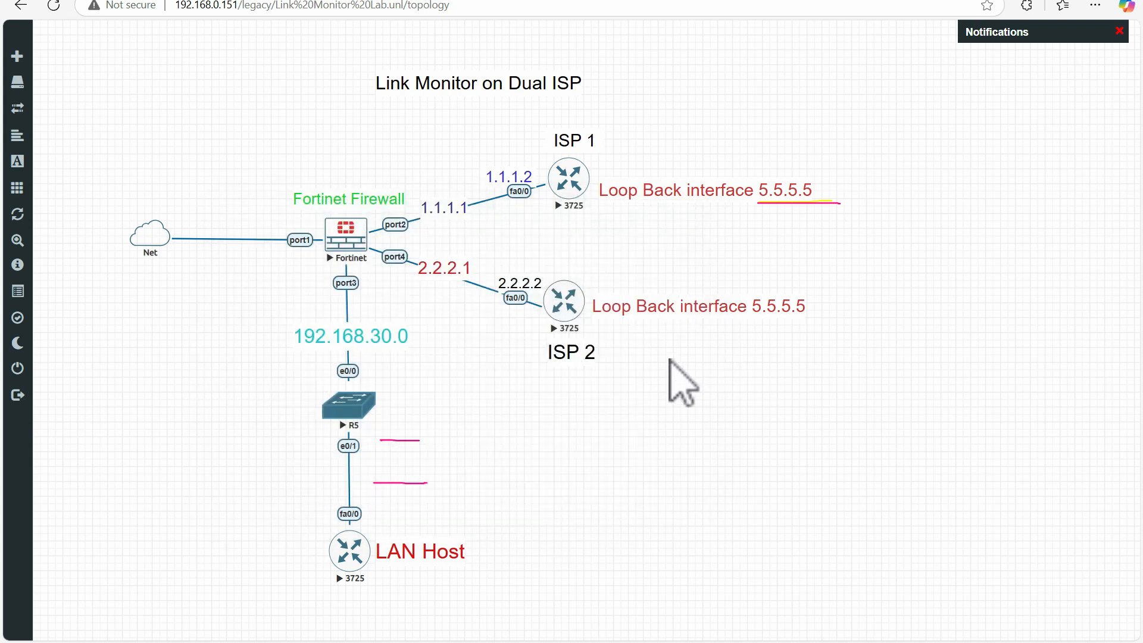
pyautogui.press('Escape')
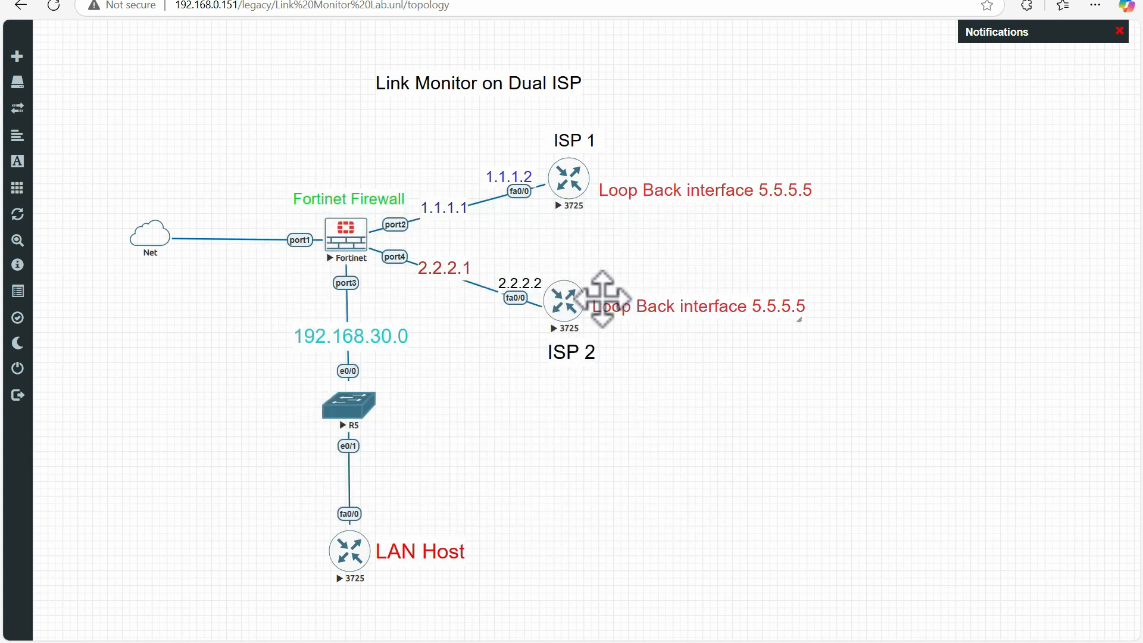
# Step: Open the ISP 2 router's console and enter privileged mode with "en"
pyautogui.click(567, 304)
pyautogui.click(638, 87)
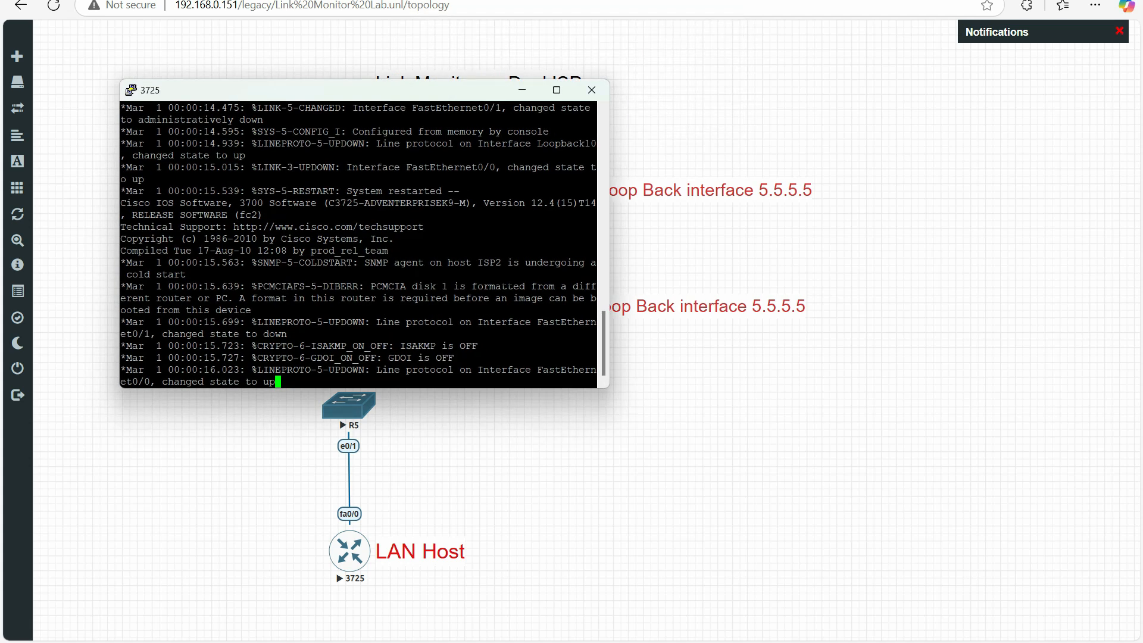
pyautogui.press('Return')
pyautogui.press('Return')
pyautogui.press('Return')
pyautogui.press('Return')
pyautogui.press('Return')
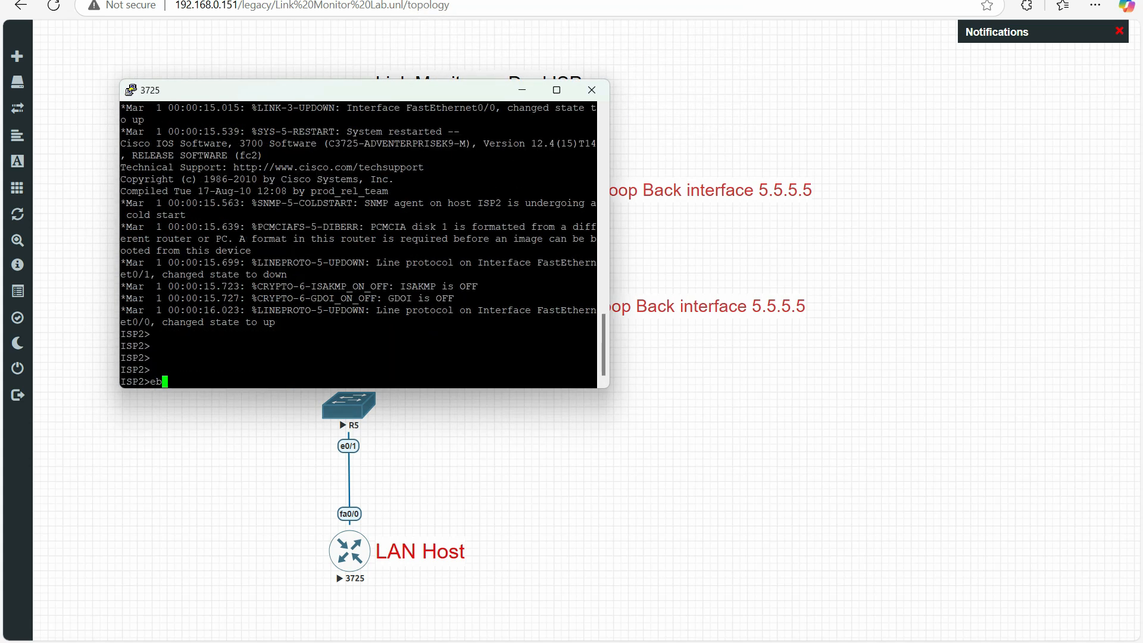
pyautogui.write('en')
pyautogui.press('Return')
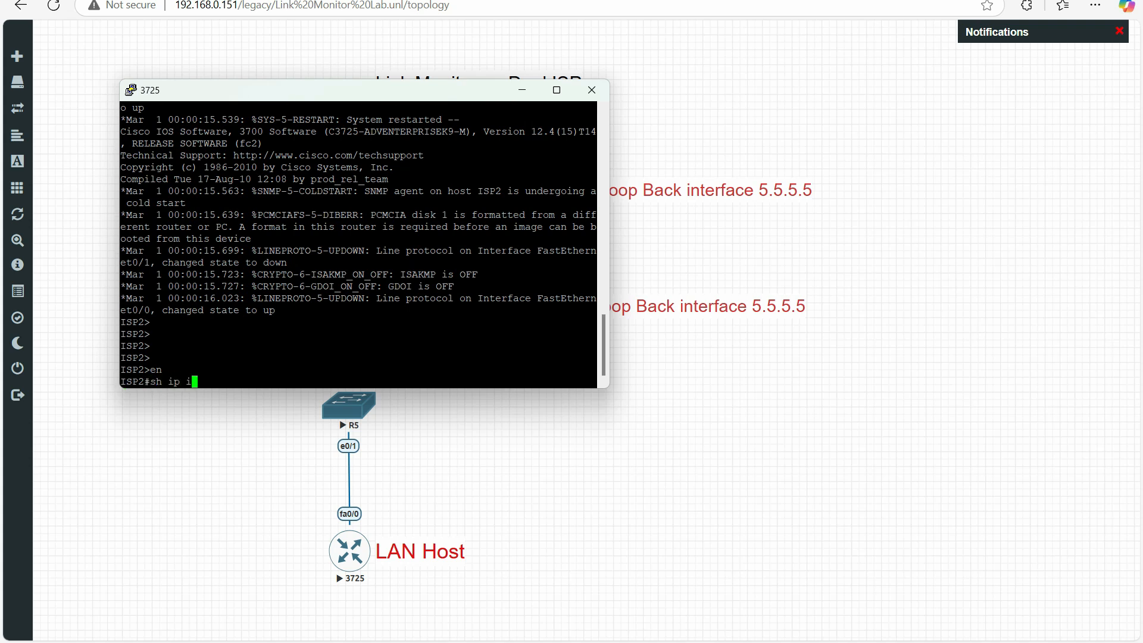
# Step: List ISP 2's interfaces with "sh ip int br" and highlight the FastEthernet0/0 row
pyautogui.write('sh ip int br')
pyautogui.press('Return')
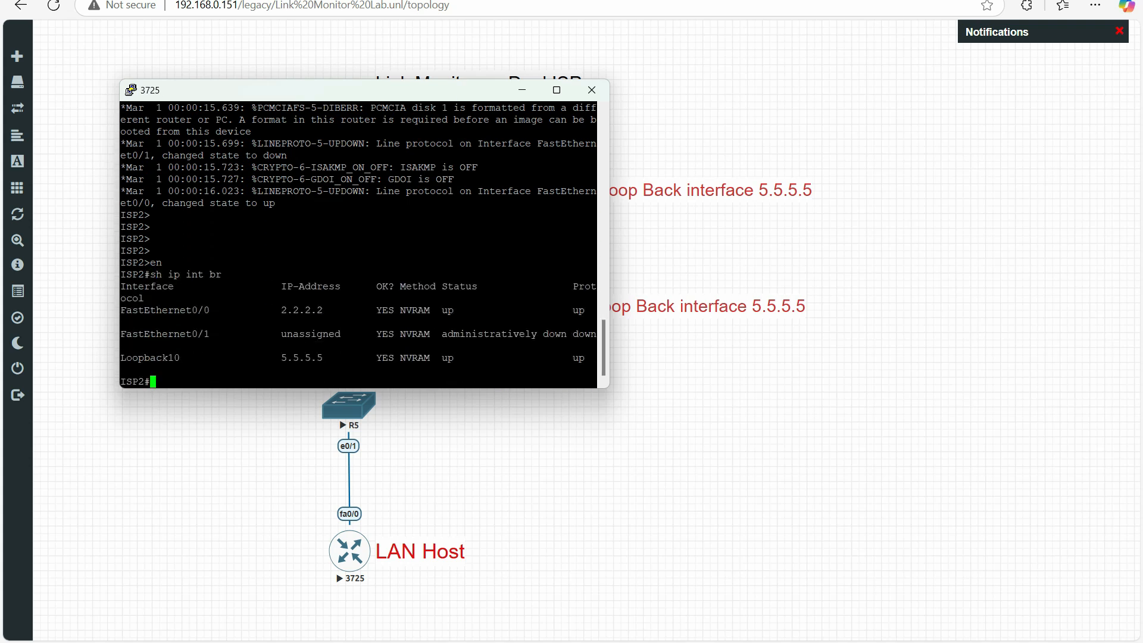
pyautogui.moveTo(163, 310); pyautogui.dragTo(415, 316)
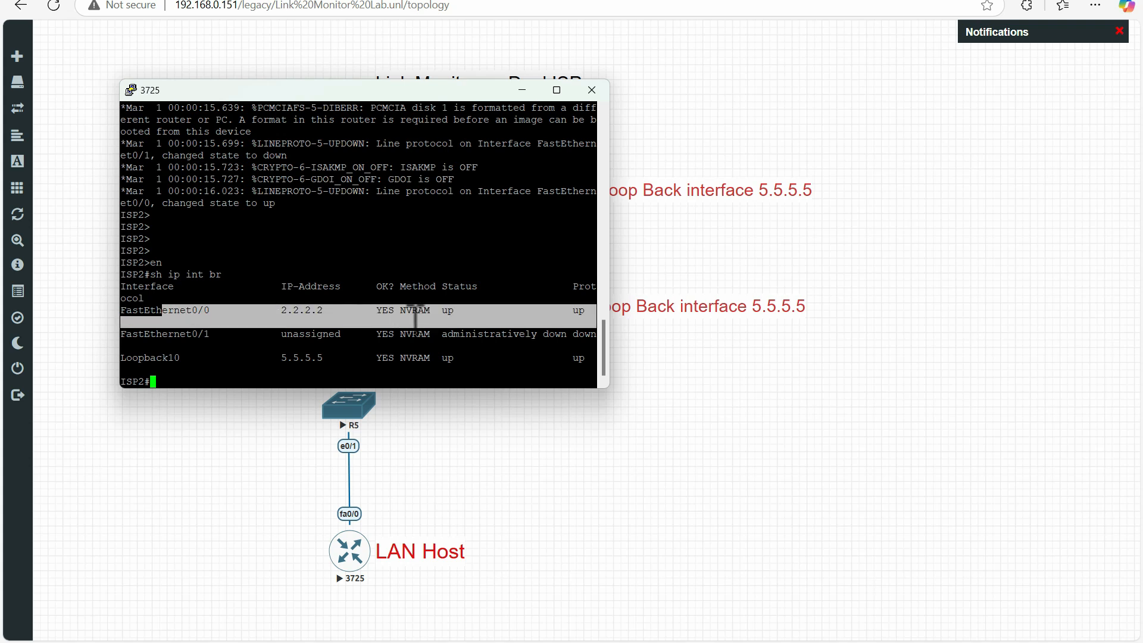
# Step: Display ISP 2's FastEthernet0/0 configuration with "sh running-config interface FastEthernet0/0" and highlight the interface block in the output
pyautogui.click(198, 322)
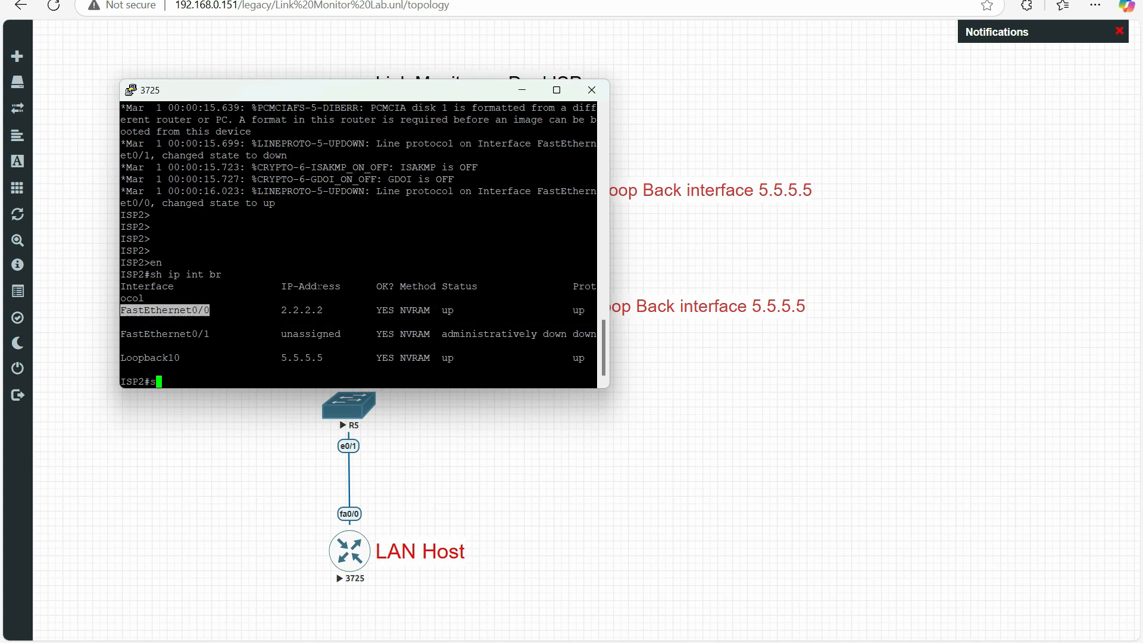
pyautogui.write('sh run')
pyautogui.press('Tab')
pyautogui.write('in')
pyautogui.press('Tab')
pyautogui.write('terfa')
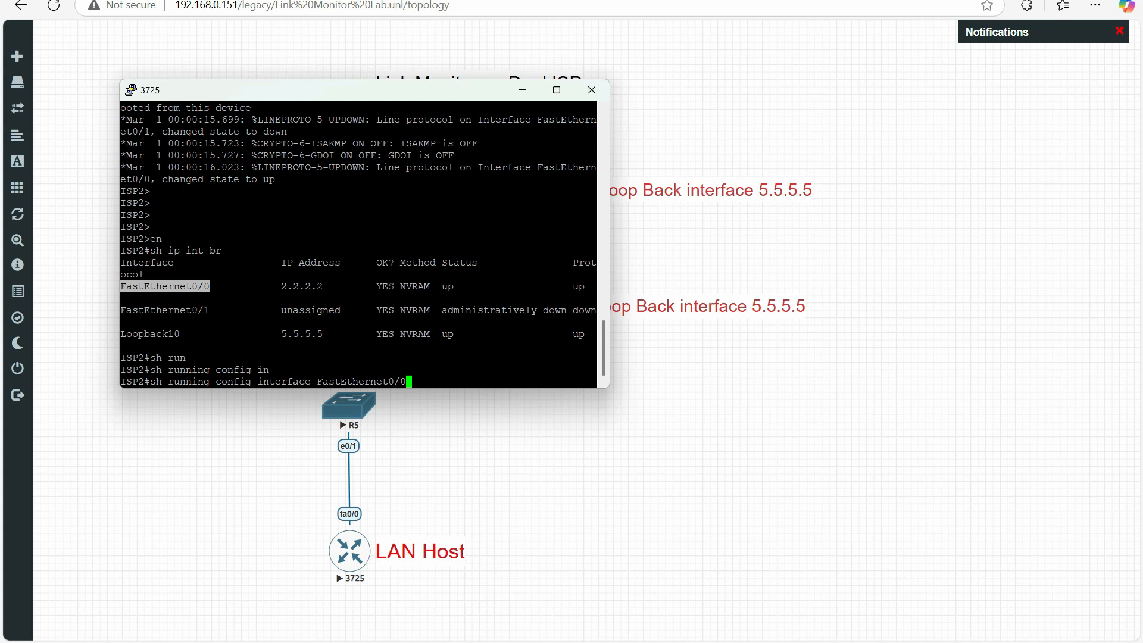
pyautogui.press('Return')
pyautogui.moveTo(156, 345); pyautogui.dragTo(99, 296)
# Step: Close the ISP 2 console session and open the LAN Host router's console to its command prompt
pyautogui.click(592, 90)
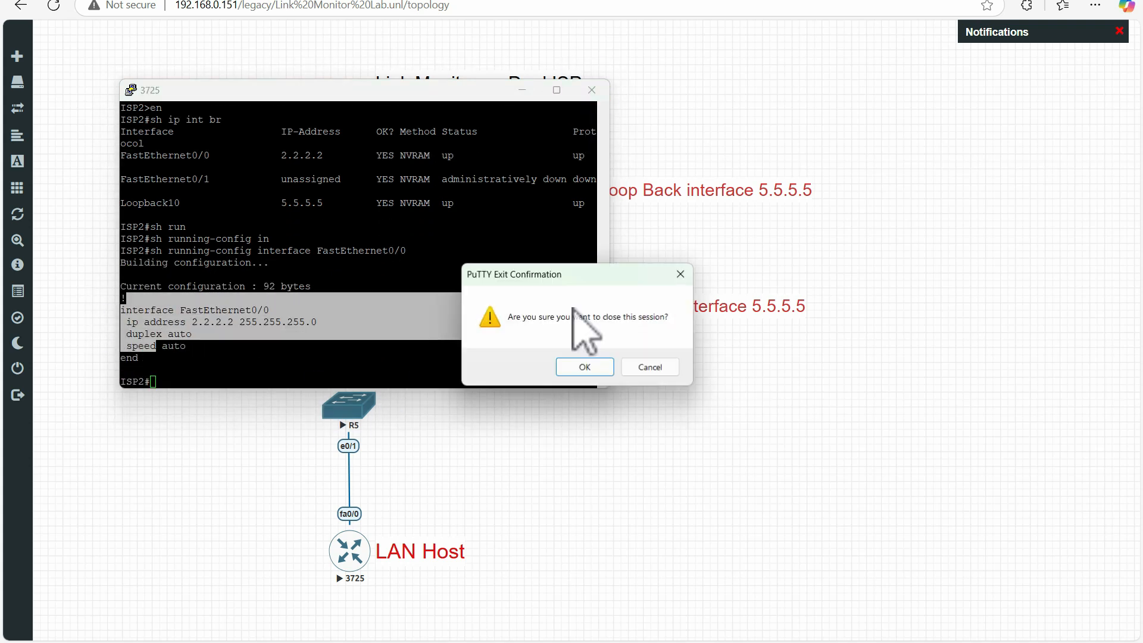
pyautogui.click(587, 367)
pyautogui.click(346, 553)
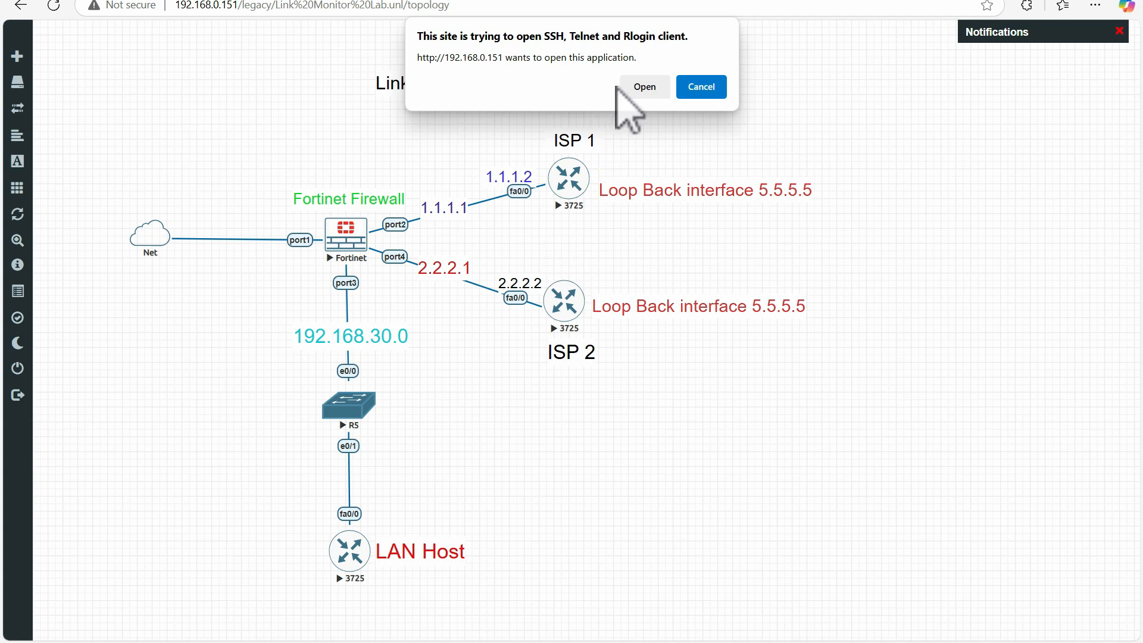
pyautogui.click(645, 87)
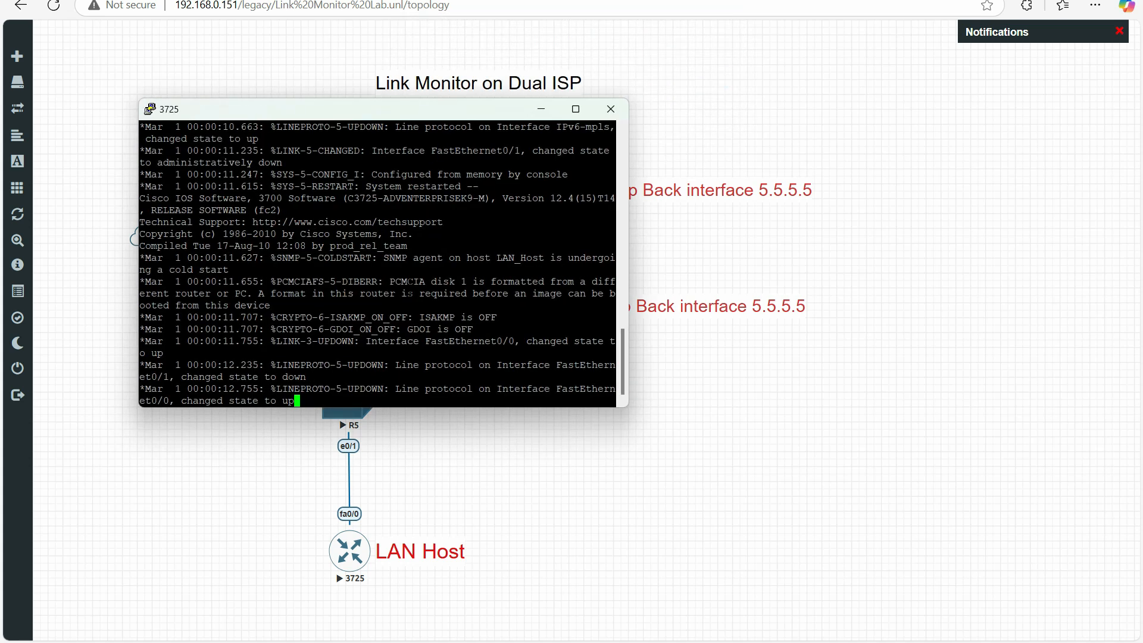
pyautogui.press('Return')
pyautogui.press('Return')
pyautogui.press('Return')
pyautogui.press('Return')
pyautogui.press('Return')
pyautogui.press('Return')
pyautogui.press('Return')
pyautogui.press('Return')
pyautogui.press('Return')
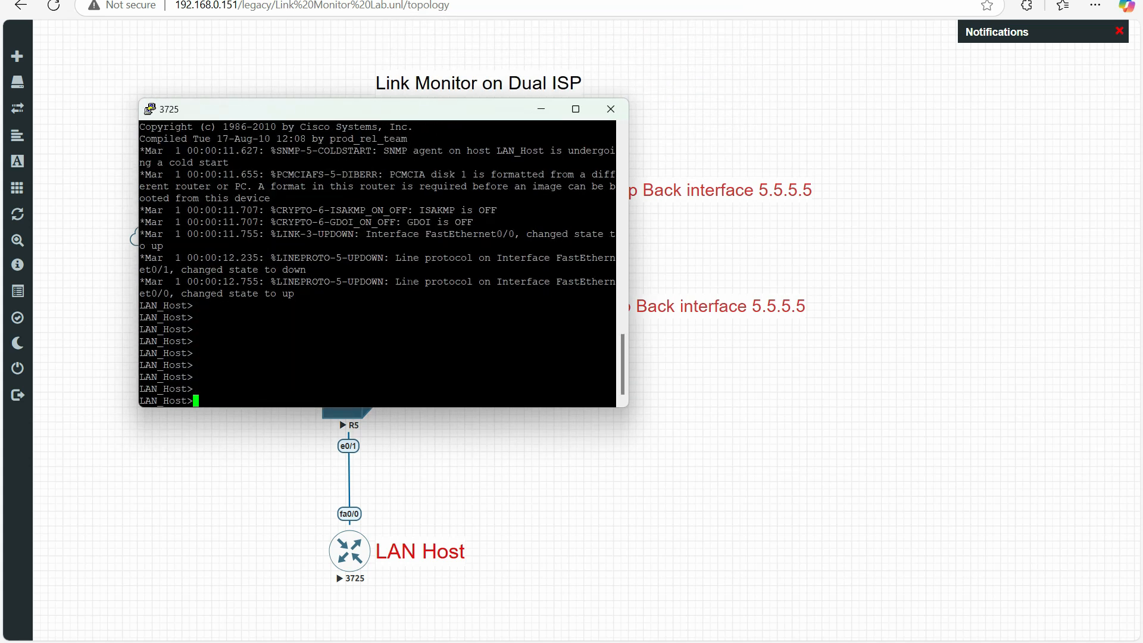
# Step: Enter privileged mode with "en" and list the LAN Host's interfaces with "sh ip int brief"
pyautogui.write('en')
pyautogui.press('Return')
pyautogui.press('Return')
pyautogui.press('Return')
pyautogui.write('s')
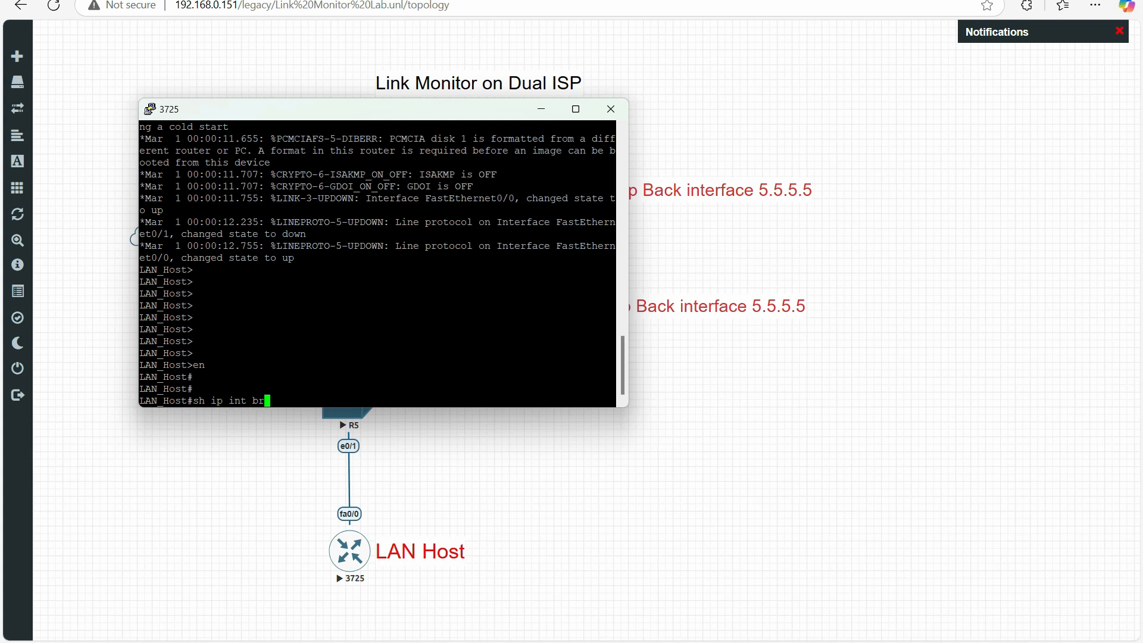
pyautogui.write('h ip int br')
pyautogui.press('Tab')
pyautogui.press('Return')
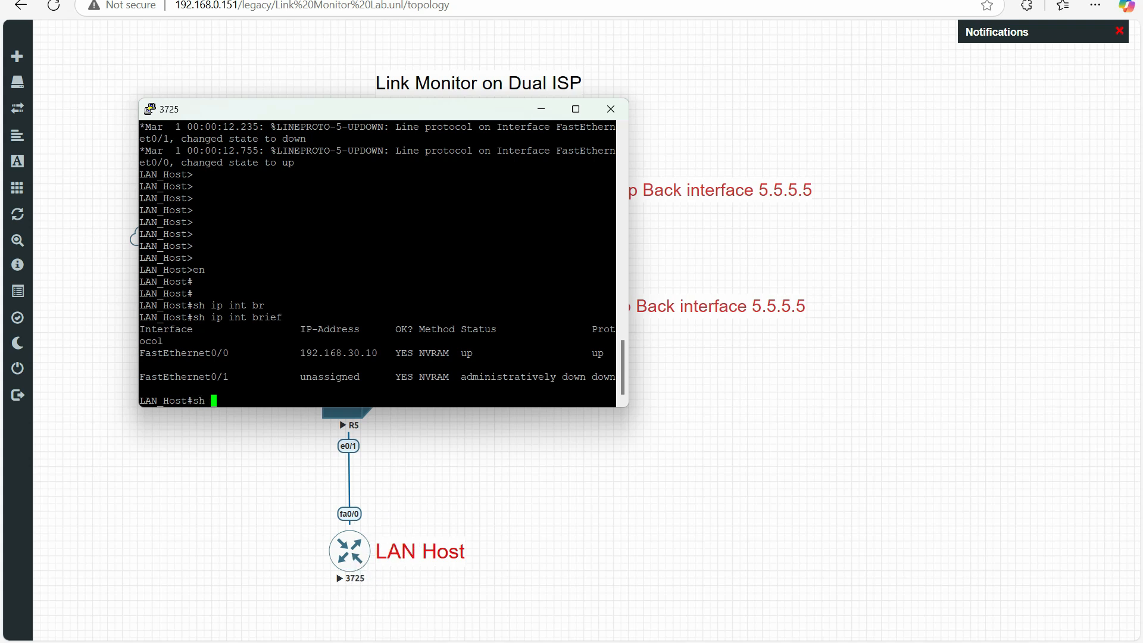
# Step: Show the LAN Host's routing table with "sh ip route" and highlight the gateway of last resort line
pyautogui.write('sh ip ro')
pyautogui.press('Tab')
pyautogui.press('Return')
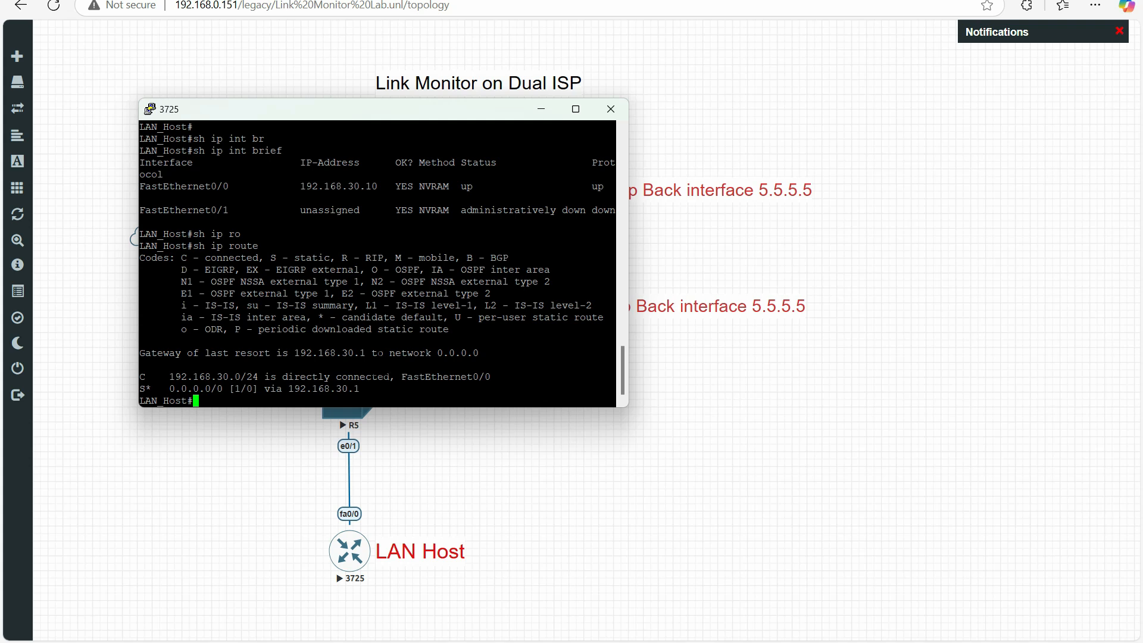
pyautogui.moveTo(377, 357); pyautogui.dragTo(285, 366)
# Step: Move the LAN Host console away from the firewall on the topology and close its session
pyautogui.moveTo(289, 107); pyautogui.dragTo(605, 115)
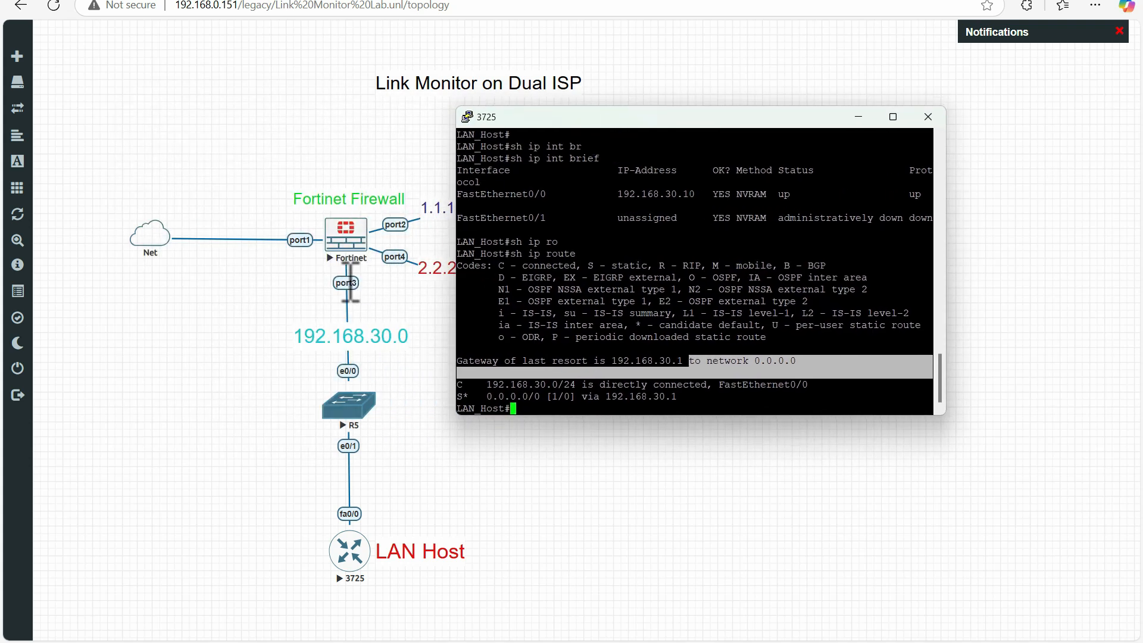
pyautogui.click(726, 319)
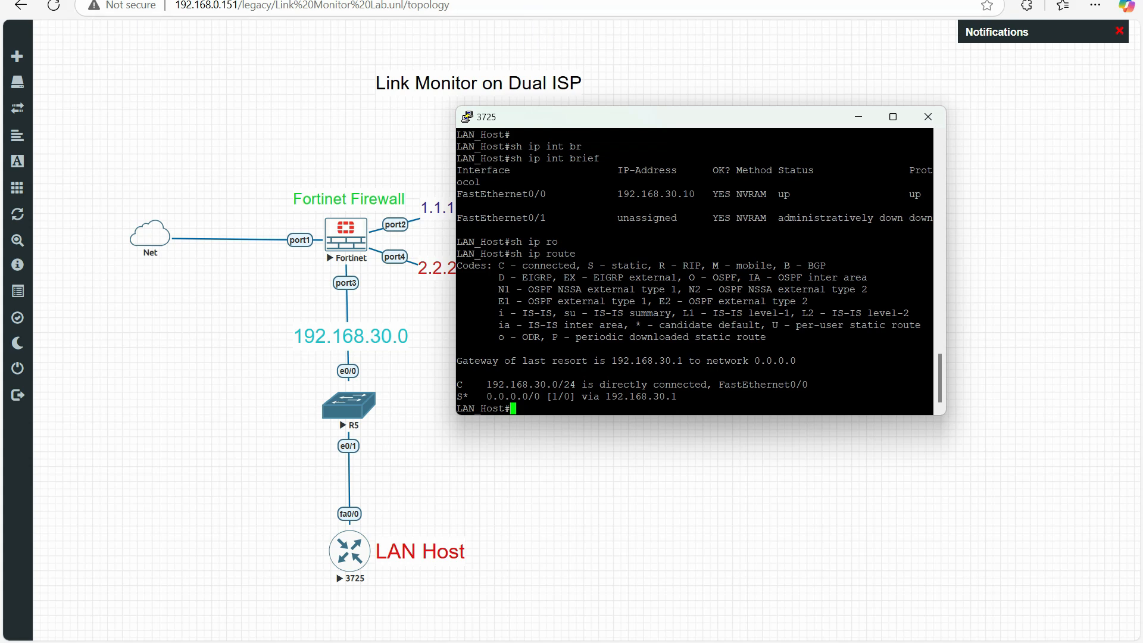
pyautogui.click(928, 117)
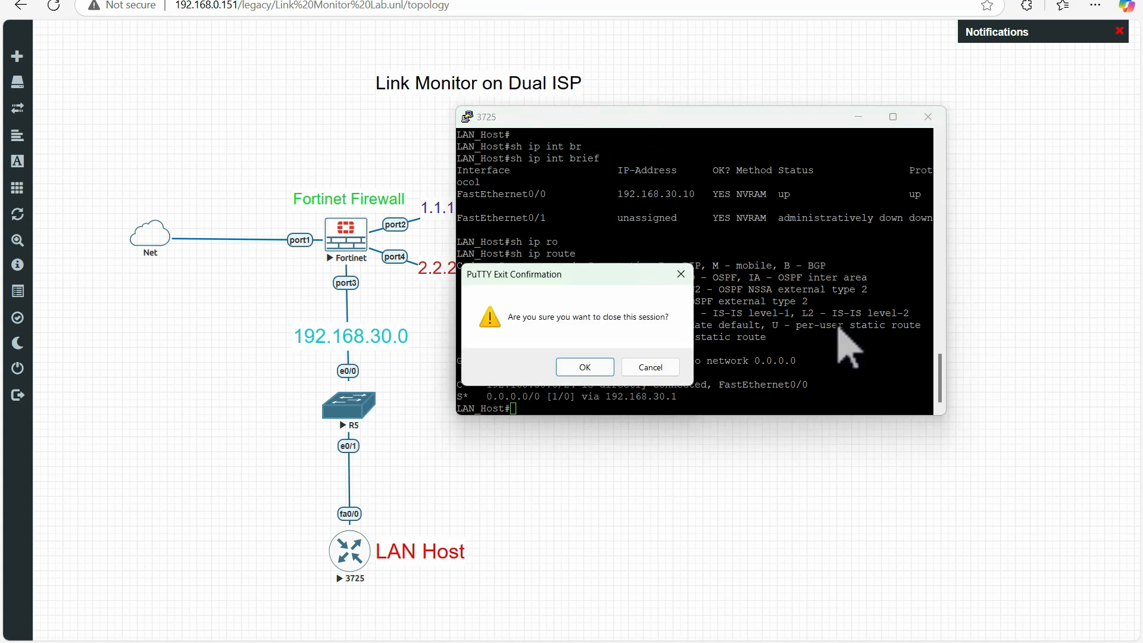
pyautogui.press('Return')
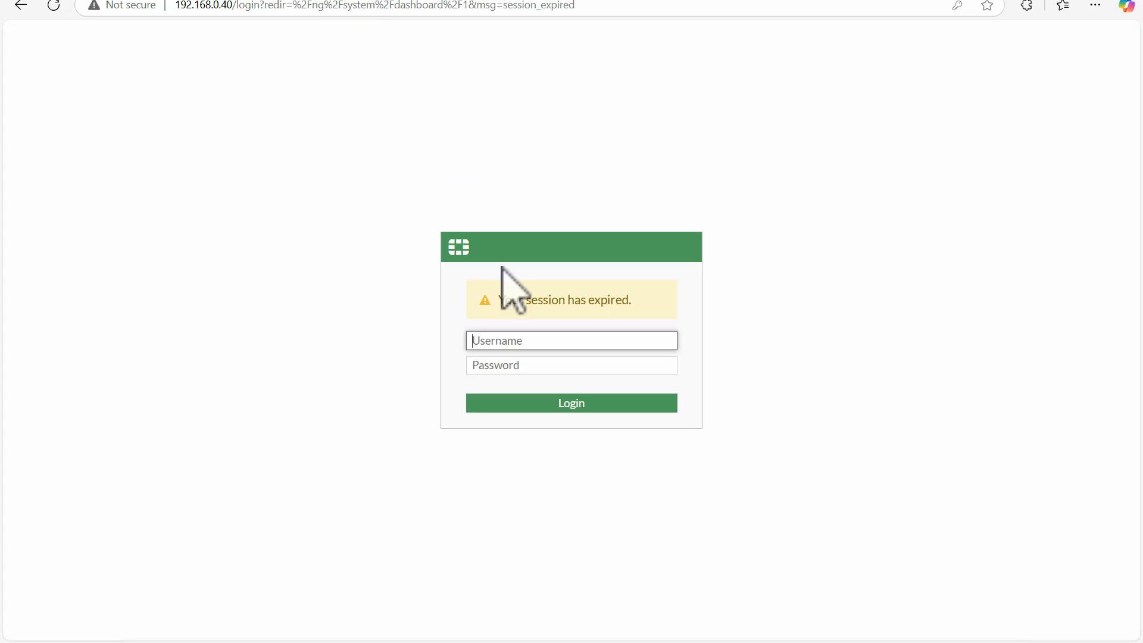
# Step: Log in to the FortiGate web interface with the username and password, and open the network interface list
pyautogui.click(528, 340)
pyautogui.click(527, 390)
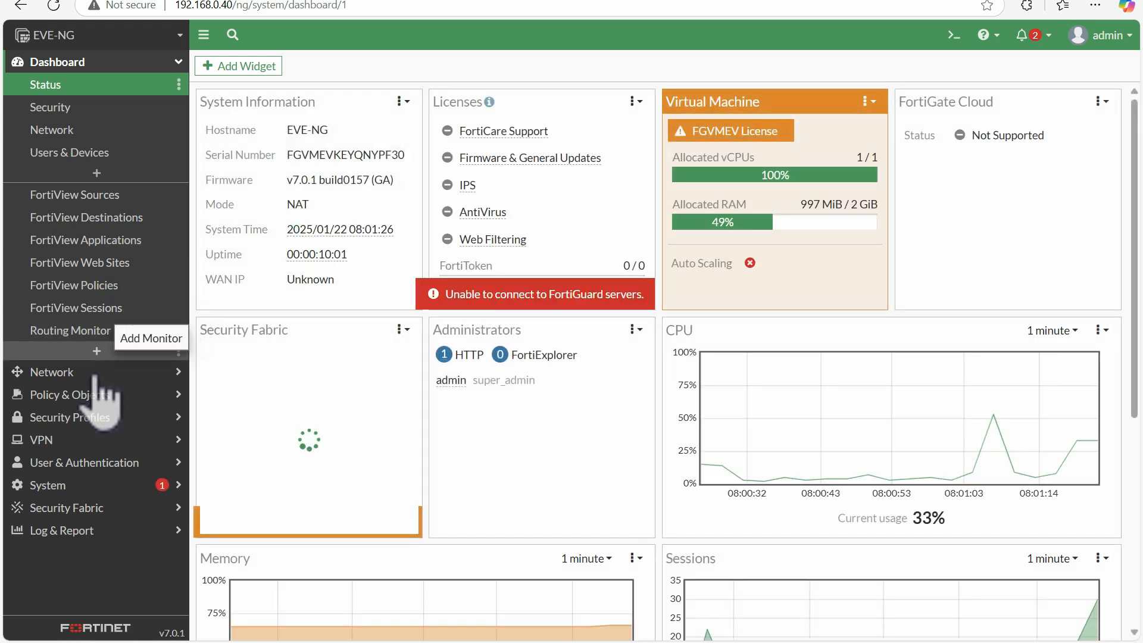
pyautogui.click(81, 376)
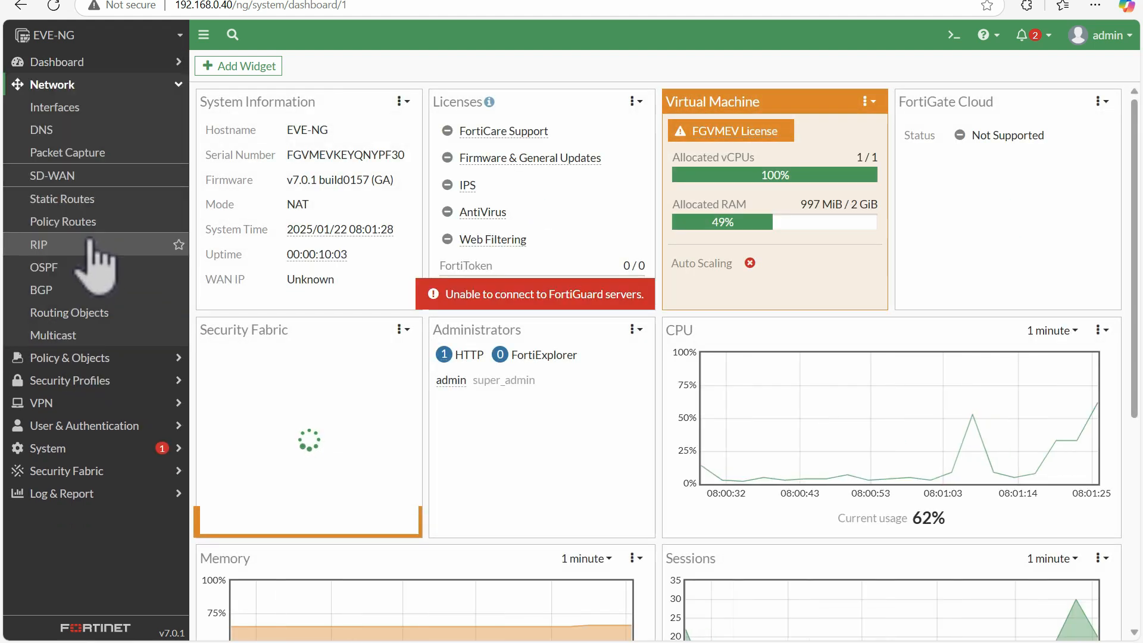
pyautogui.click(60, 111)
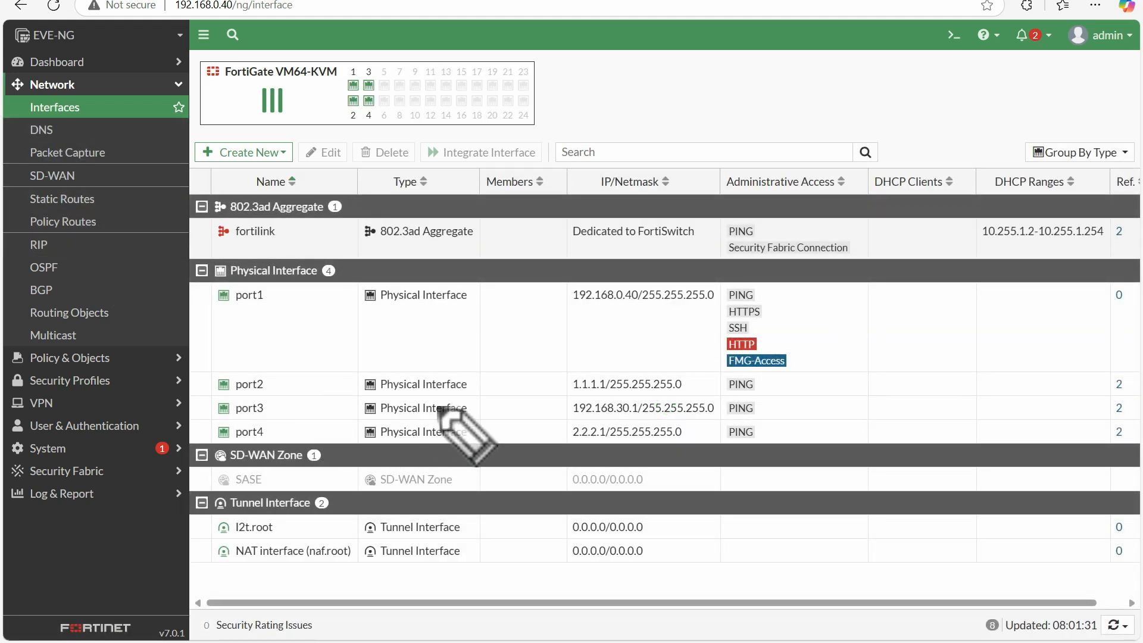
# Step: Mark port2, port3 and port4 with the pen, underline their addresses 1.1.1.1, 192.168.30.1 and 2.2.2.1, and compare them with the topology
pyautogui.moveTo(276, 382); pyautogui.dragTo(304, 367)
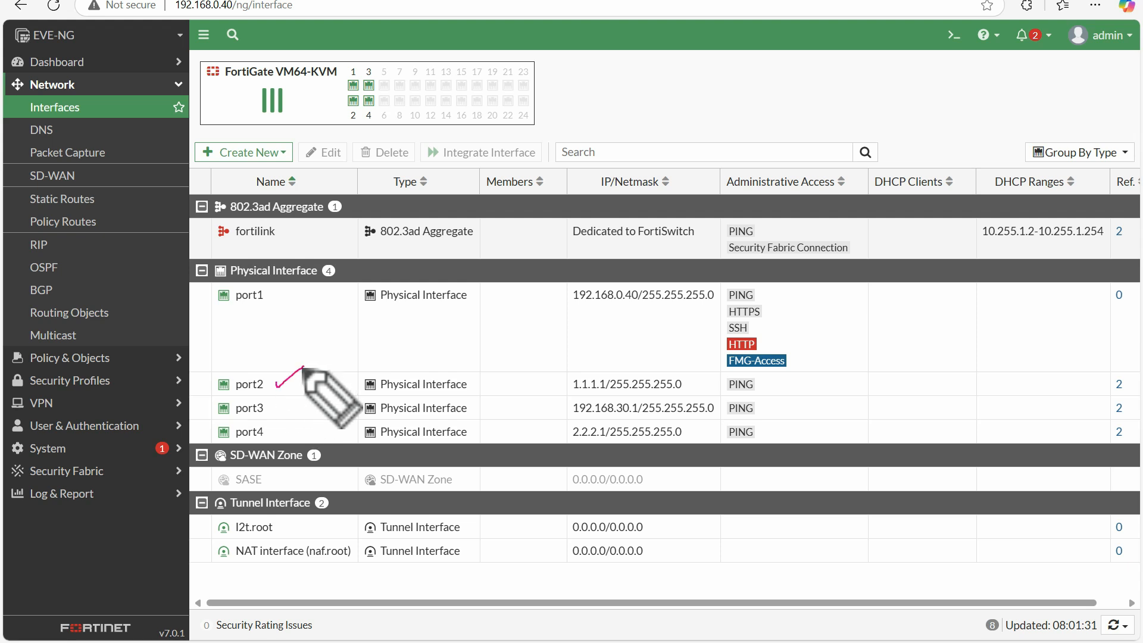
pyautogui.moveTo(231, 394); pyautogui.dragTo(266, 392)
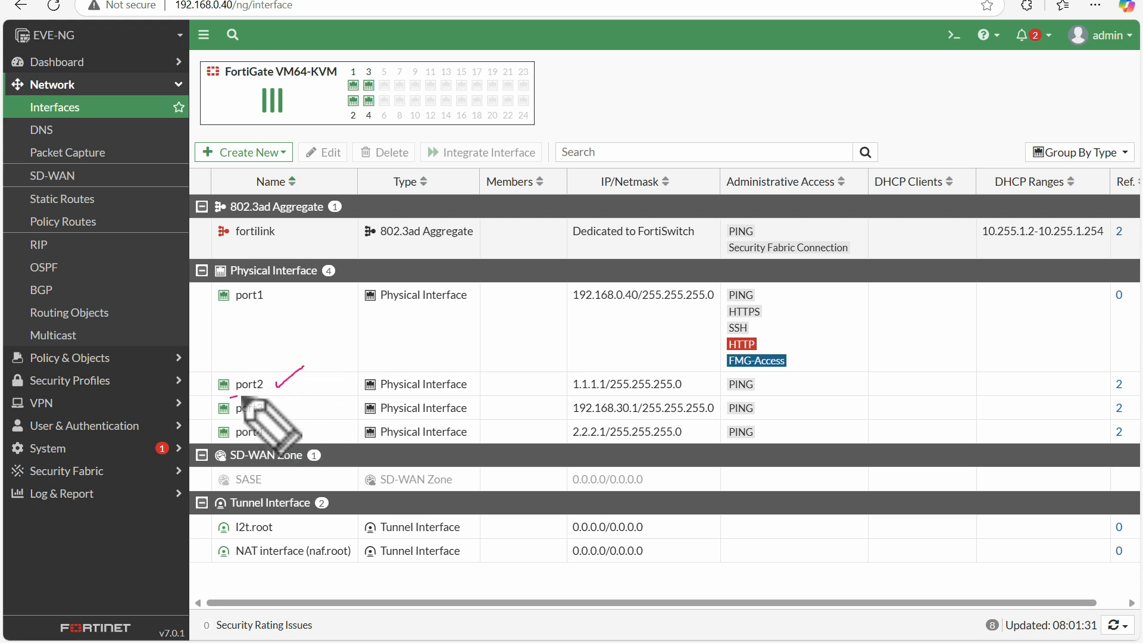
pyautogui.moveTo(572, 393); pyautogui.dragTo(609, 393)
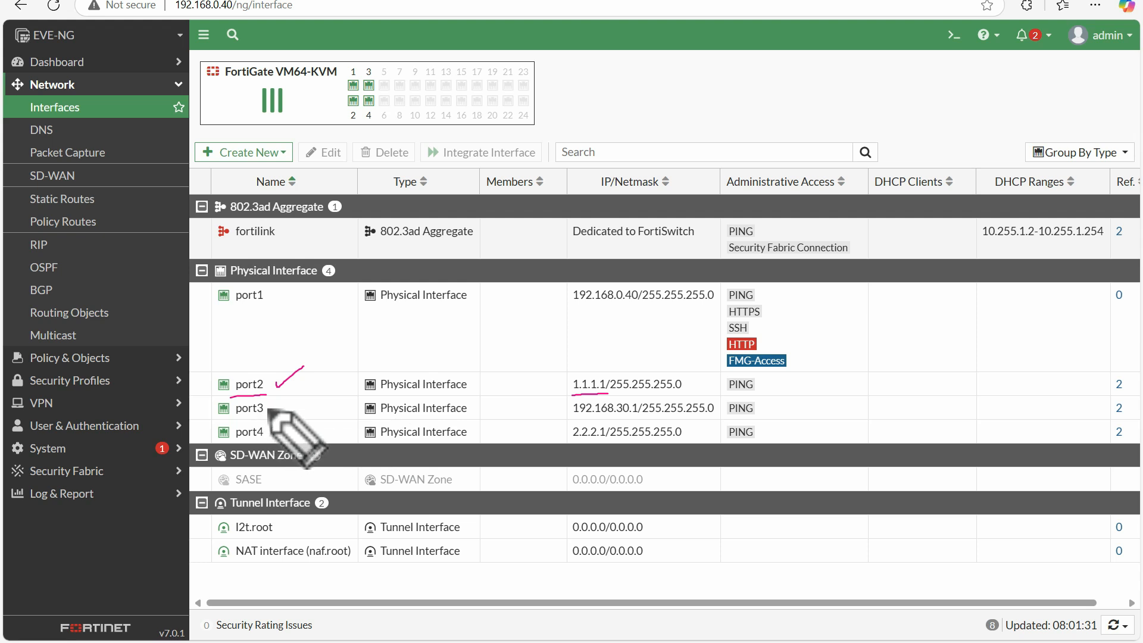
pyautogui.moveTo(272, 406); pyautogui.dragTo(293, 402)
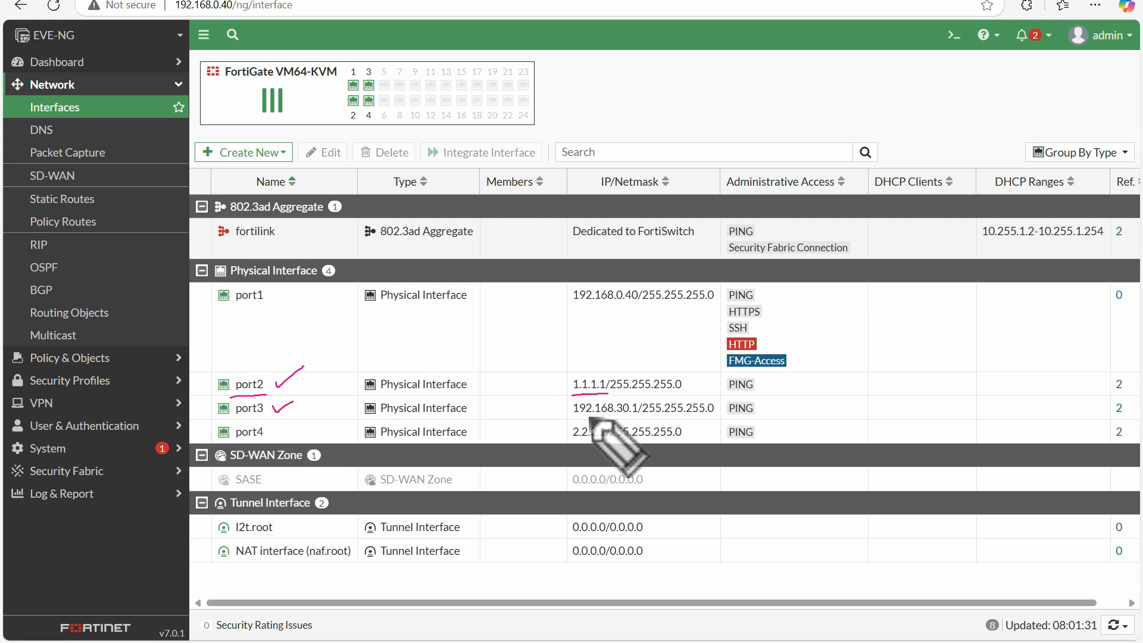
pyautogui.moveTo(579, 419); pyautogui.dragTo(651, 420)
pyautogui.moveTo(275, 428); pyautogui.dragTo(299, 424)
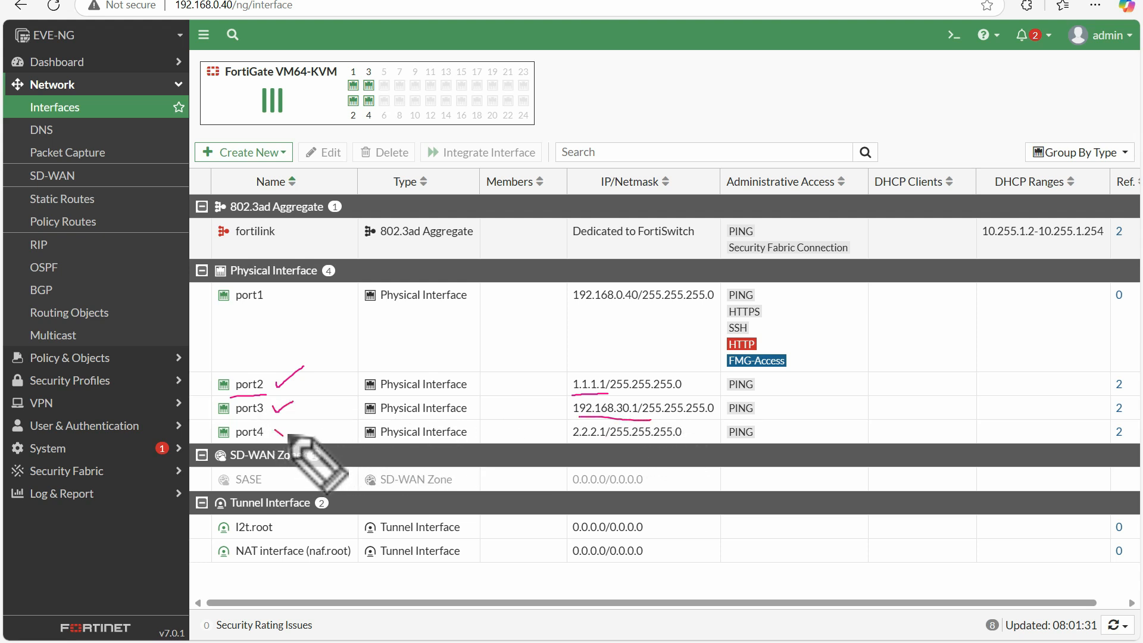
pyautogui.moveTo(569, 438); pyautogui.dragTo(611, 437)
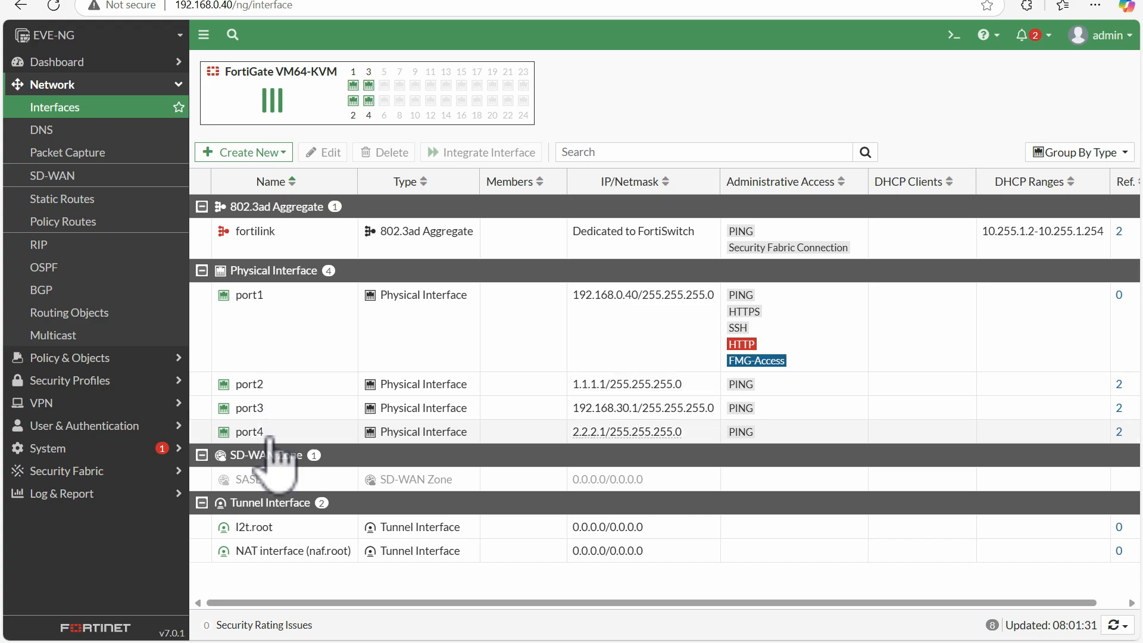
pyautogui.click(195, 0)
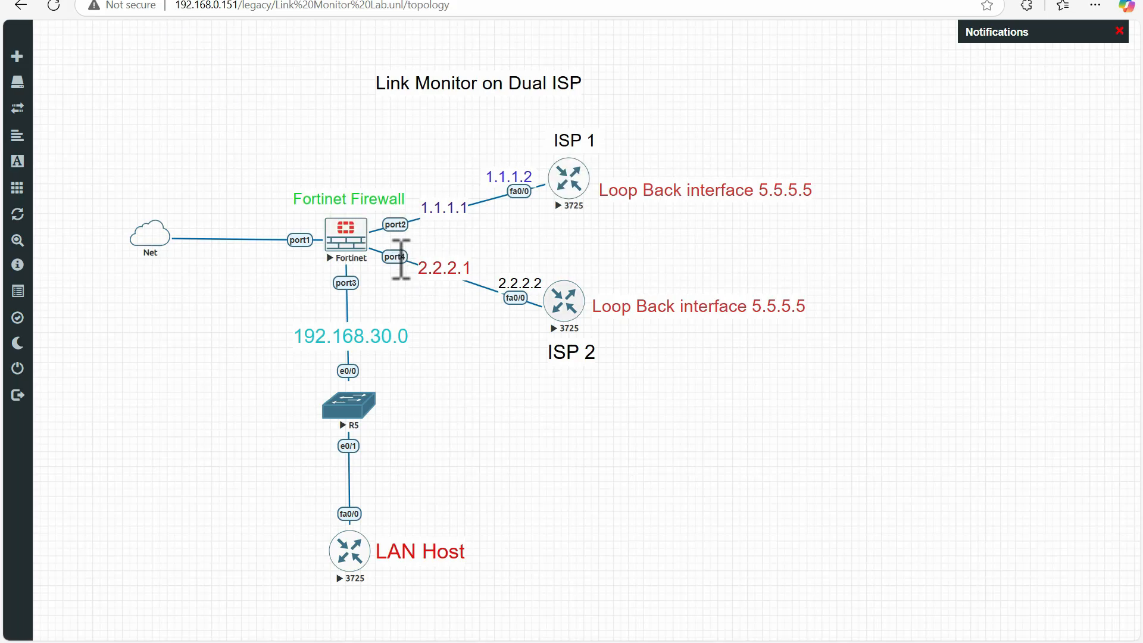
pyautogui.click(349, 0)
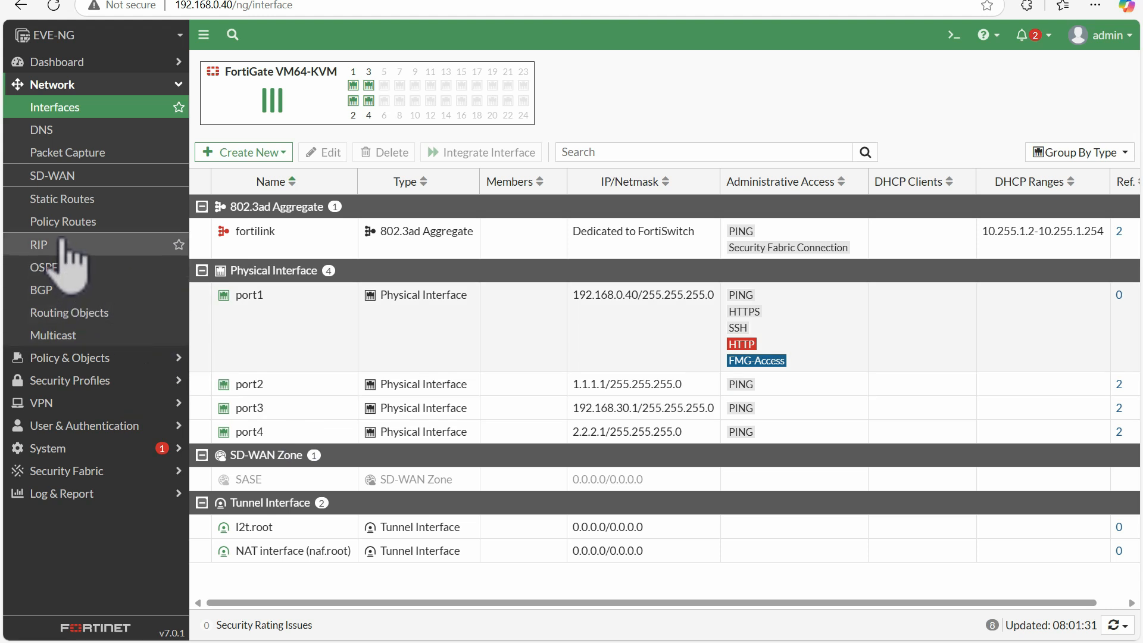
# Step: Open the port4 default route from the firewall's static routes and examine its destination, gateway address and interface against the topology
pyautogui.click(59, 201)
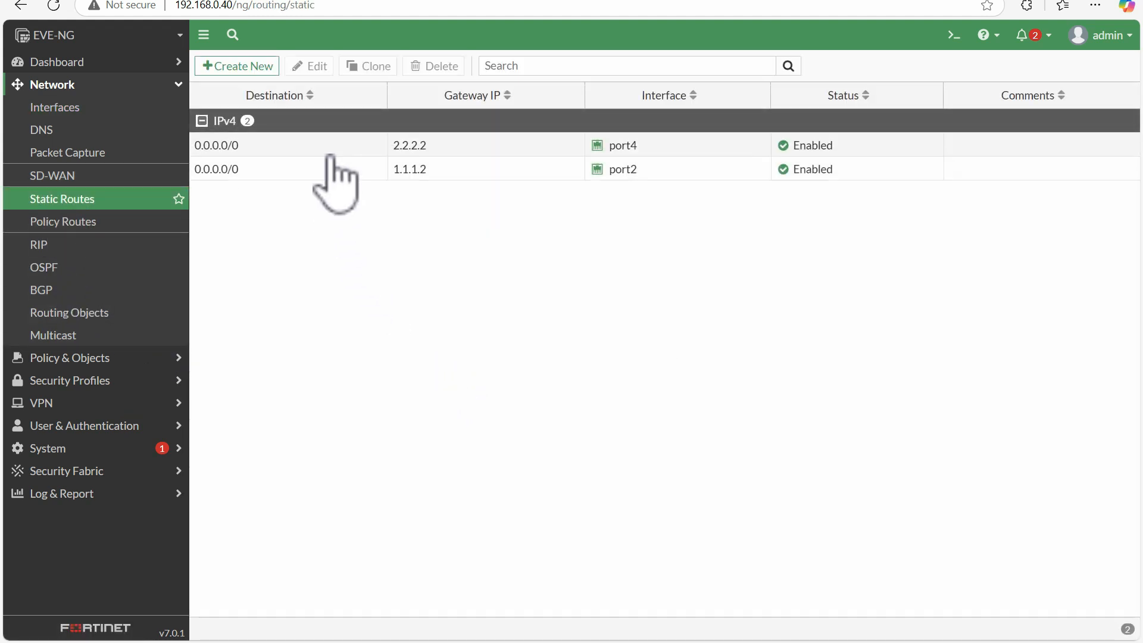
pyautogui.click(388, 150)
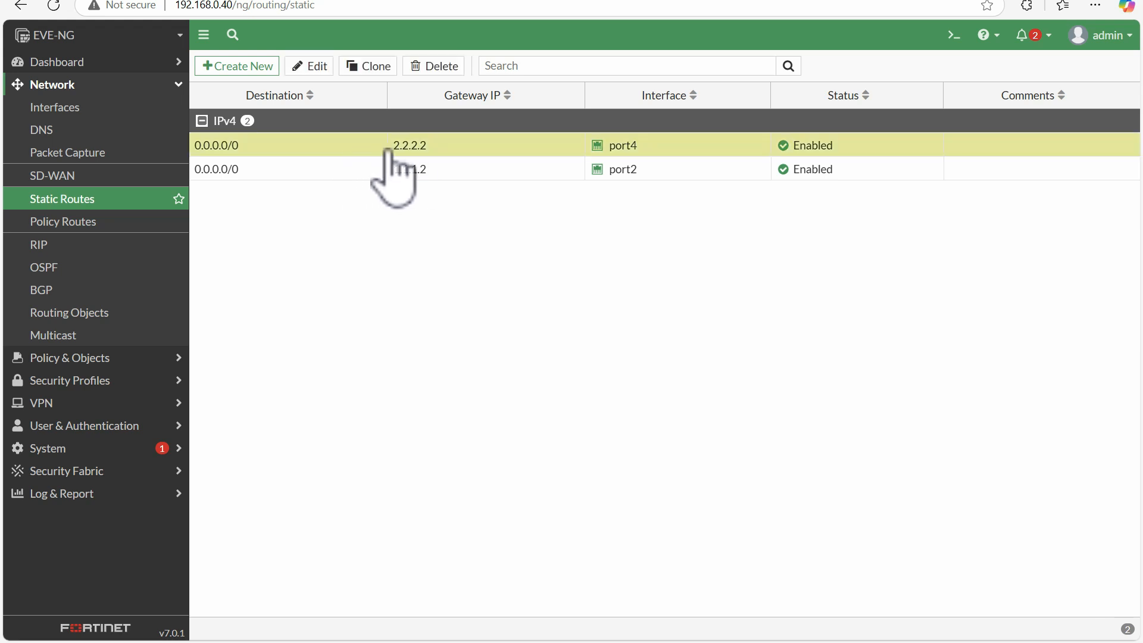
pyautogui.doubleClick(475, 154)
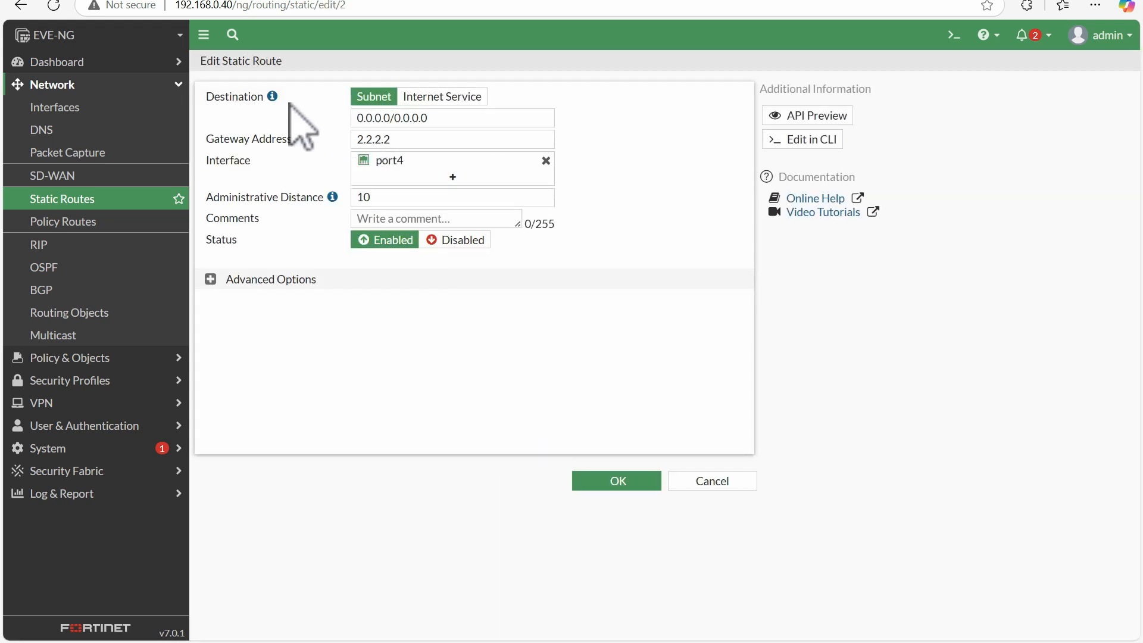
pyautogui.moveTo(469, 115); pyautogui.dragTo(325, 114)
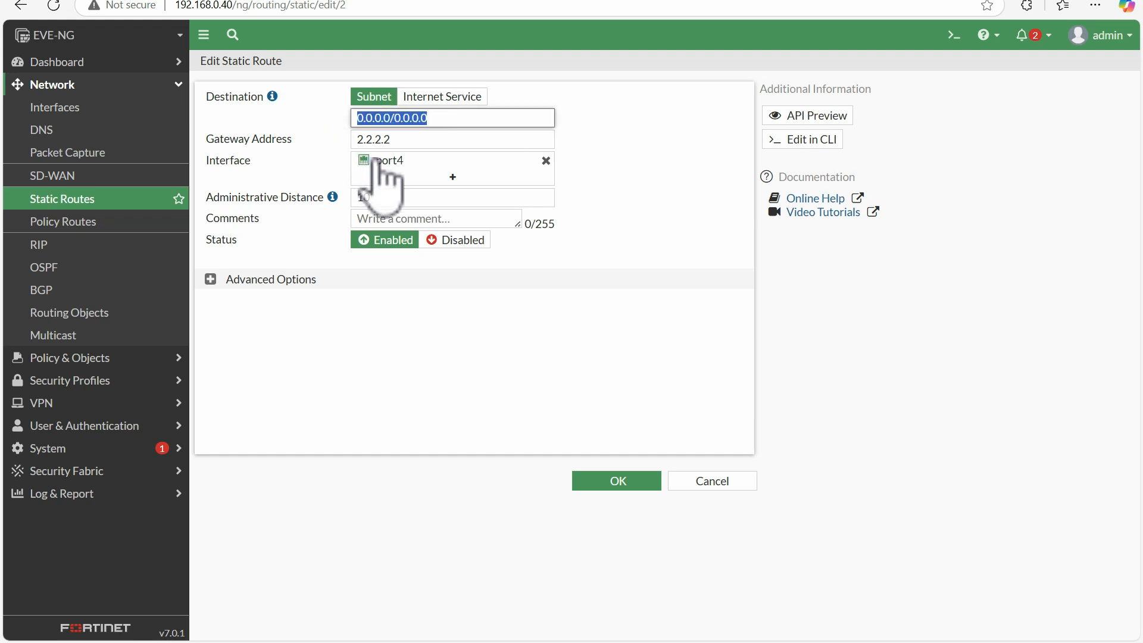
pyautogui.click(181, 1)
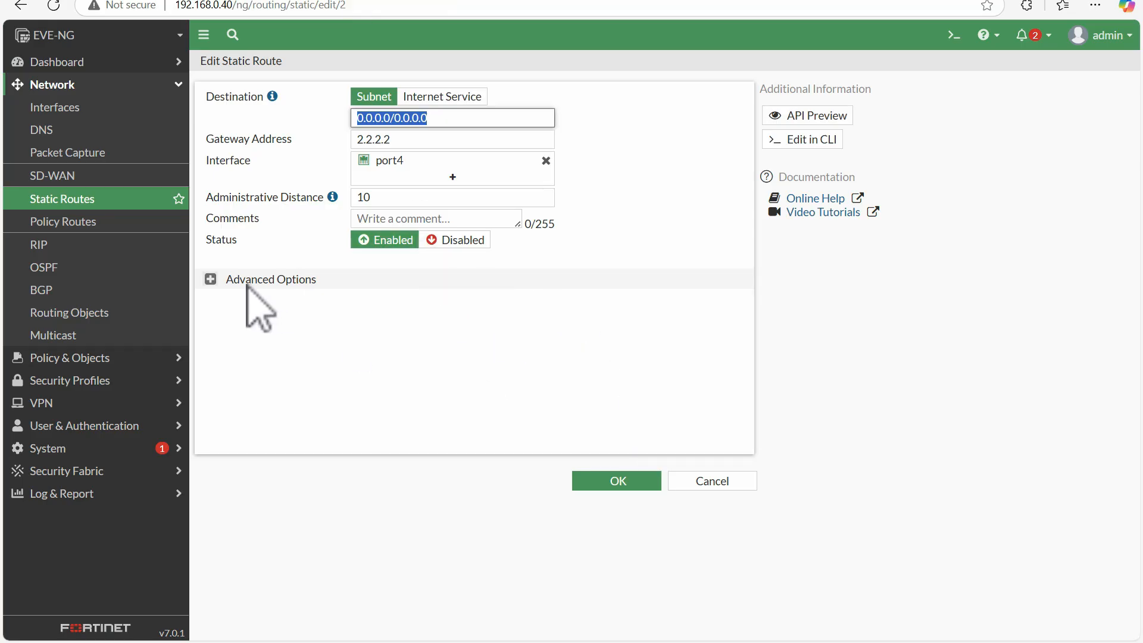
# Step: Expand the port4 route's advanced options, check its administrative distance and priority, and leave the route without saving
pyautogui.click(210, 279)
pyautogui.click(388, 202)
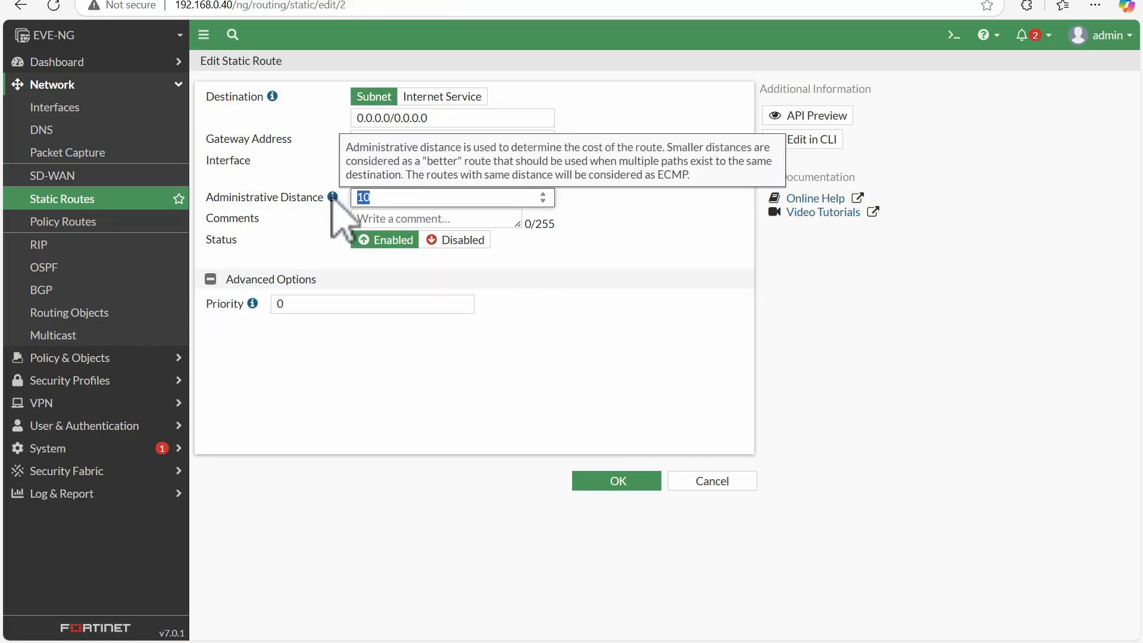
pyautogui.click(274, 305)
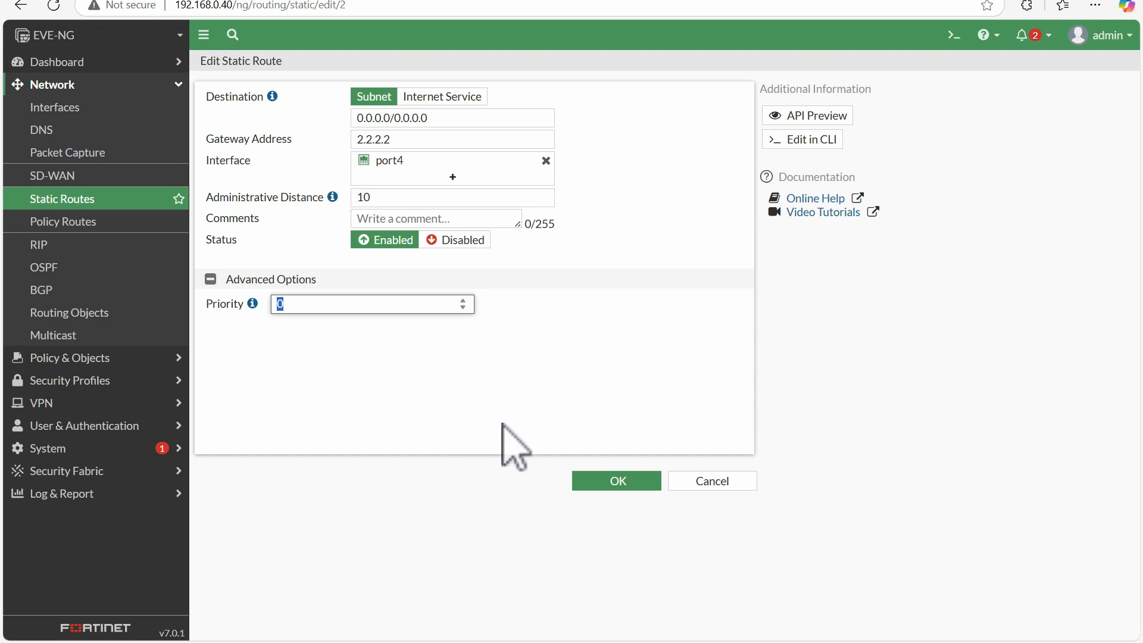
pyautogui.click(690, 481)
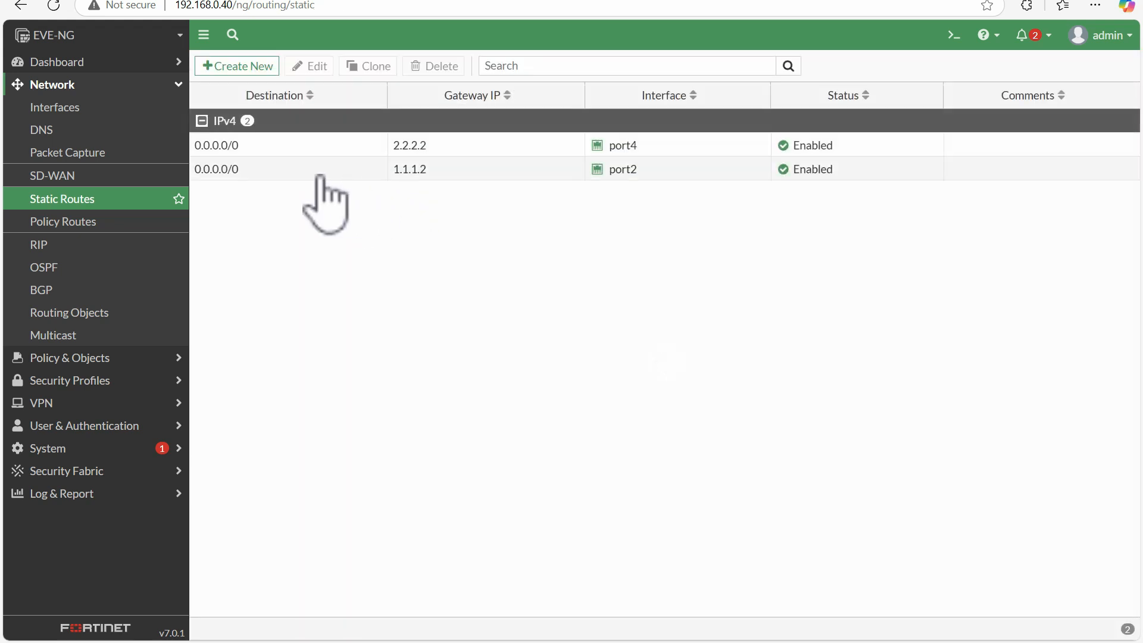
# Step: Open the port2 default route, highlight its gateway address and expand its advanced options to check the priority
pyautogui.doubleClick(320, 174)
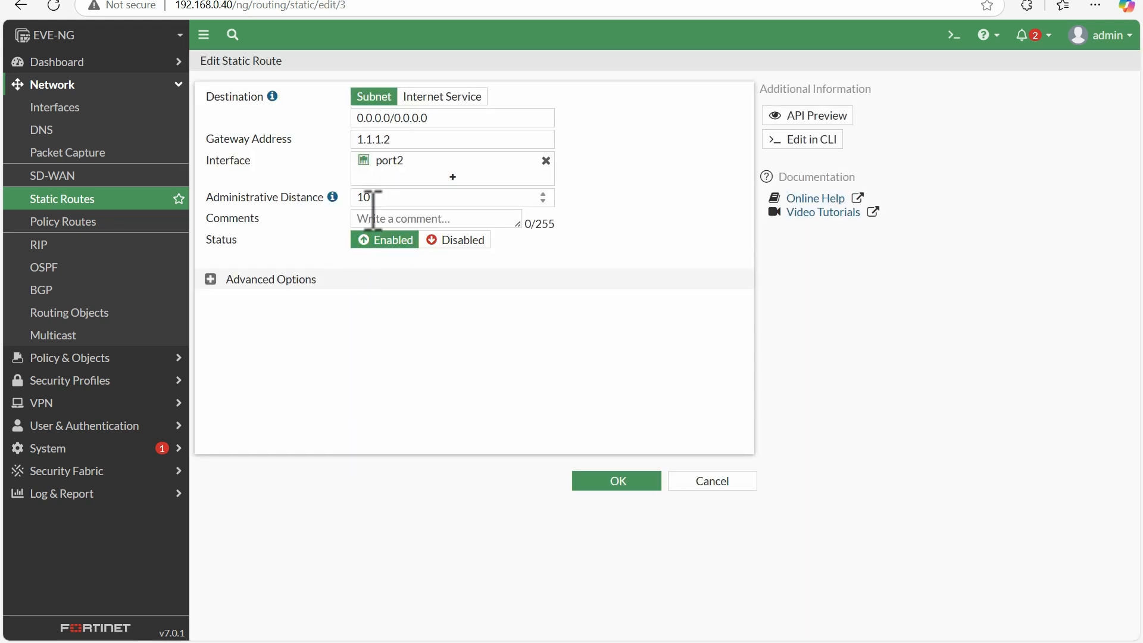
pyautogui.doubleClick(415, 137)
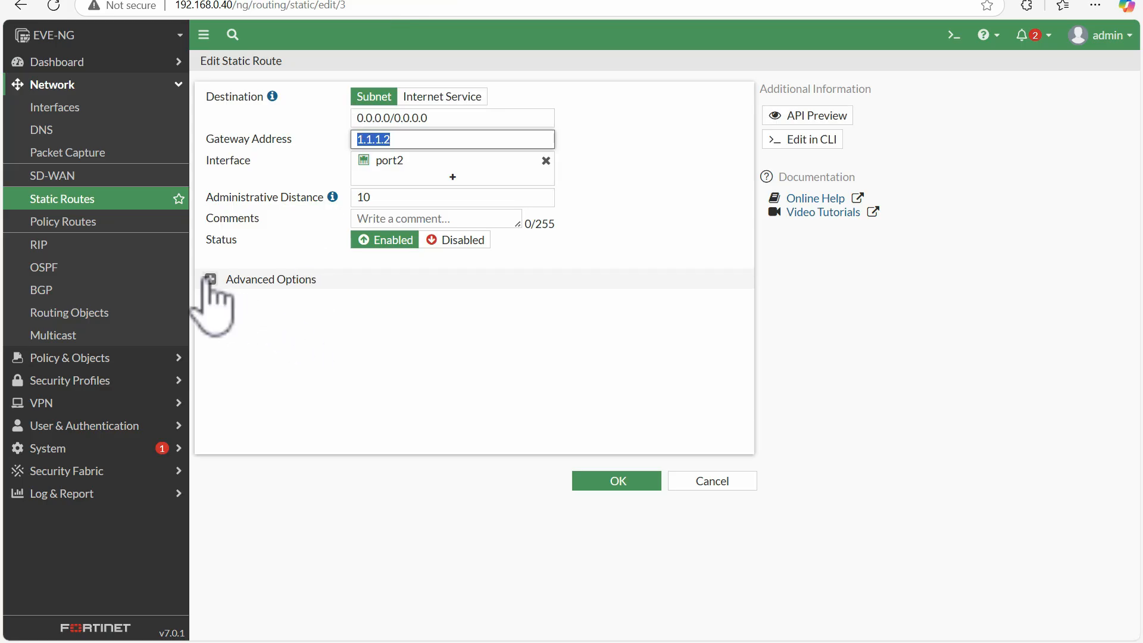
pyautogui.click(210, 279)
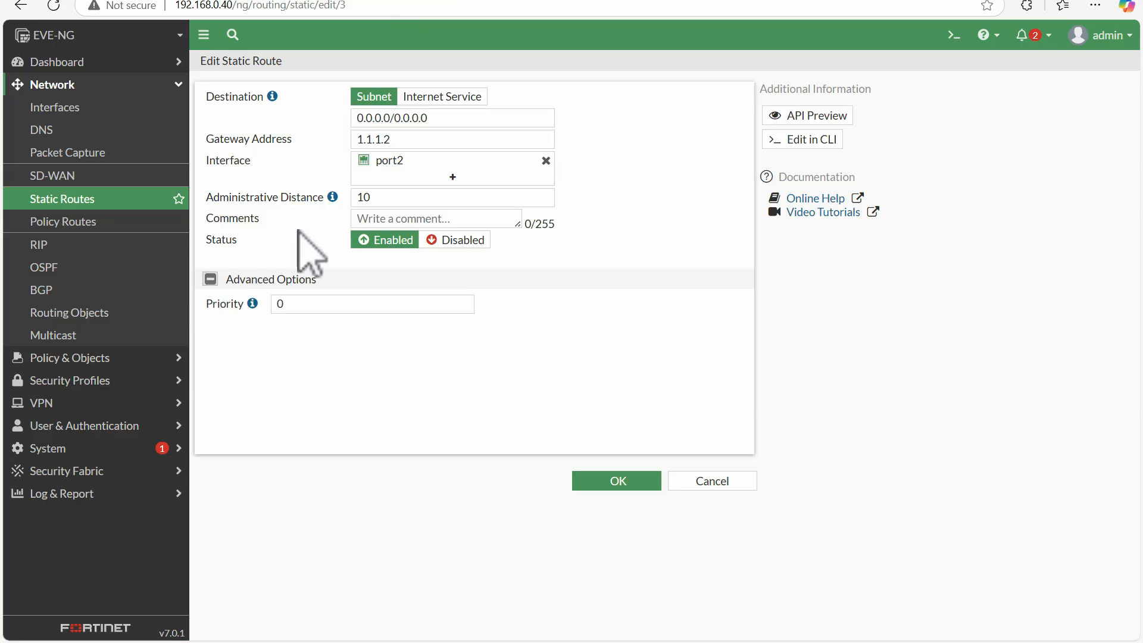
# Step: Check the port2 default route's administrative distance and priority, and leave the route without saving
pyautogui.click(392, 198)
pyautogui.click(294, 304)
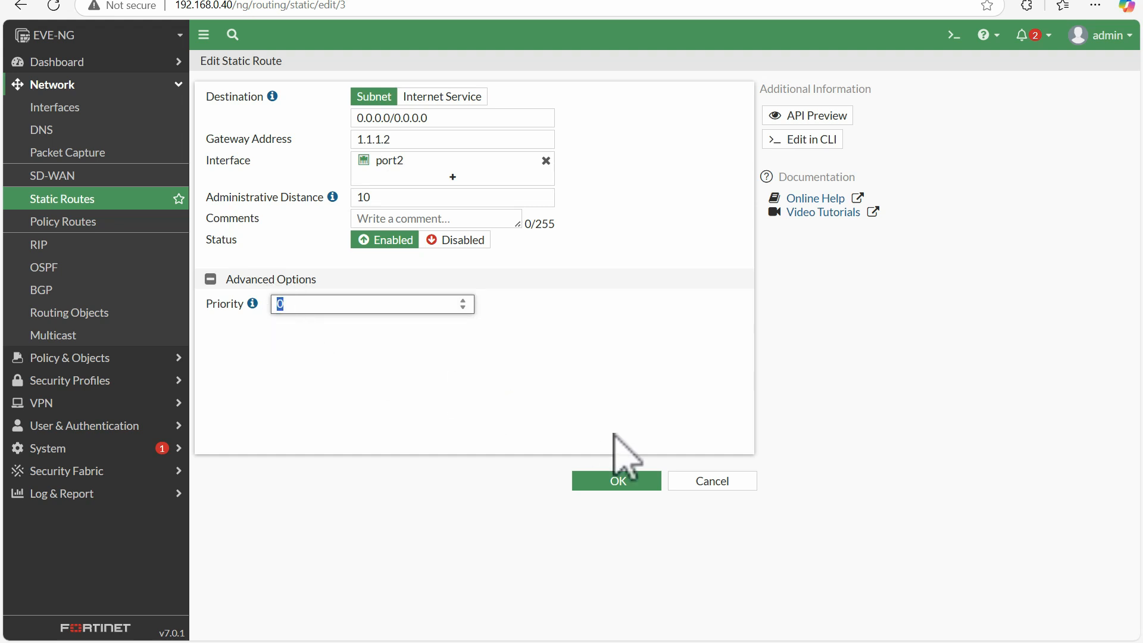
pyautogui.click(718, 482)
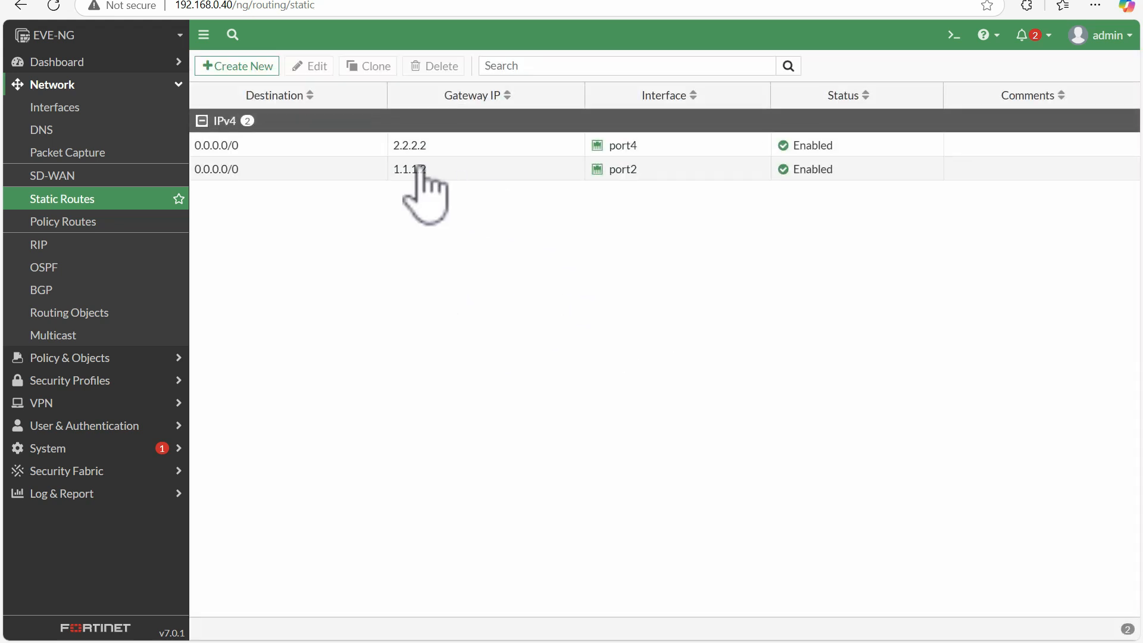
# Step: Run get router info routing-table all in the firewall's CLI console and mark the 0.0.0.0/0 entry and its port2 and port4 paths
pyautogui.click(954, 36)
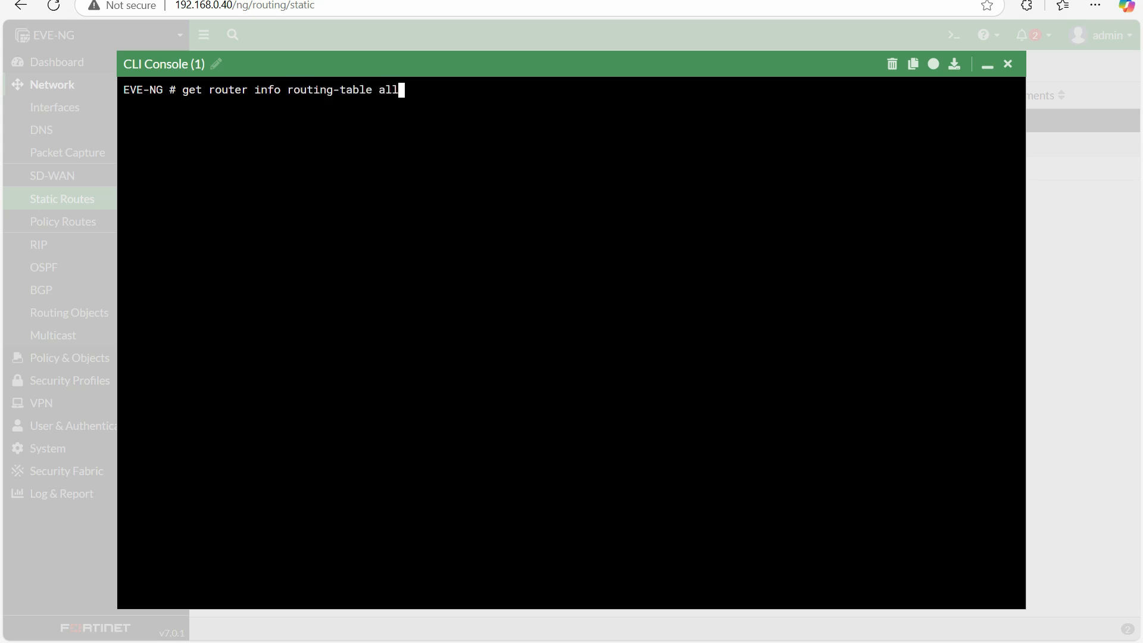
pyautogui.press('Return')
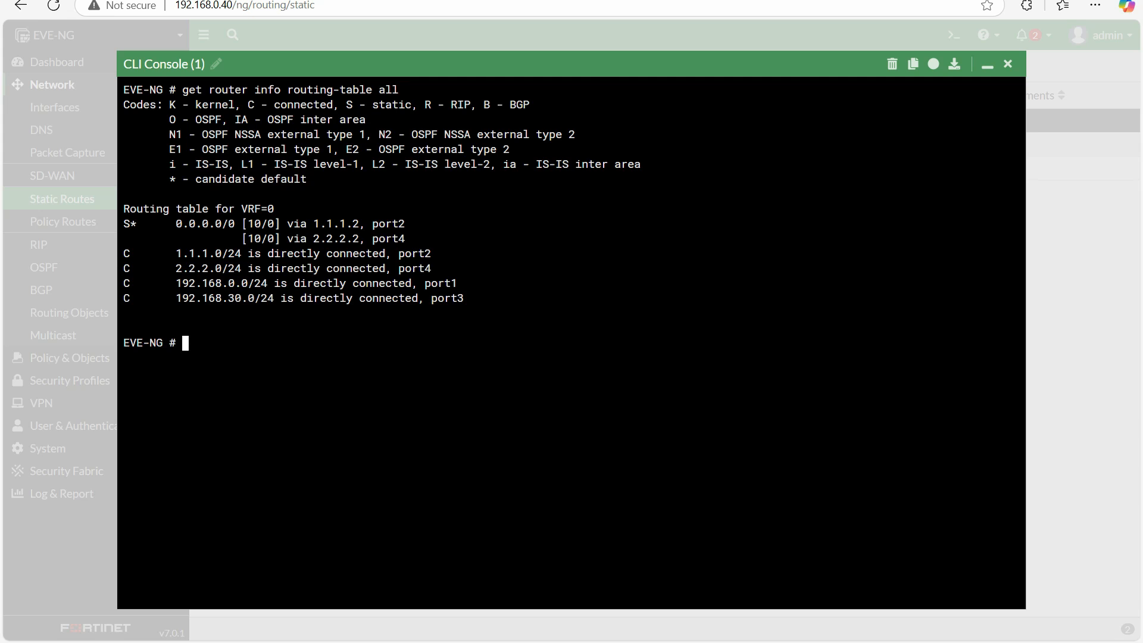
pyautogui.moveTo(170, 232); pyautogui.dragTo(213, 232)
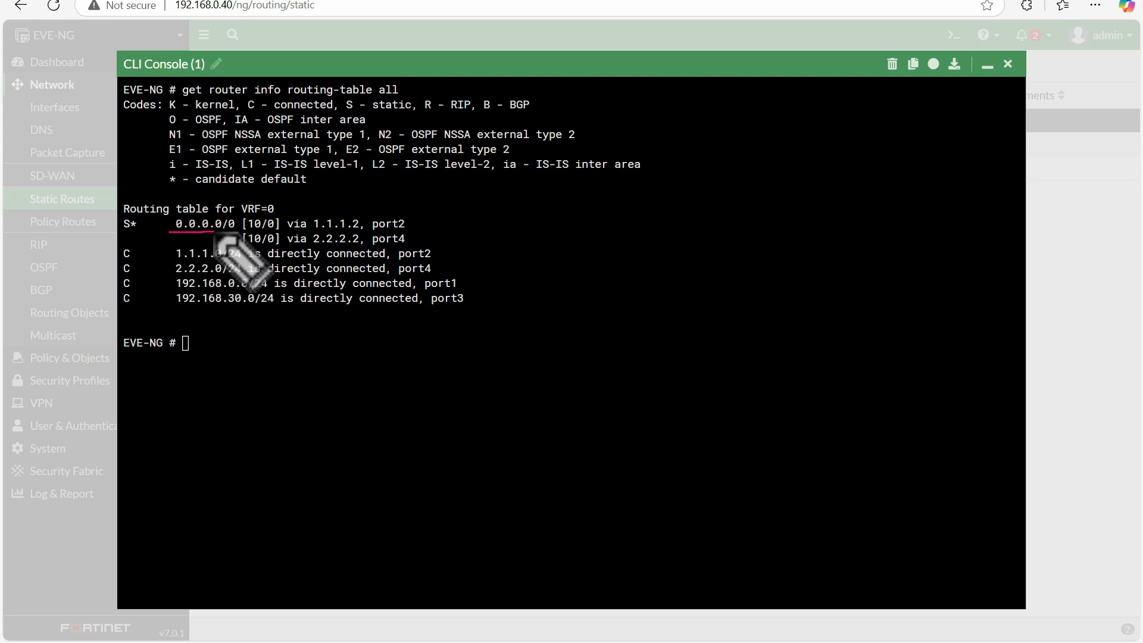
pyautogui.moveTo(414, 221)
pyautogui.mouseDown()
pyautogui.moveTo(437, 211)
pyautogui.moveTo(422, 230)
pyautogui.mouseUp()
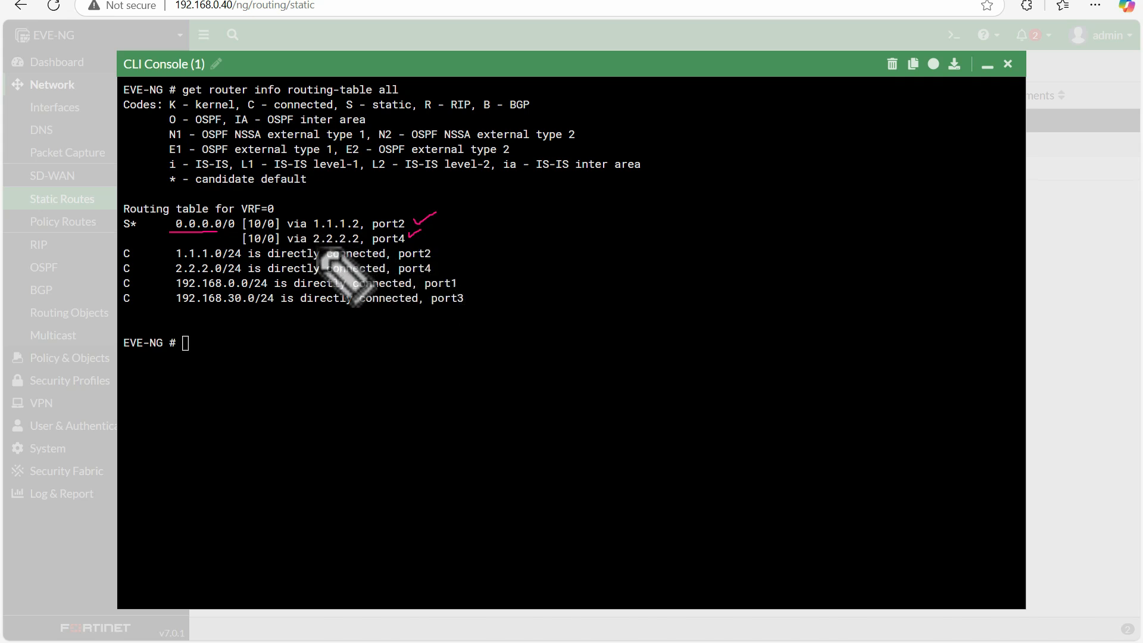
pyautogui.moveTo(267, 213)
pyautogui.mouseDown()
pyautogui.moveTo(251, 215)
pyautogui.moveTo(244, 241)
pyautogui.moveTo(280, 219)
pyautogui.moveTo(270, 213)
pyautogui.mouseUp()
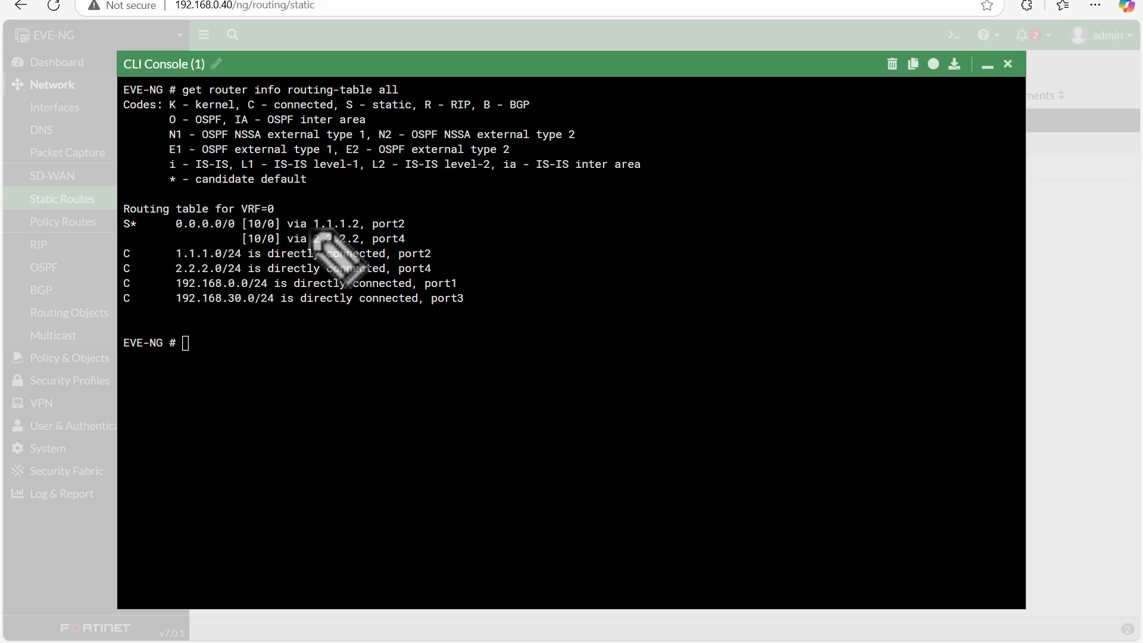
# Step: Underline the default route gateways 1.1.1.2 and 2.2.2.2 in the routing table output and tick them
pyautogui.moveTo(288, 229); pyautogui.dragTo(357, 229)
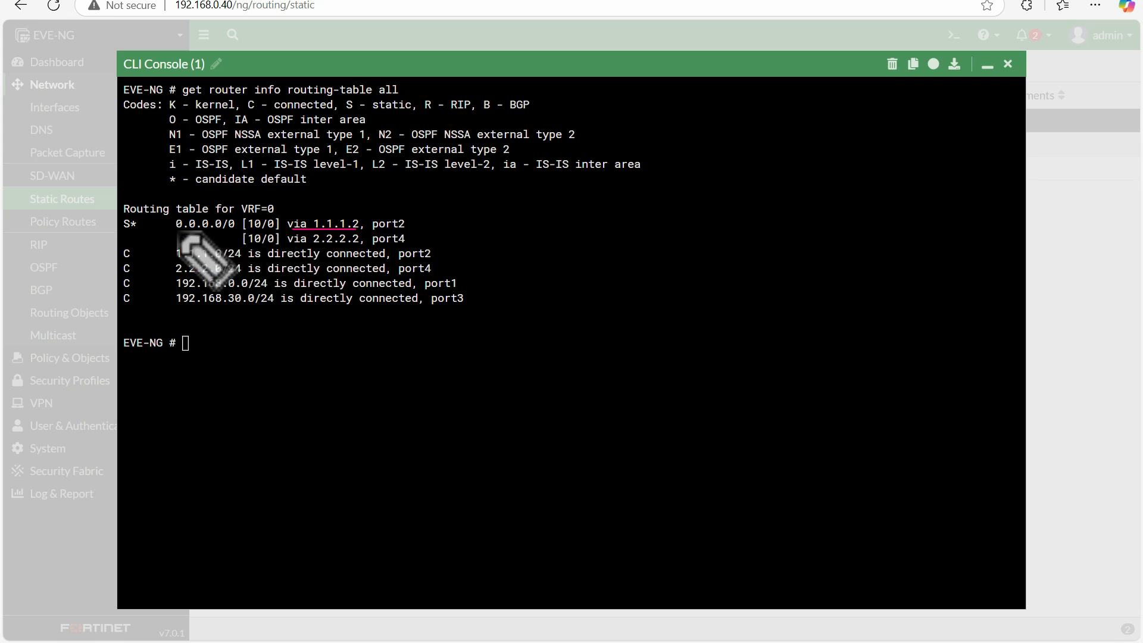
pyautogui.moveTo(317, 206); pyautogui.dragTo(342, 197)
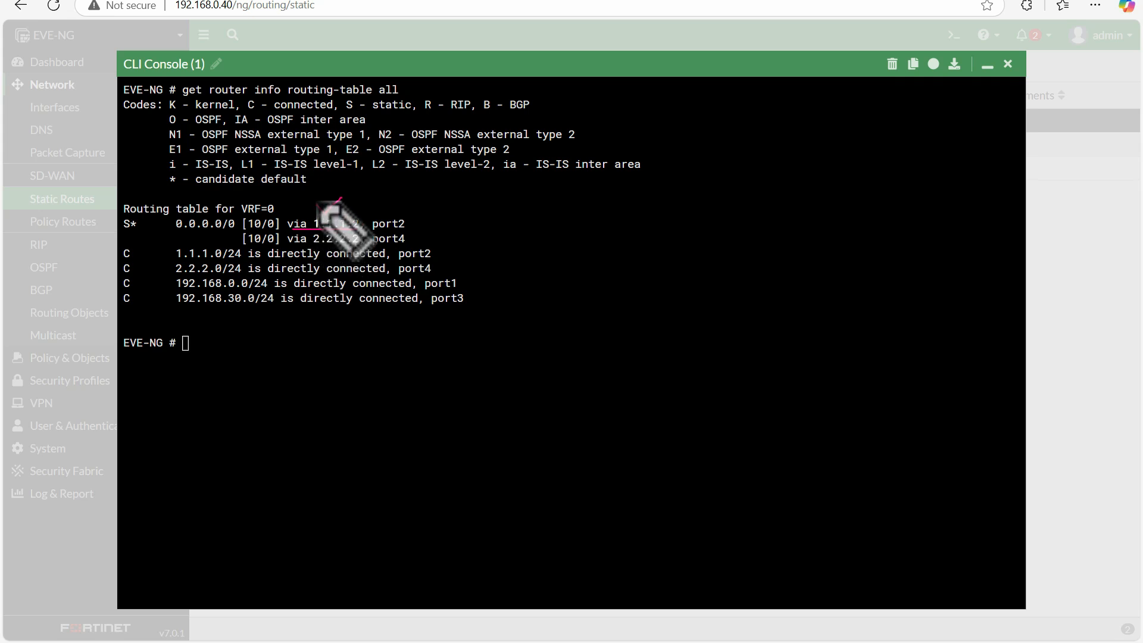
pyautogui.moveTo(308, 244); pyautogui.dragTo(359, 243)
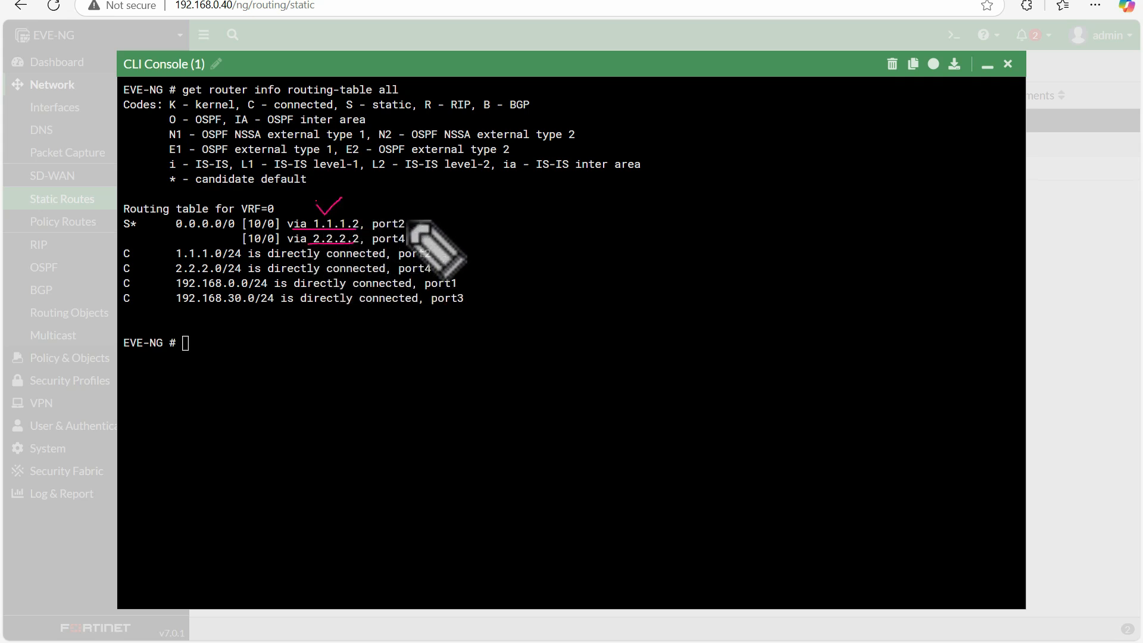
pyautogui.moveTo(406, 220); pyautogui.dragTo(422, 212)
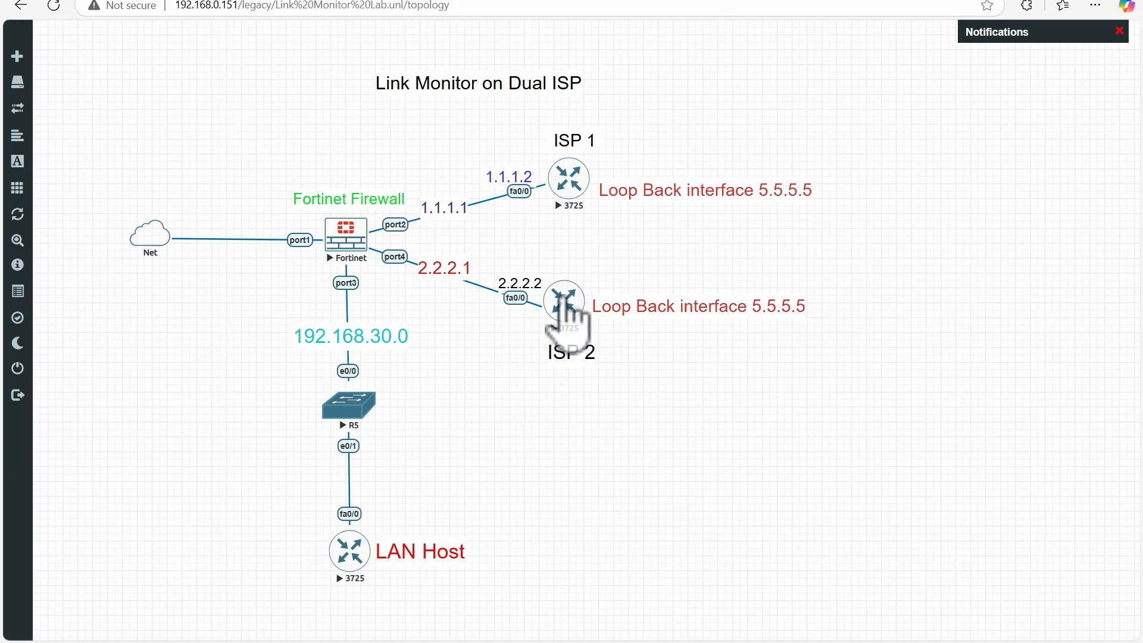
# Step: Open terminal sessions to the ISP 1 and ISP 2 routers from the lab topology and reposition their windows
pyautogui.click(569, 181)
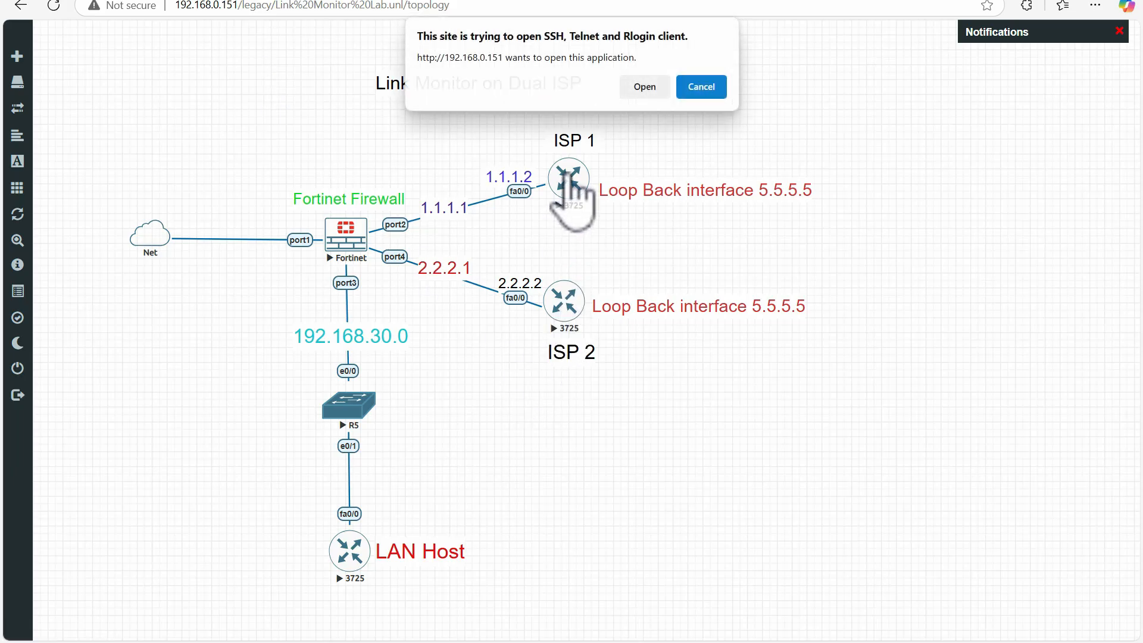
pyautogui.click(645, 87)
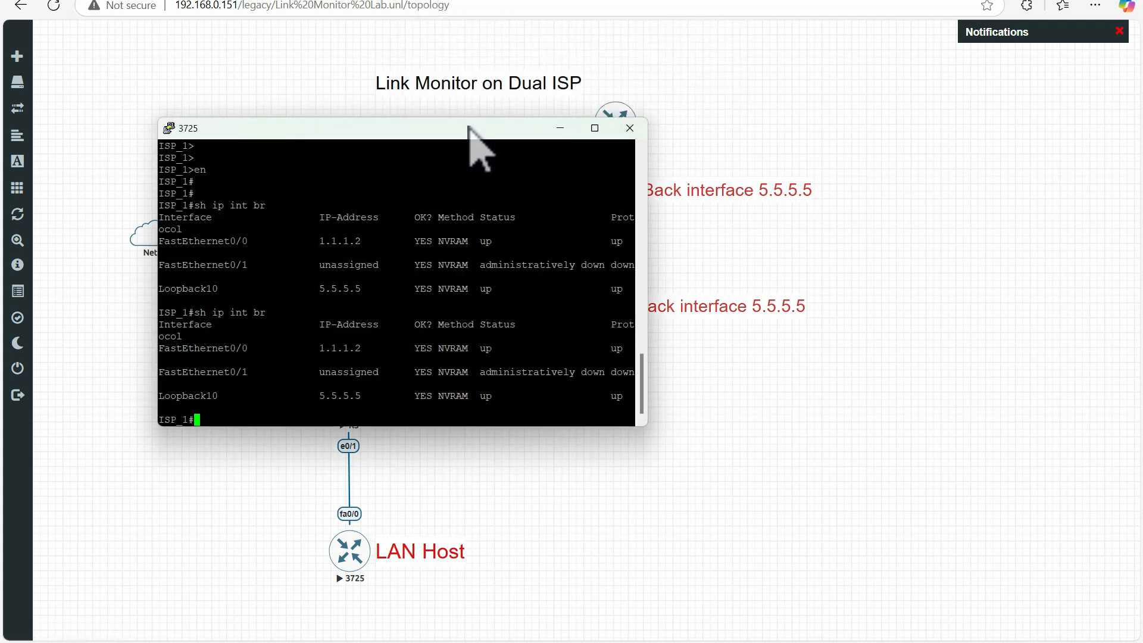
pyautogui.moveTo(470, 128); pyautogui.dragTo(629, 307)
pyautogui.click(563, 206)
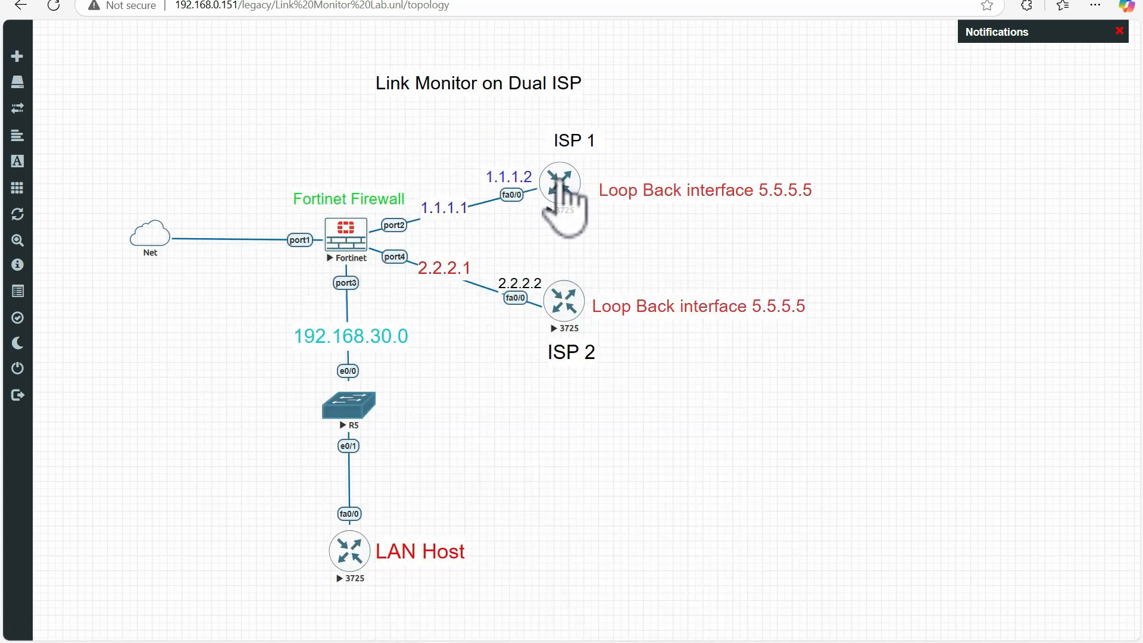
pyautogui.click(565, 302)
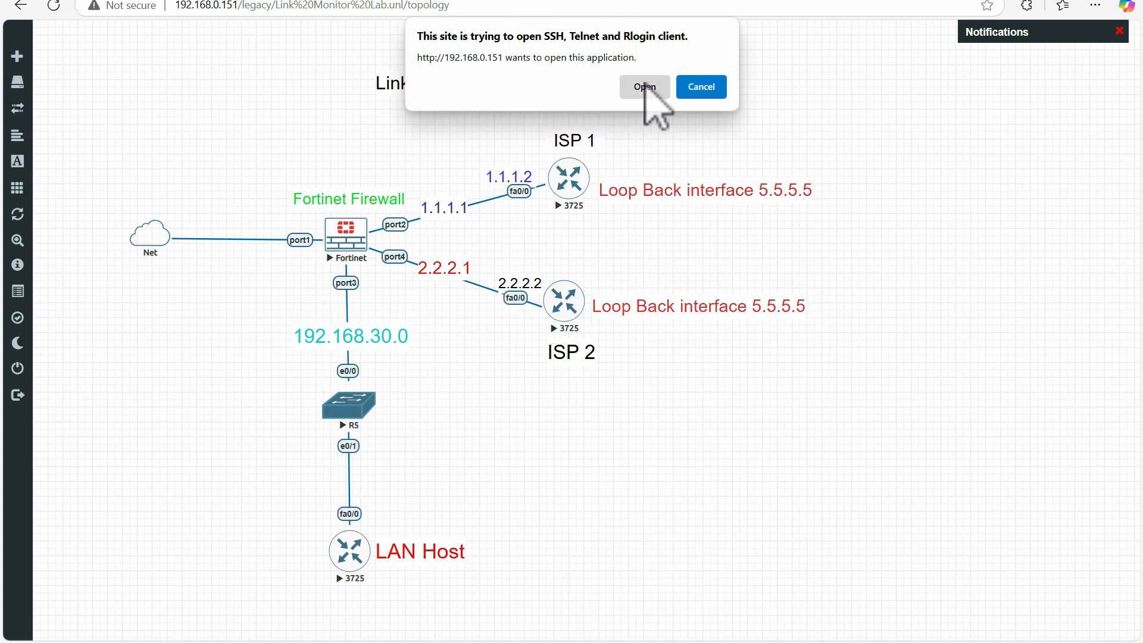
pyautogui.click(645, 88)
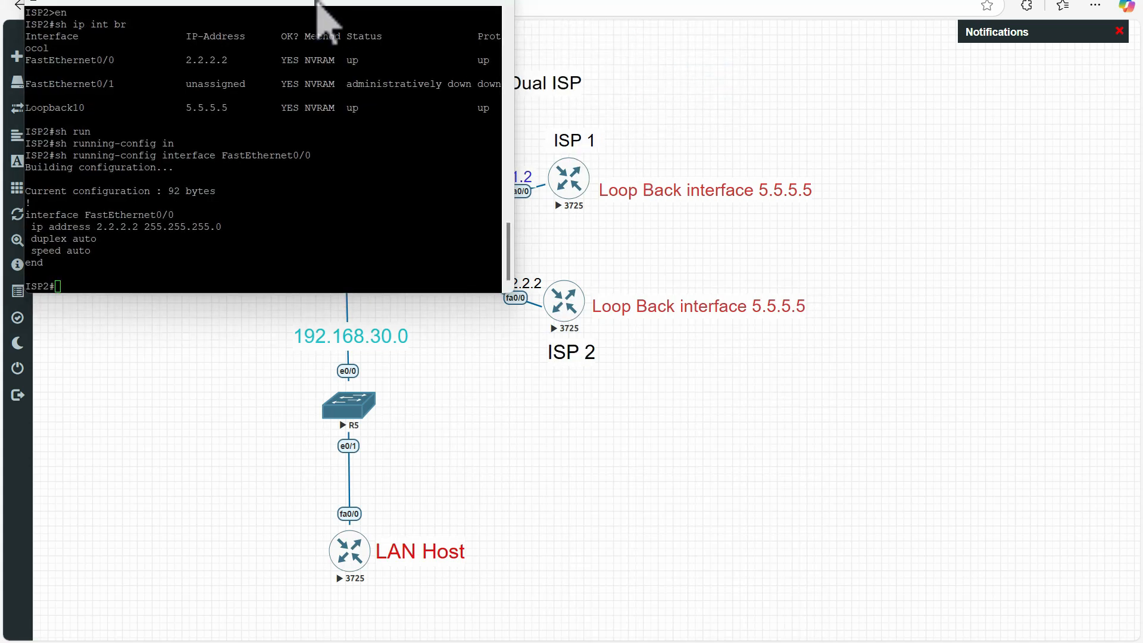
pyautogui.moveTo(421, 8); pyautogui.dragTo(567, 127)
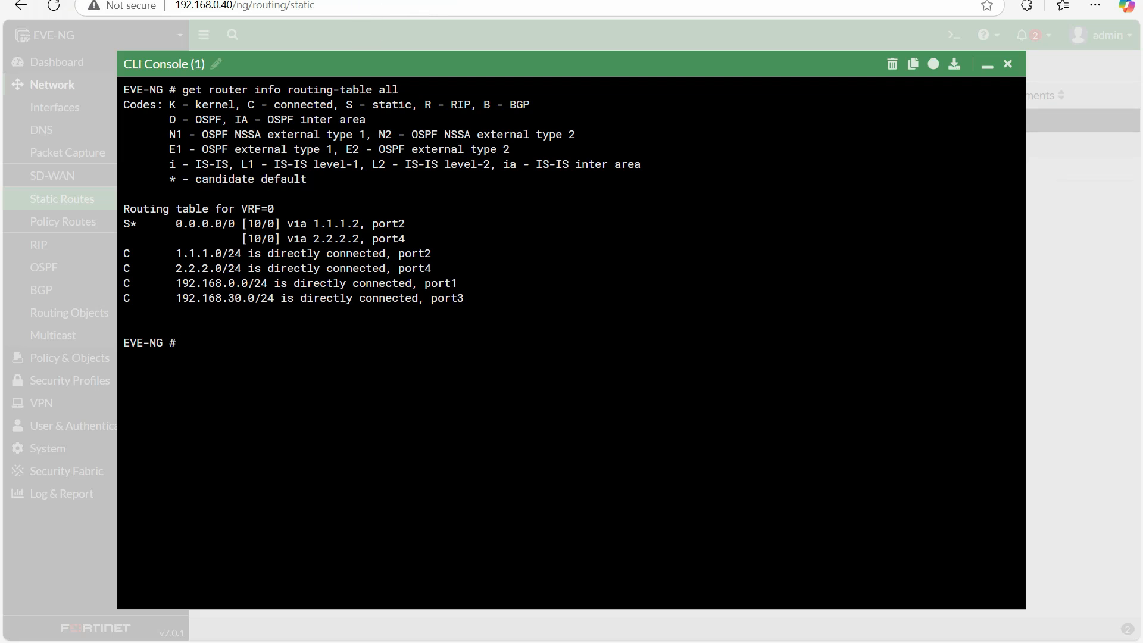
# Step: Bring the ISP_1 and ISP2 terminals over the firewall's CLI console and move the ISP_1 window beside ISP2
pyautogui.moveTo(657, 609)
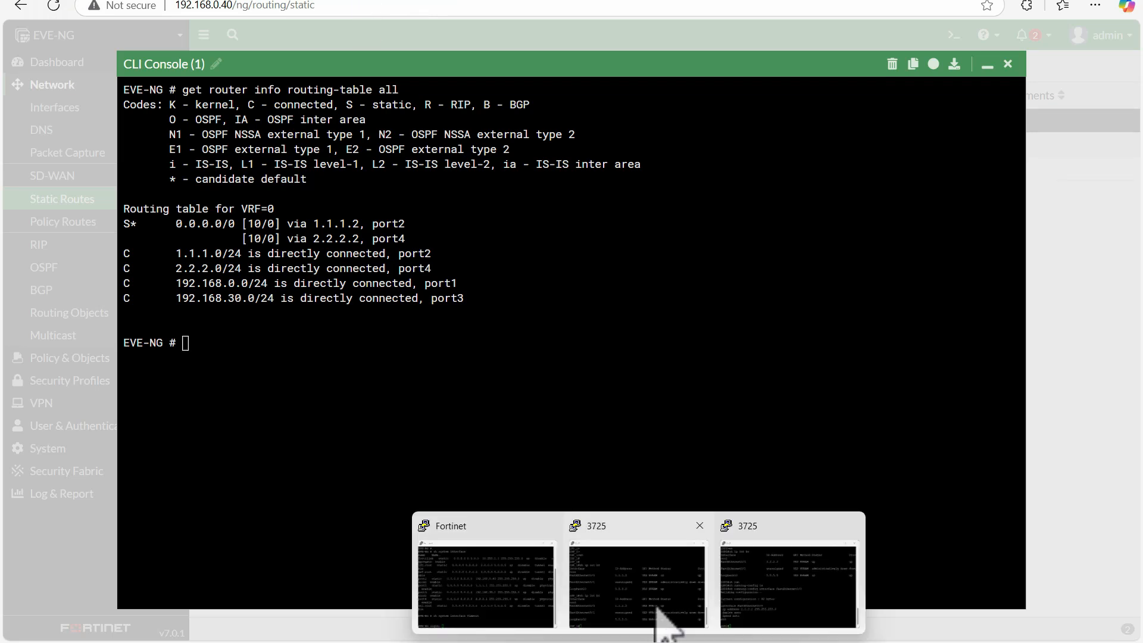
pyautogui.click(645, 584)
pyautogui.click(773, 590)
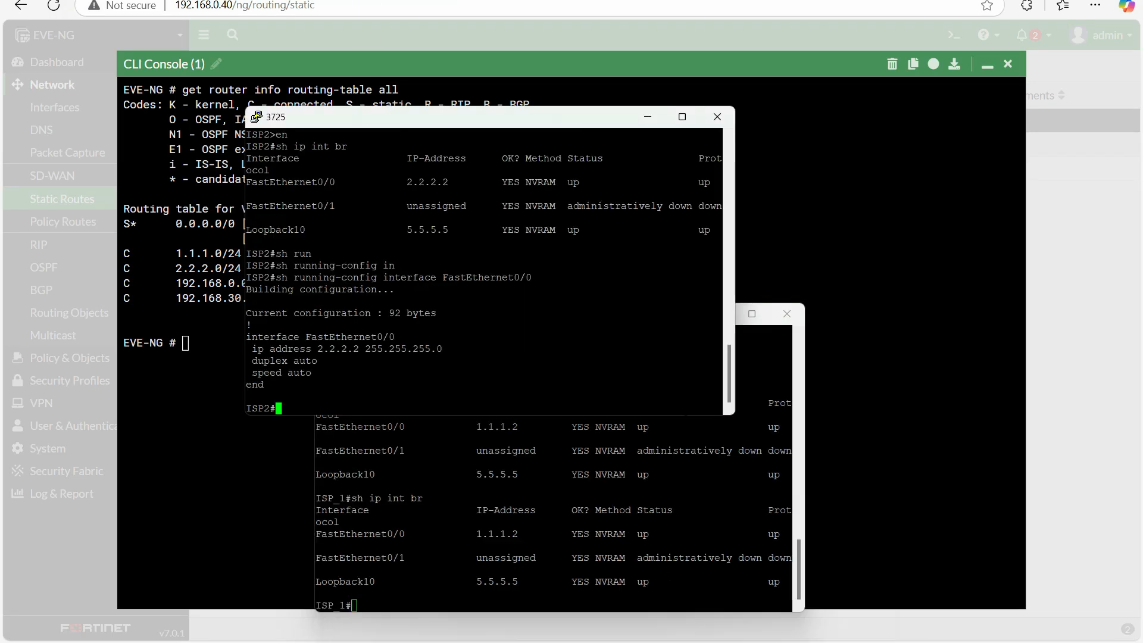
pyautogui.click(776, 464)
pyautogui.moveTo(597, 323); pyautogui.dragTo(836, 112)
pyautogui.moveTo(618, 638)
# Step: Bring up the Fortinet terminal session and close it
pyautogui.click(486, 593)
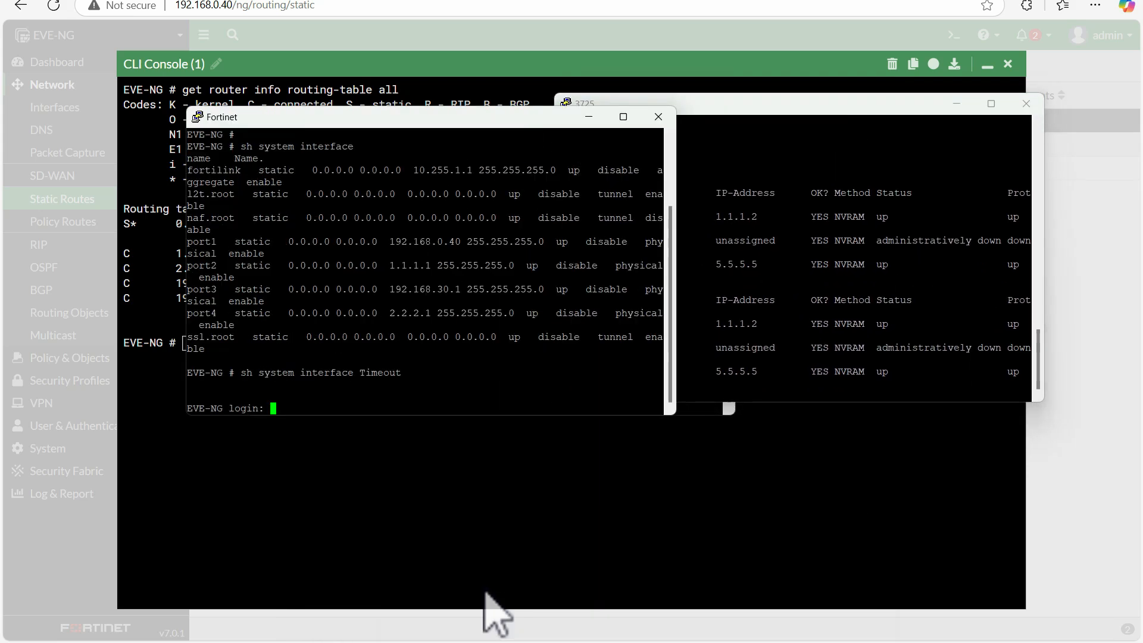
pyautogui.moveTo(379, 119); pyautogui.dragTo(361, 262)
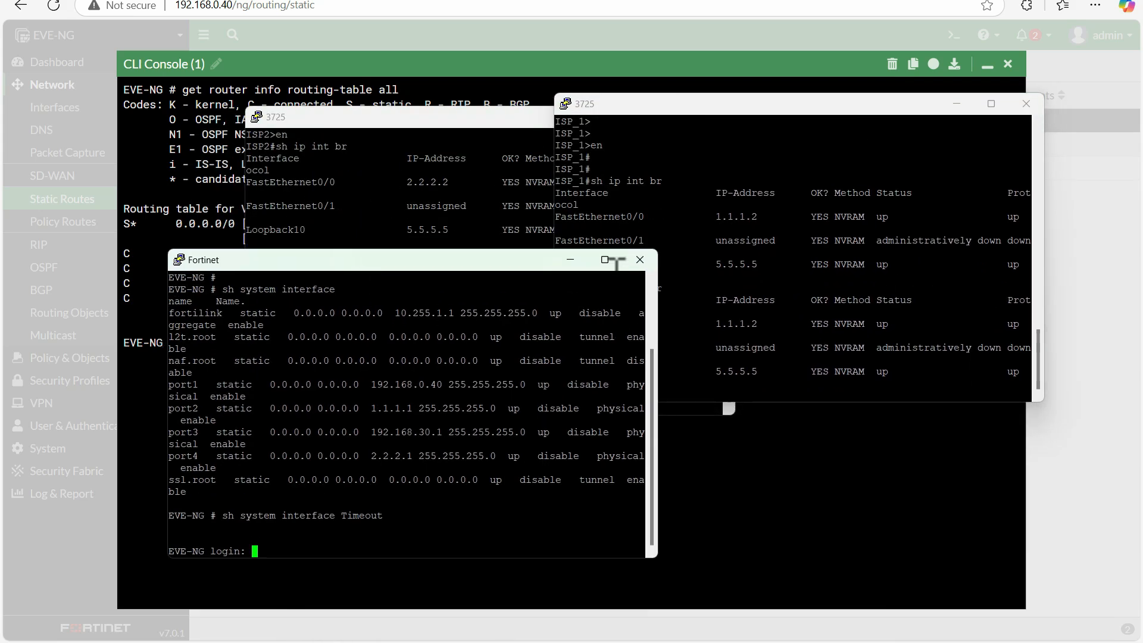
pyautogui.click(640, 259)
pyautogui.click(585, 367)
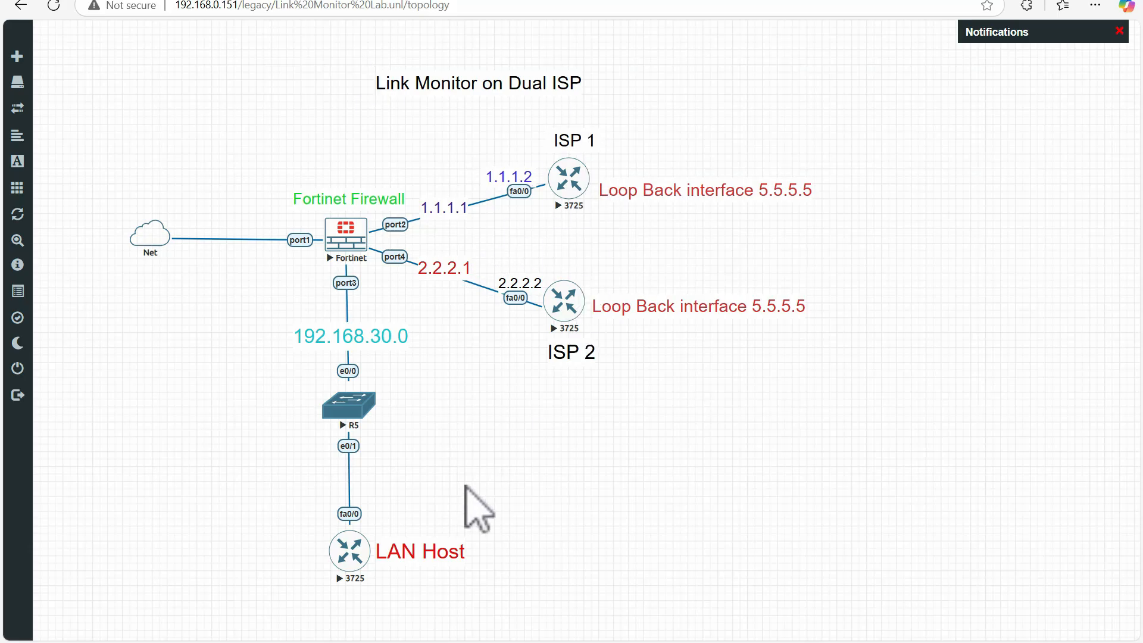
# Step: Open a terminal session to the LAN Host from the topology and move its window clear of the screen edge
pyautogui.click(357, 542)
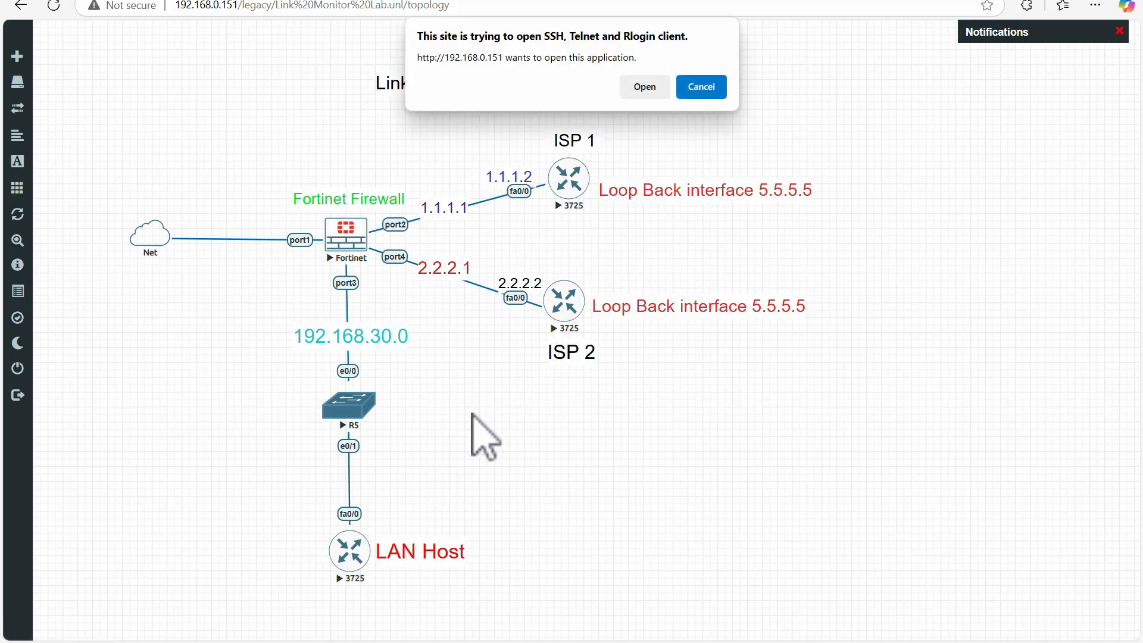
pyautogui.click(648, 90)
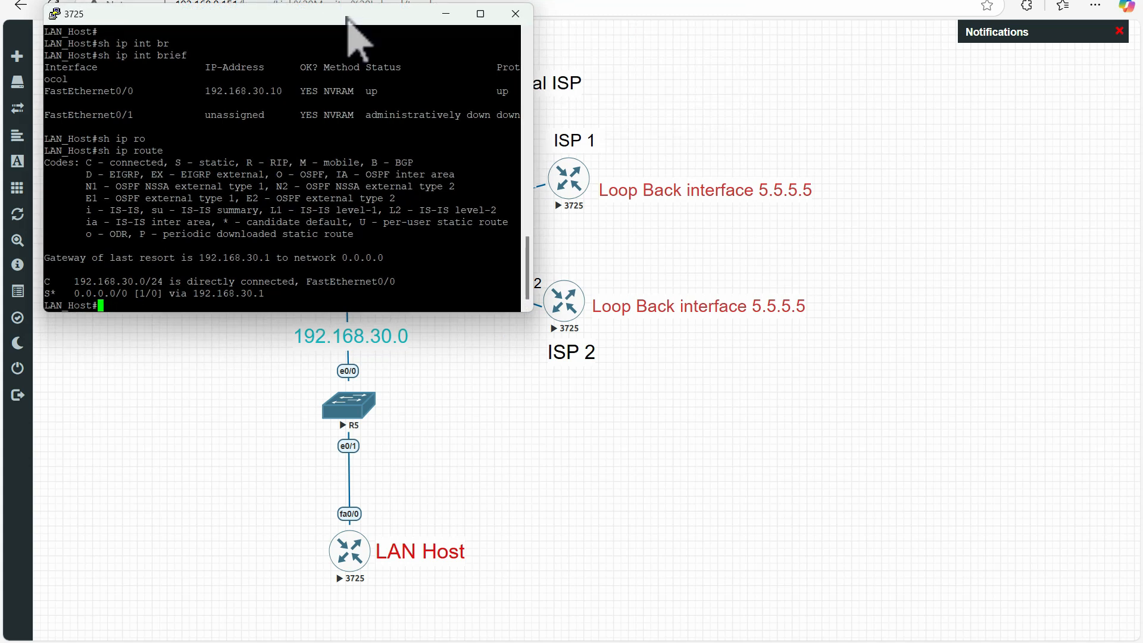
pyautogui.moveTo(346, 17); pyautogui.dragTo(412, 91)
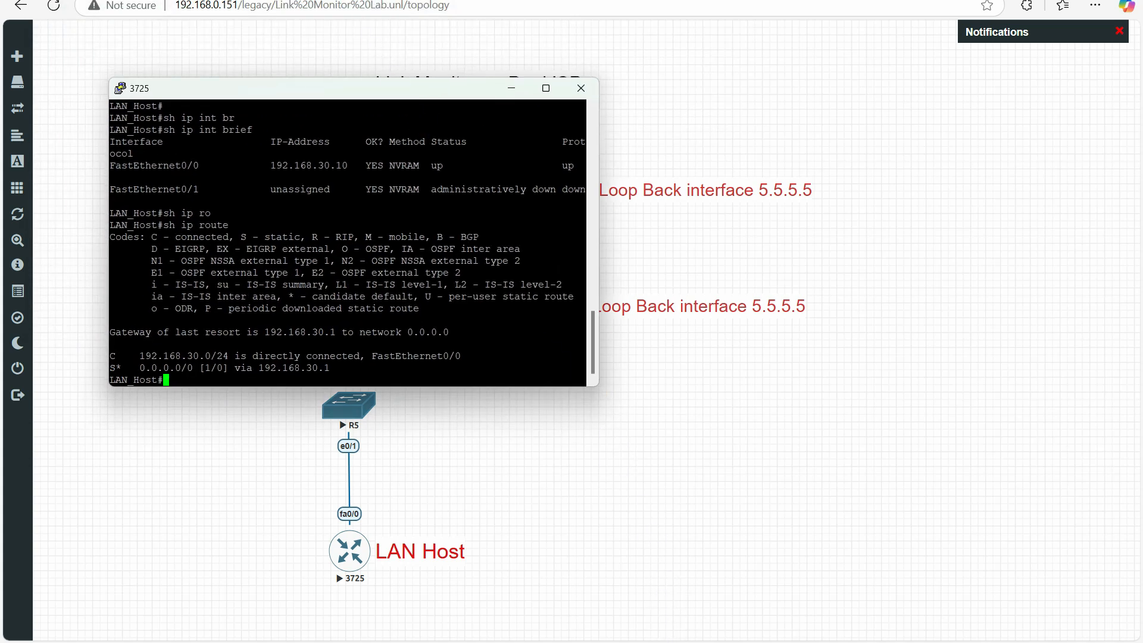
# Step: Bring up the ISP2 terminal, place it beside the LAN_Host terminal, and lower the LAN_Host window
pyautogui.click(644, 606)
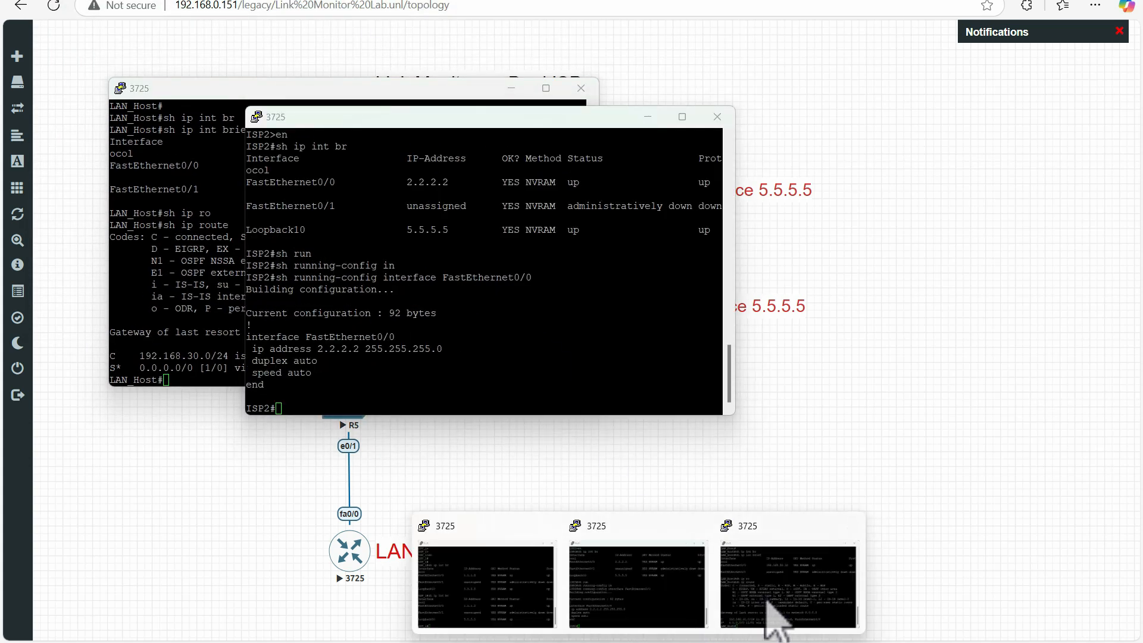
pyautogui.click(767, 603)
pyautogui.click(649, 322)
pyautogui.moveTo(528, 123); pyautogui.dragTo(726, 108)
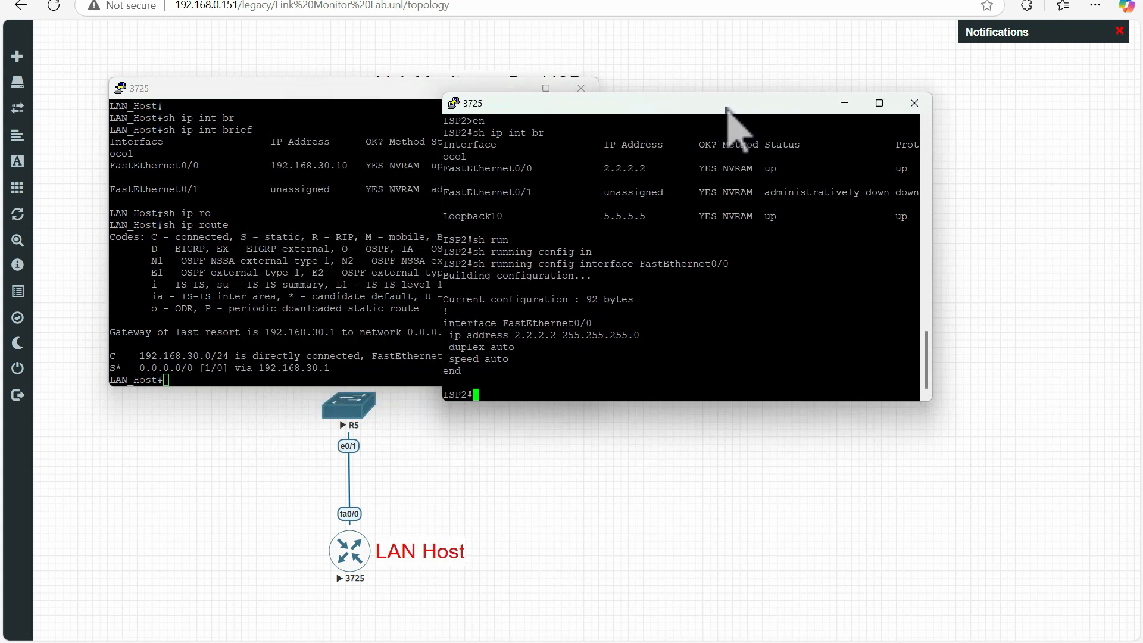
pyautogui.click(353, 93)
pyautogui.tripleClick(330, 189)
pyautogui.moveTo(341, 89); pyautogui.dragTo(338, 187)
# Step: Bring up the ISP_1 terminal and move it below the ISP2 window so both routers' prompts are visible
pyautogui.moveTo(574, 626)
pyautogui.click(508, 585)
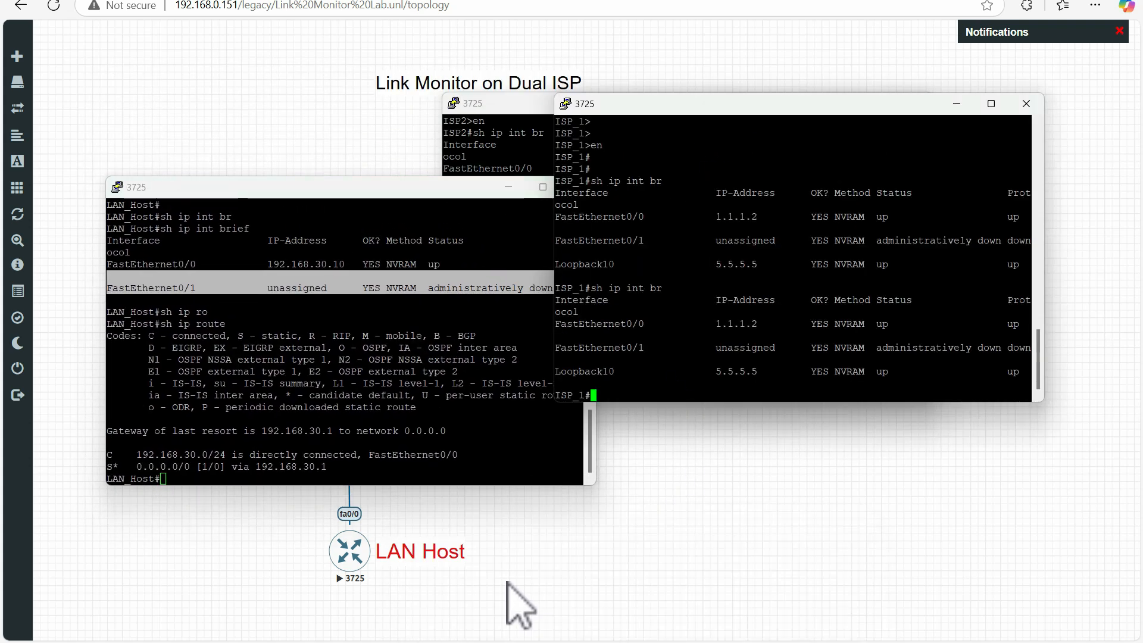
pyautogui.moveTo(663, 103); pyautogui.dragTo(728, 234)
pyautogui.click(721, 190)
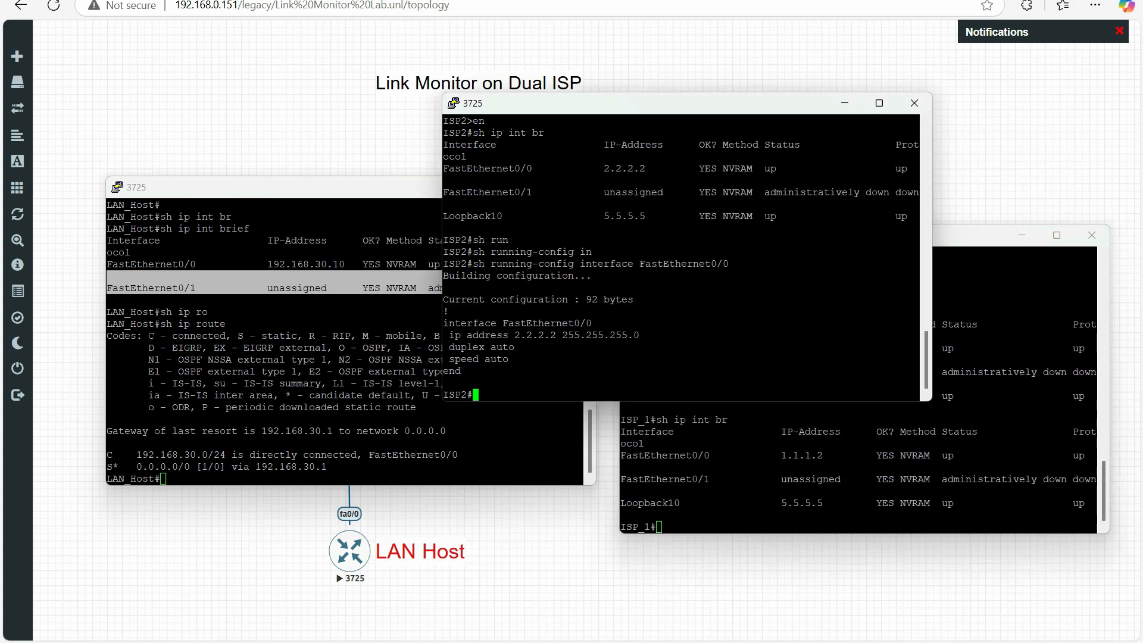
pyautogui.click(750, 450)
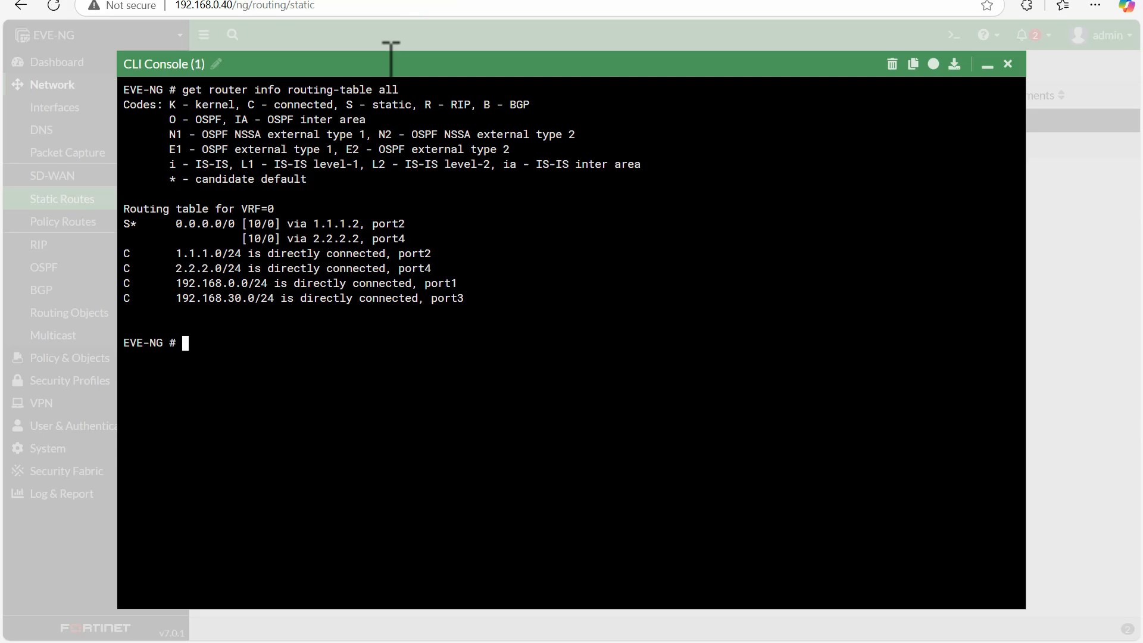
# Step: Bring the ISP_1, ISP2 and LAN_Host terminals over the firewall's CLI console and shift the LAN_Host window lower
pyautogui.moveTo(590, 625)
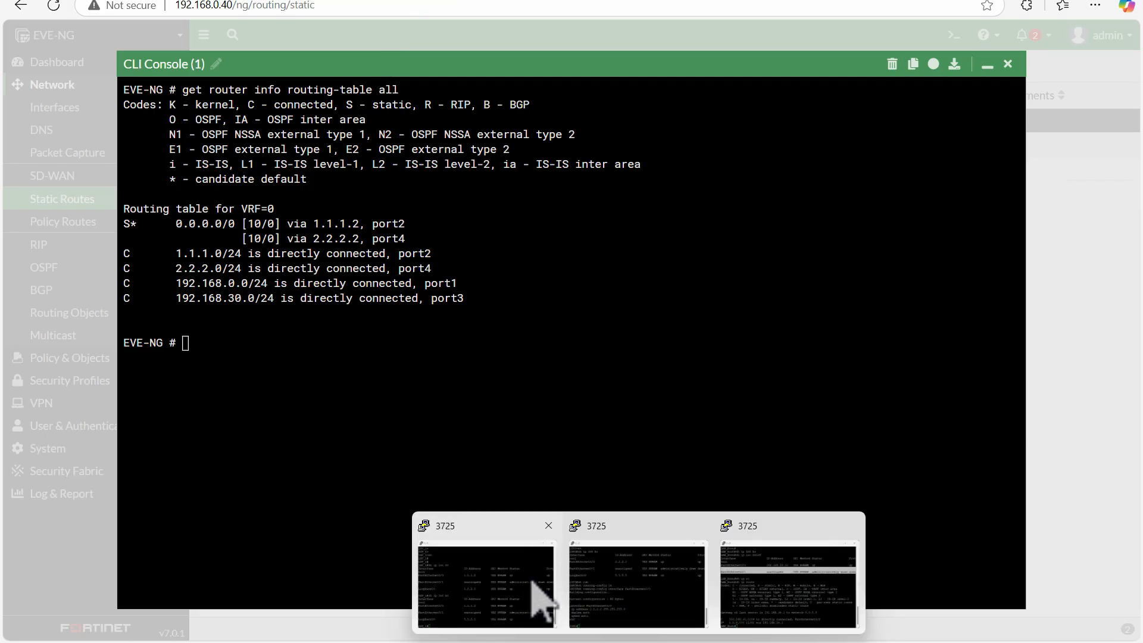
pyautogui.moveTo(651, 612)
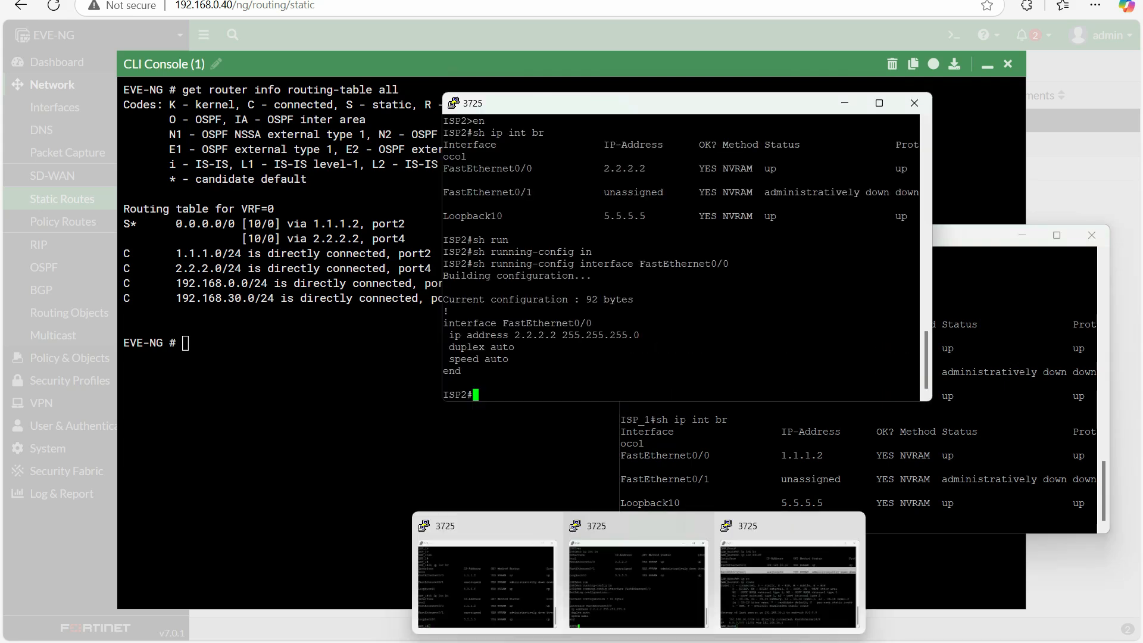
pyautogui.click(756, 613)
pyautogui.moveTo(377, 189); pyautogui.dragTo(357, 233)
pyautogui.click(730, 209)
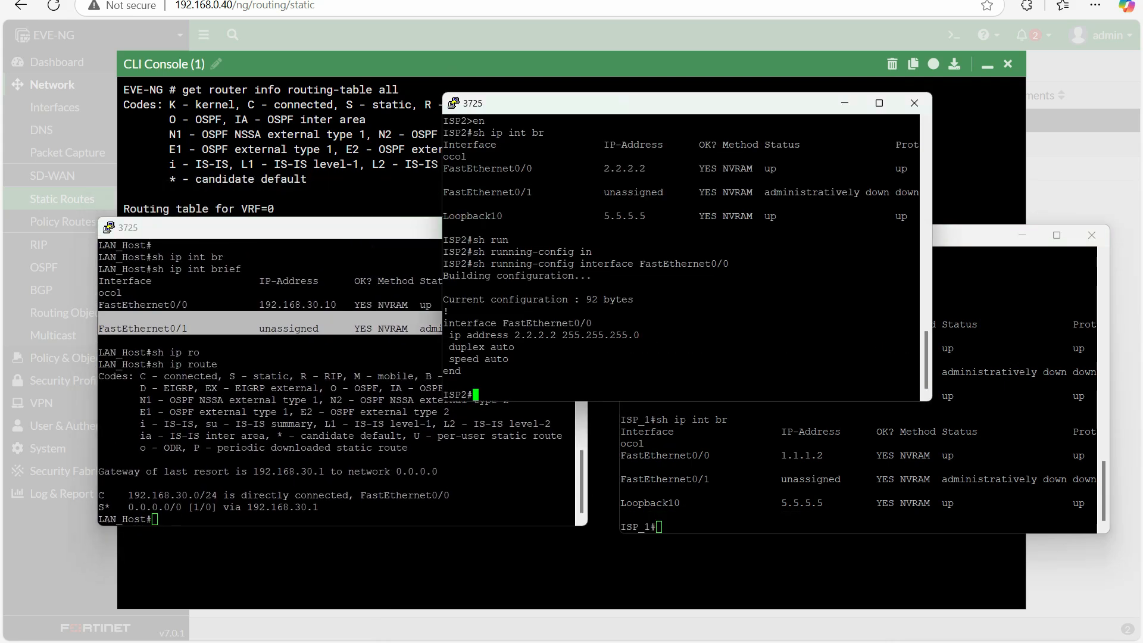
# Step: Enable ICMP packet debugging on the ISP2 router with debug ip icmp
pyautogui.click(983, 297)
pyautogui.click(774, 190)
pyautogui.write('de')
pyautogui.press('Tab')
pyautogui.write('b')
pyautogui.press('Tab')
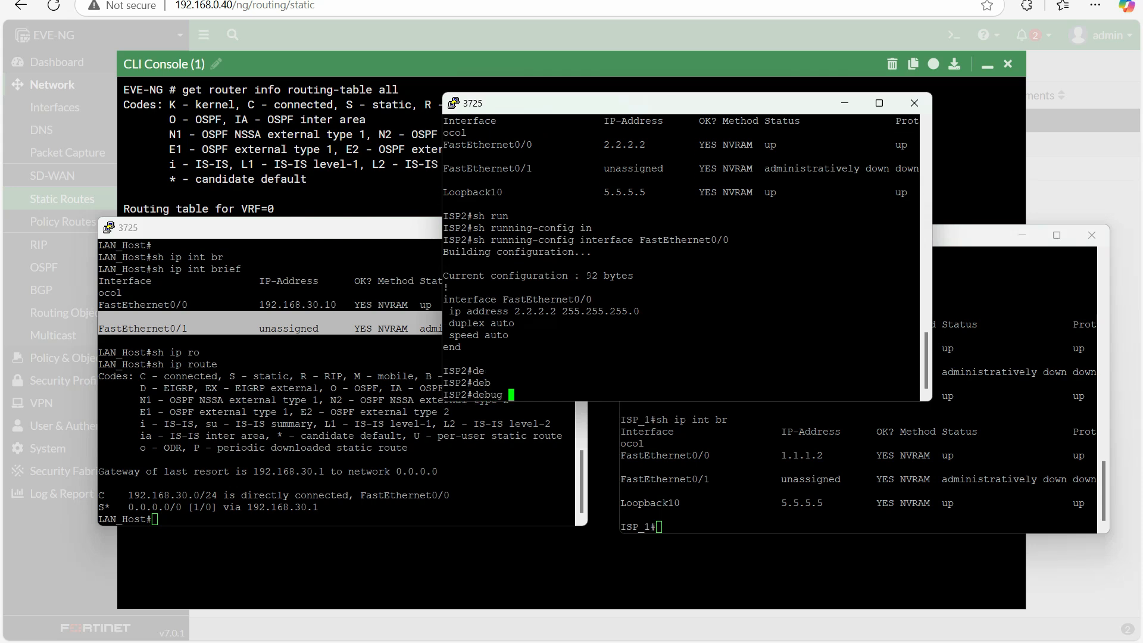
pyautogui.write('ip ic')
pyautogui.press('Tab')
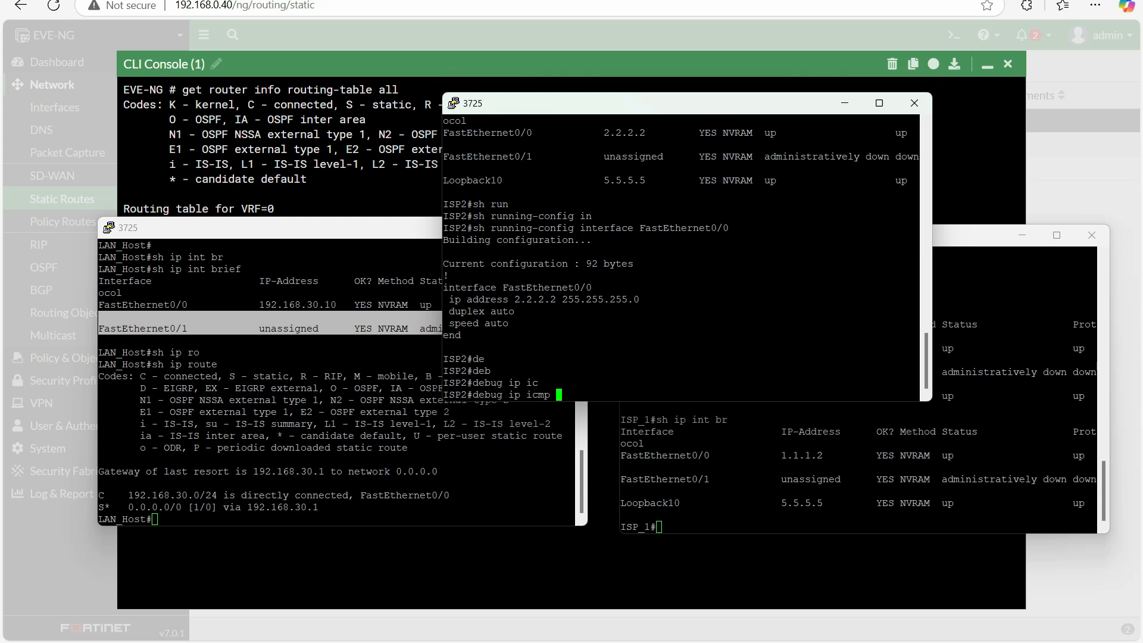
pyautogui.press('Return')
# Step: Turn on ICMP packet debugging on the ISP_1 router with debug ip icmp
pyautogui.click(834, 468)
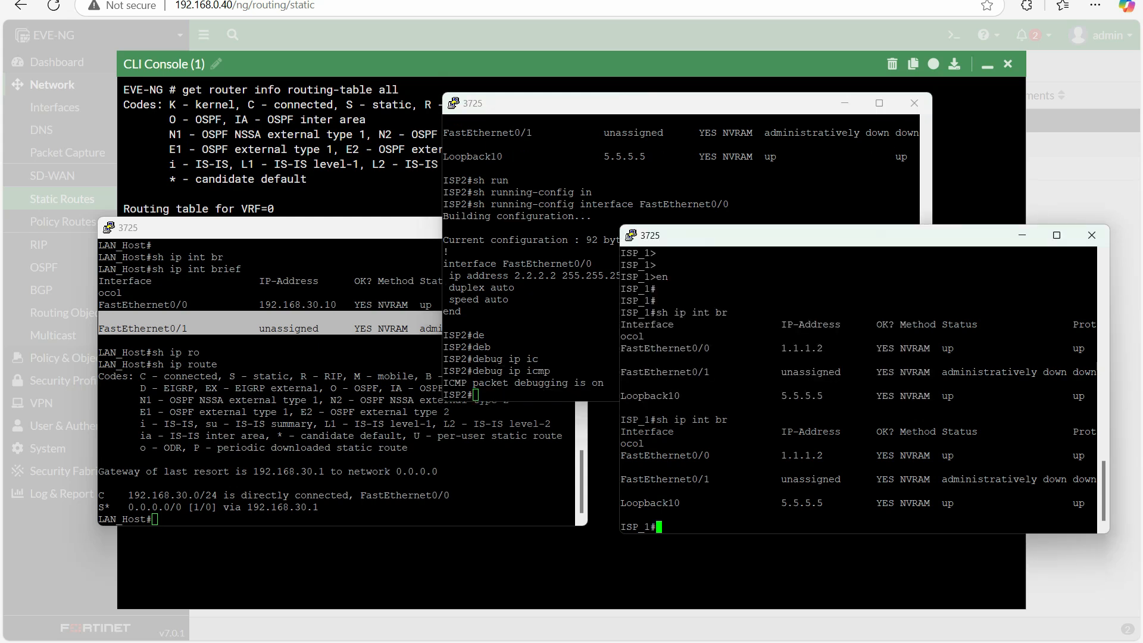
pyautogui.write('i')
pyautogui.press('BackSpace')
pyautogui.write('de')
pyautogui.press('Tab')
pyautogui.write('v')
pyautogui.press('Tab')
pyautogui.press('BackSpace')
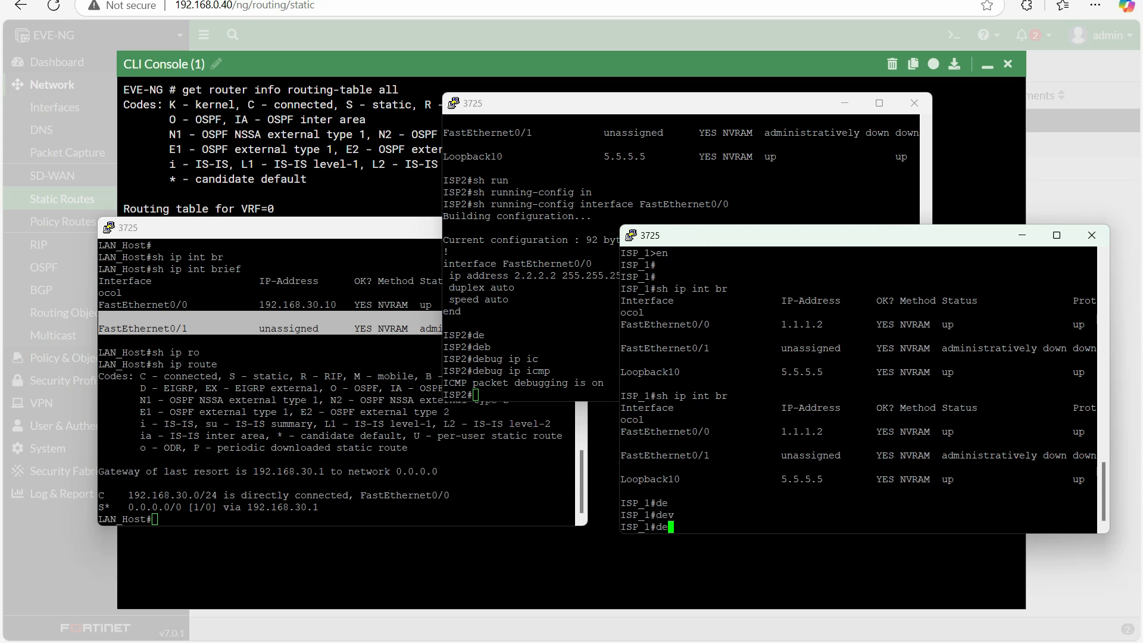
pyautogui.write('b')
pyautogui.press('Tab')
pyautogui.write('ip ic')
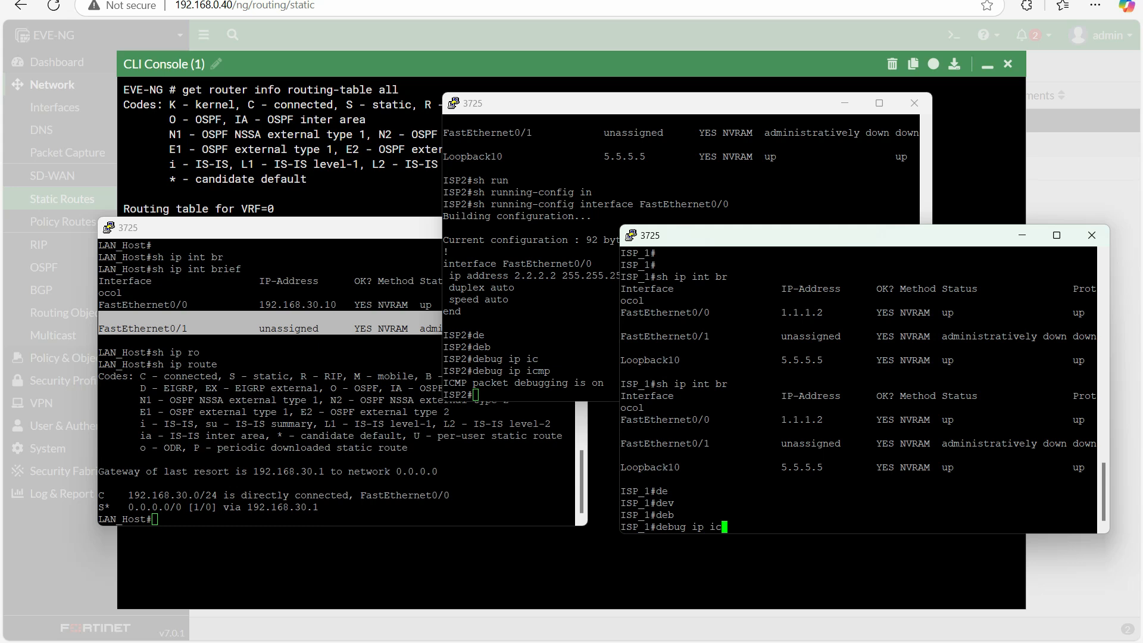
pyautogui.press('Tab')
pyautogui.press('Return')
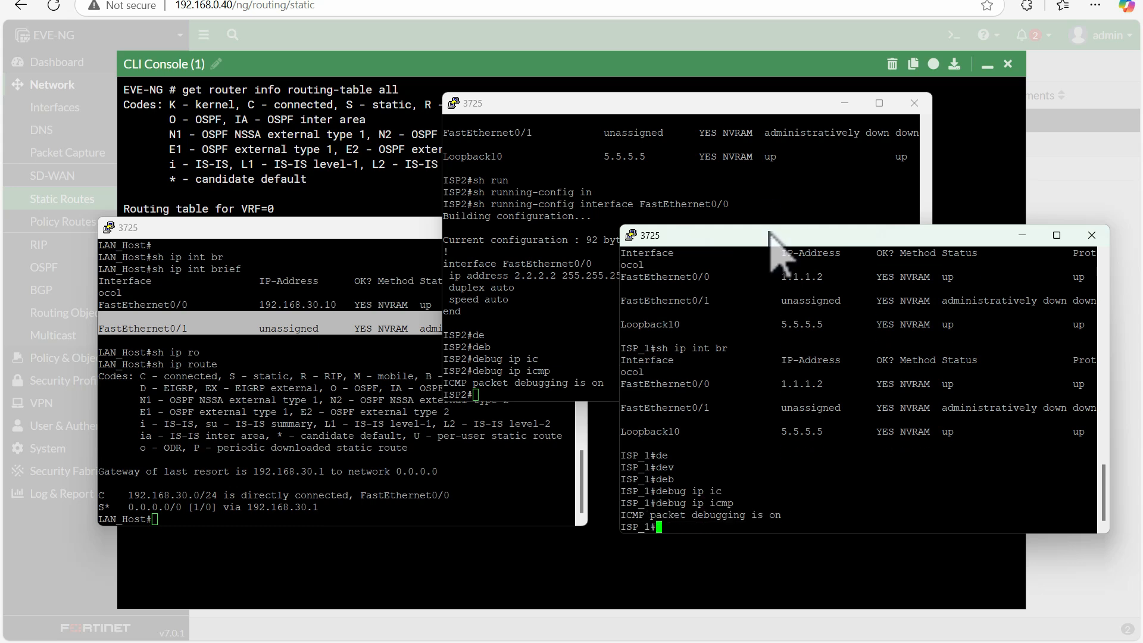
# Step: Rearrange the ISP_1 terminal and highlight its Loopback10 address in the interface list, keeping the LAN_Host prompt accessible
pyautogui.moveTo(774, 235); pyautogui.dragTo(615, 296)
pyautogui.moveTo(595, 157); pyautogui.dragTo(662, 157)
pyautogui.click(617, 493)
pyautogui.moveTo(617, 493); pyautogui.dragTo(668, 493)
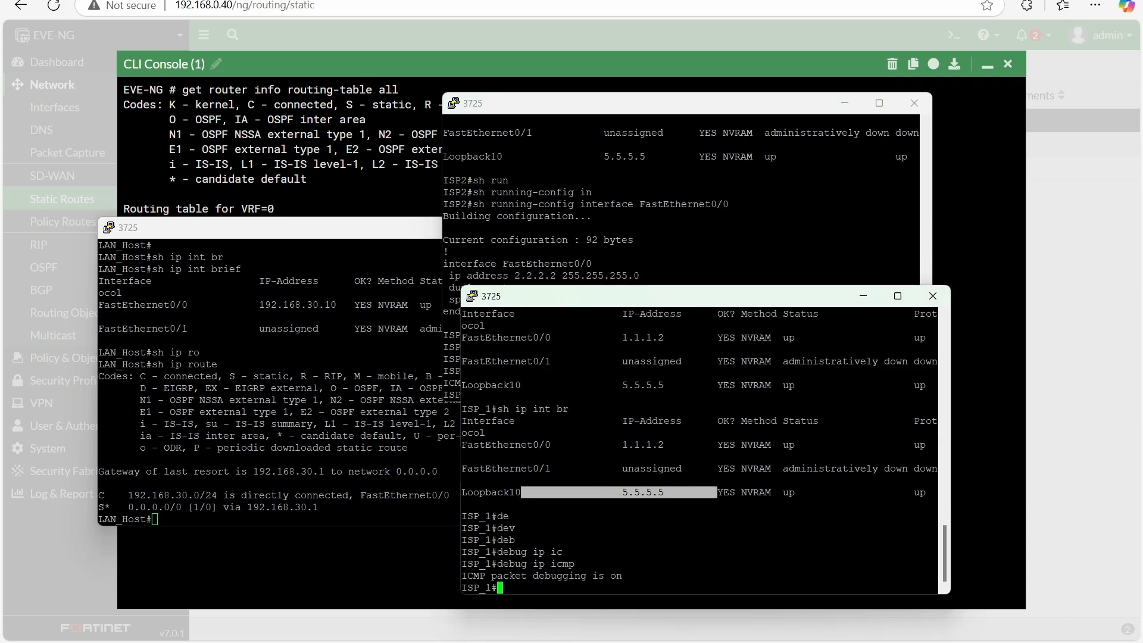
pyautogui.moveTo(582, 301); pyautogui.dragTo(720, 277)
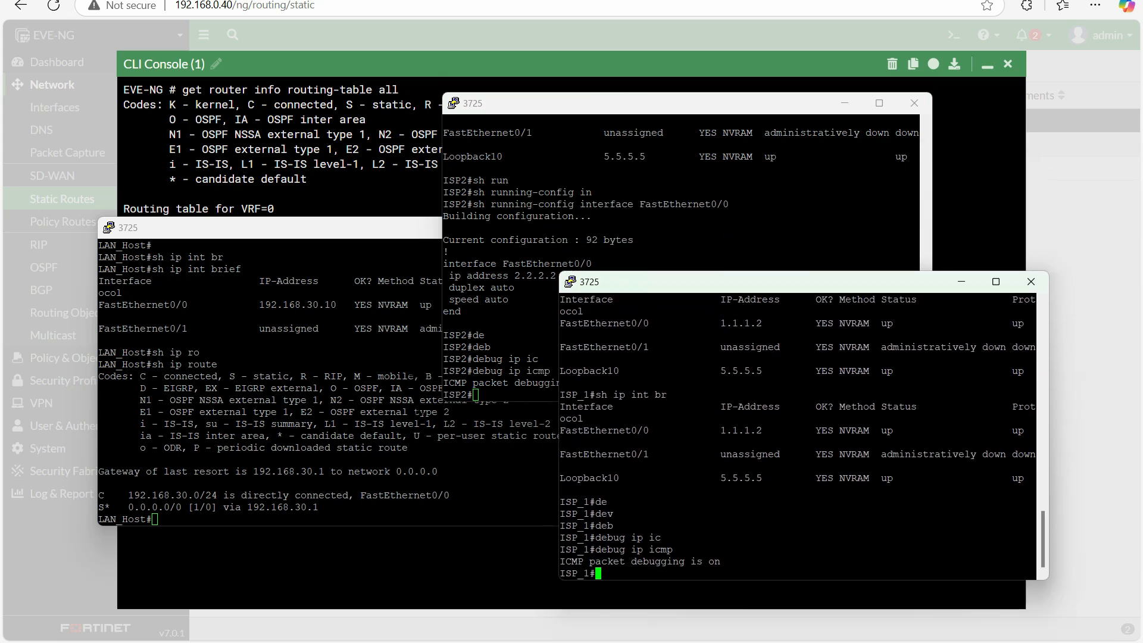
# Step: Ping 5.5.5.5 from the LAN_Host terminal
pyautogui.click(411, 394)
pyautogui.write('pin')
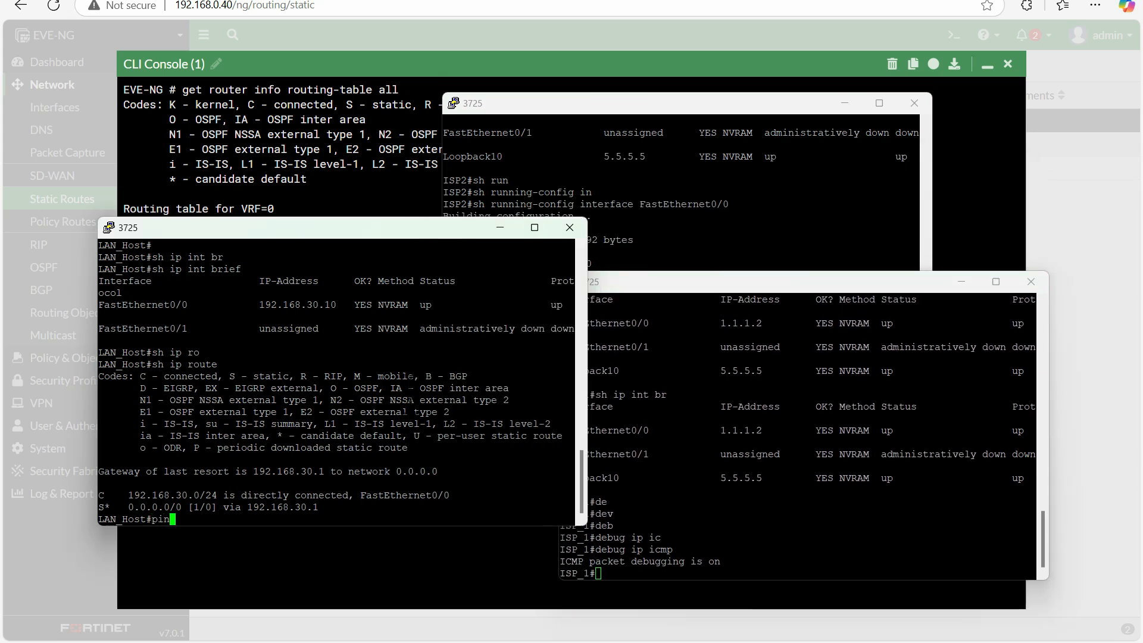
pyautogui.write('g 5.5.5.5')
pyautogui.press('Return')
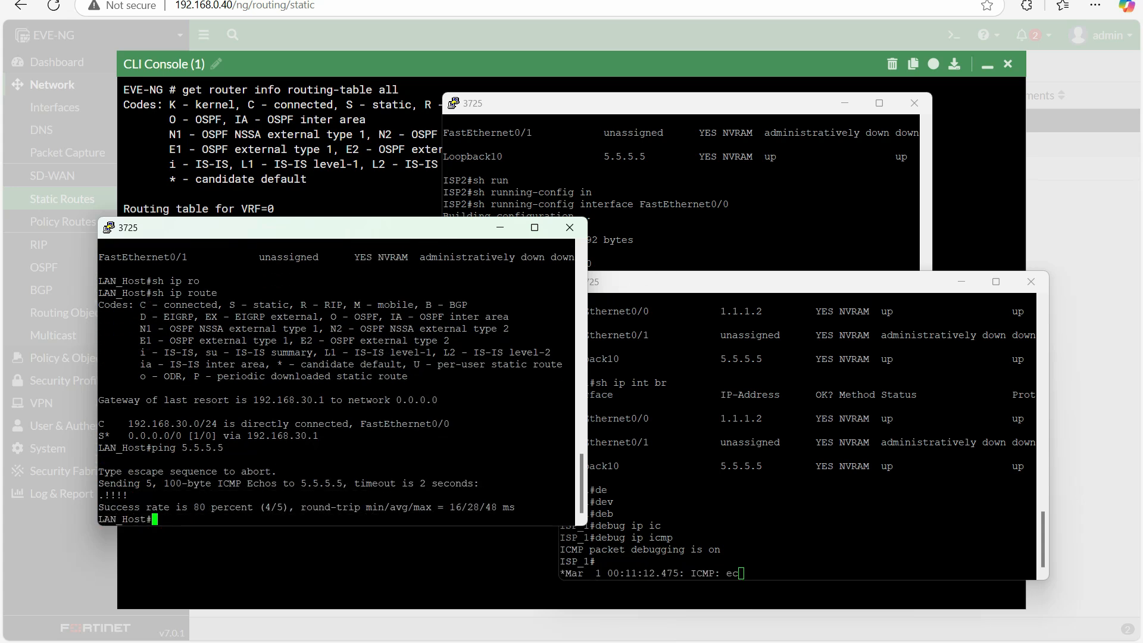
# Step: Bring the ISP_1 terminal forward, move it higher beside LAN_Host, and highlight its FastEthernet0/0 address
pyautogui.click(700, 173)
pyautogui.click(715, 281)
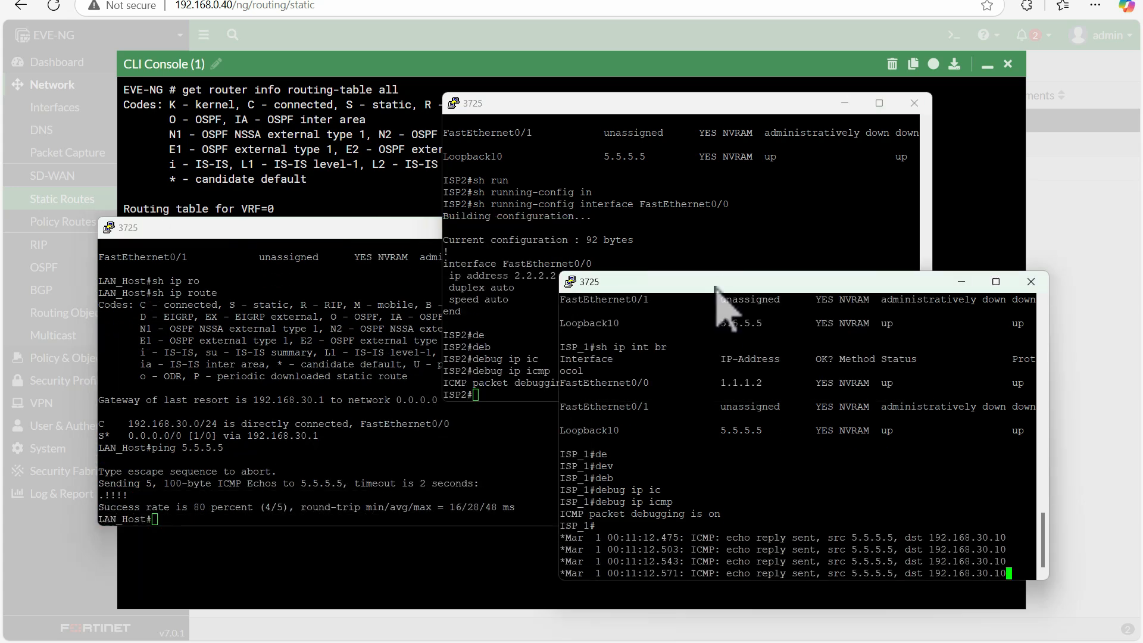
pyautogui.moveTo(723, 283); pyautogui.dragTo(589, 210)
pyautogui.moveTo(587, 309); pyautogui.dragTo(642, 310)
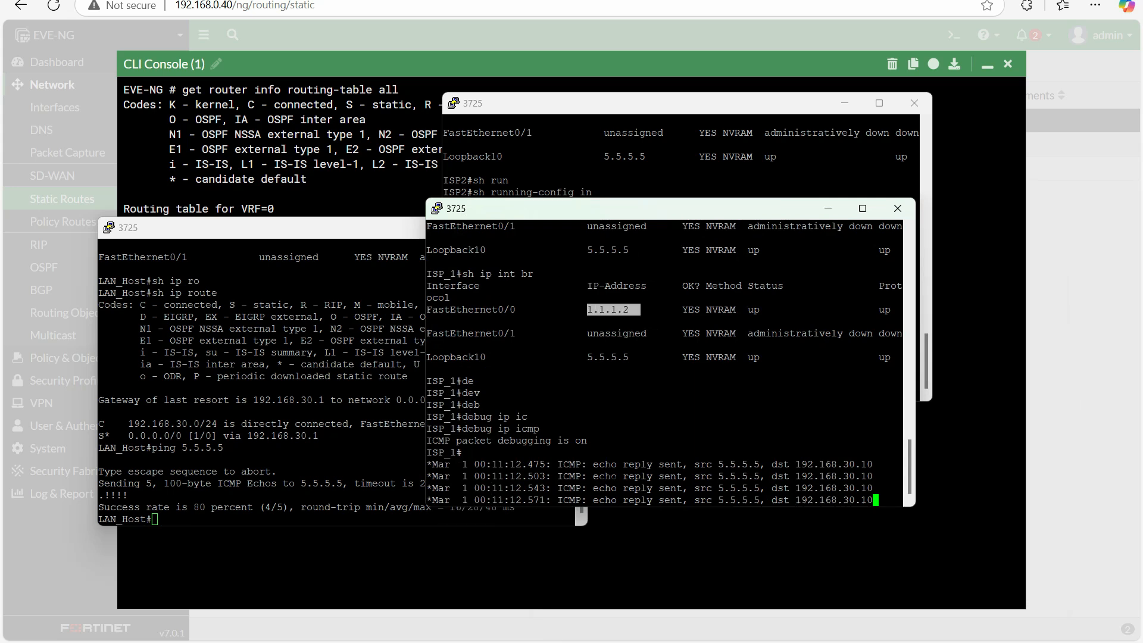
# Step: Repeat the LAN_Host ping to 5.5.5.5 and check the ICMP debug output on ISP_1
pyautogui.click(579, 489)
pyautogui.click(333, 447)
pyautogui.press('Up')
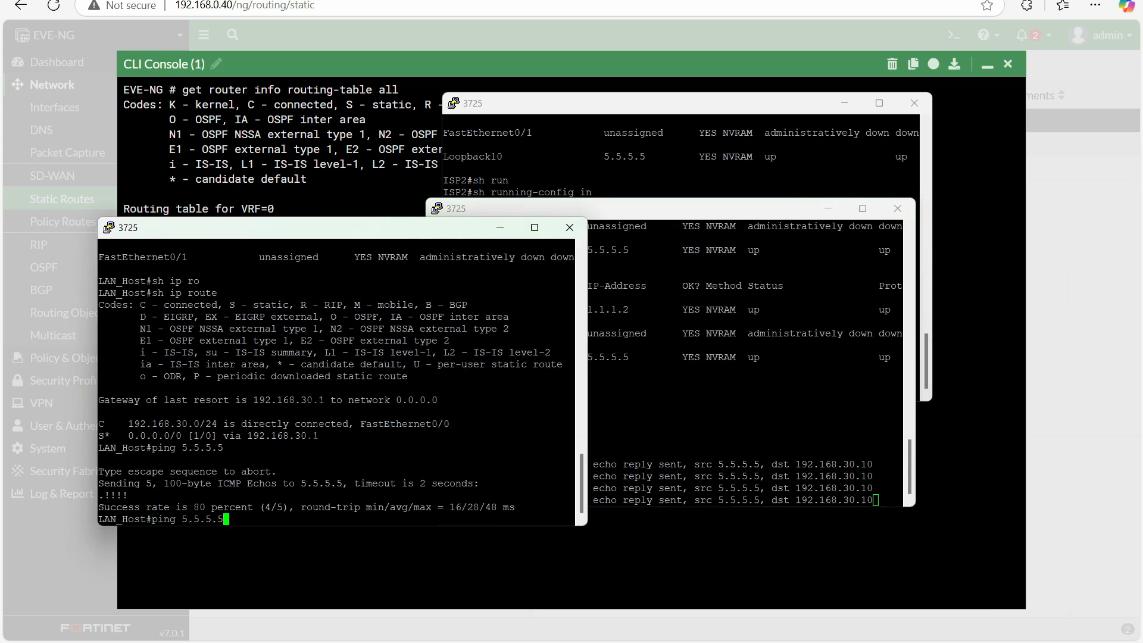
pyautogui.press('Return')
pyautogui.click(739, 434)
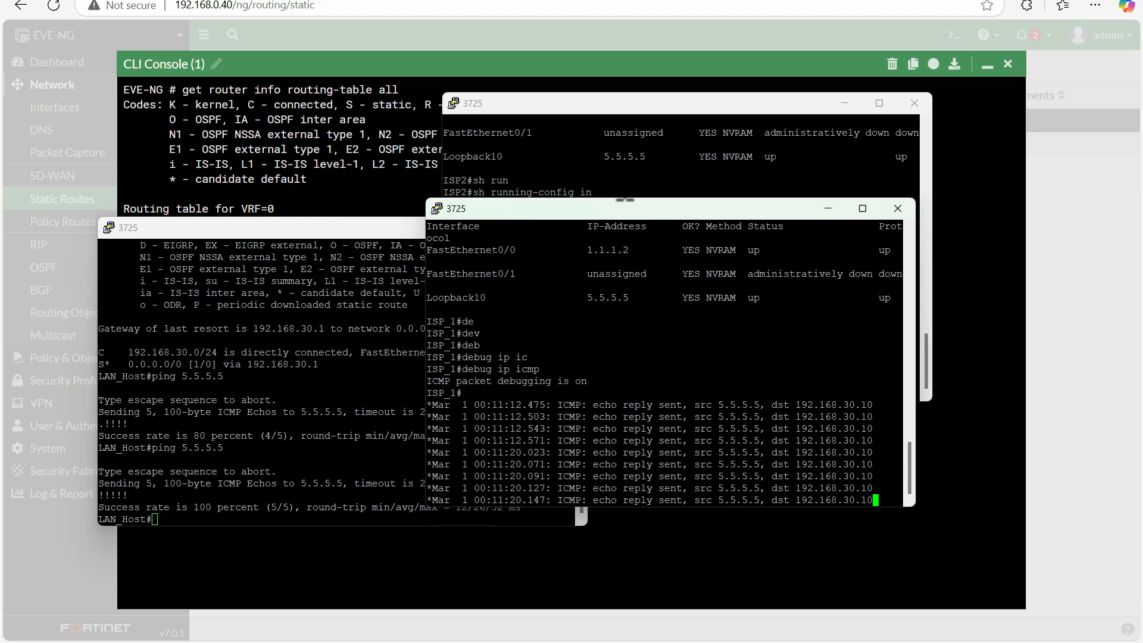
# Step: Add blank prompt lines in the ISP_1 terminal and turn off all its debugging with un all
pyautogui.click(628, 169)
pyautogui.click(617, 459)
pyautogui.press('Return')
pyautogui.press('Return')
pyautogui.press('Return')
pyautogui.press('Return')
pyautogui.press('Return')
pyautogui.press('Return')
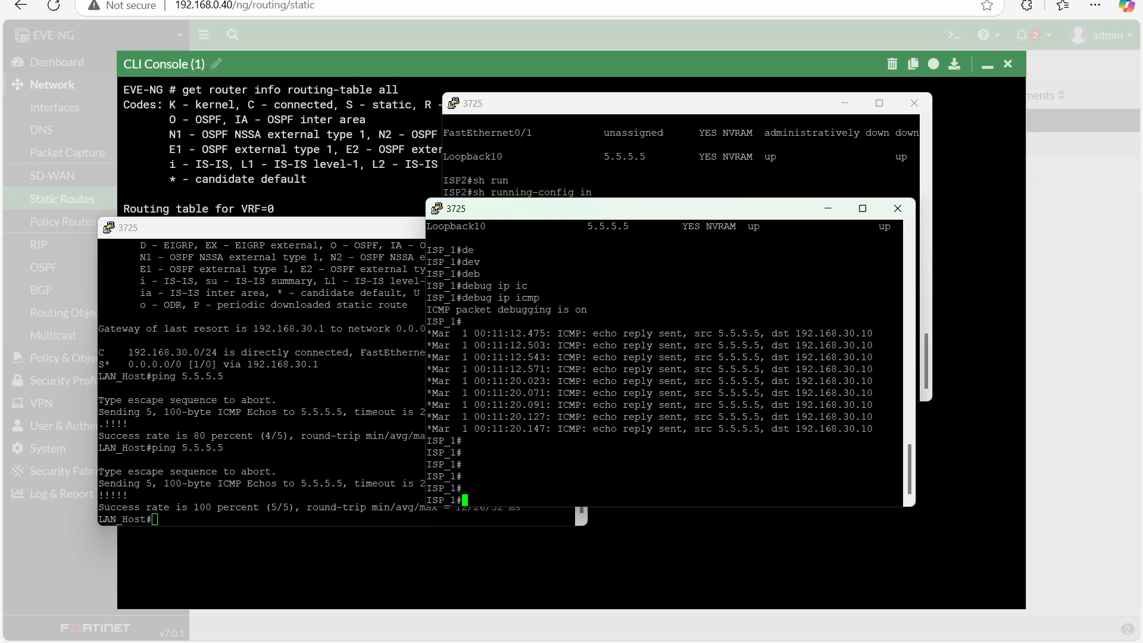
pyautogui.write('un')
pyautogui.press('Return')
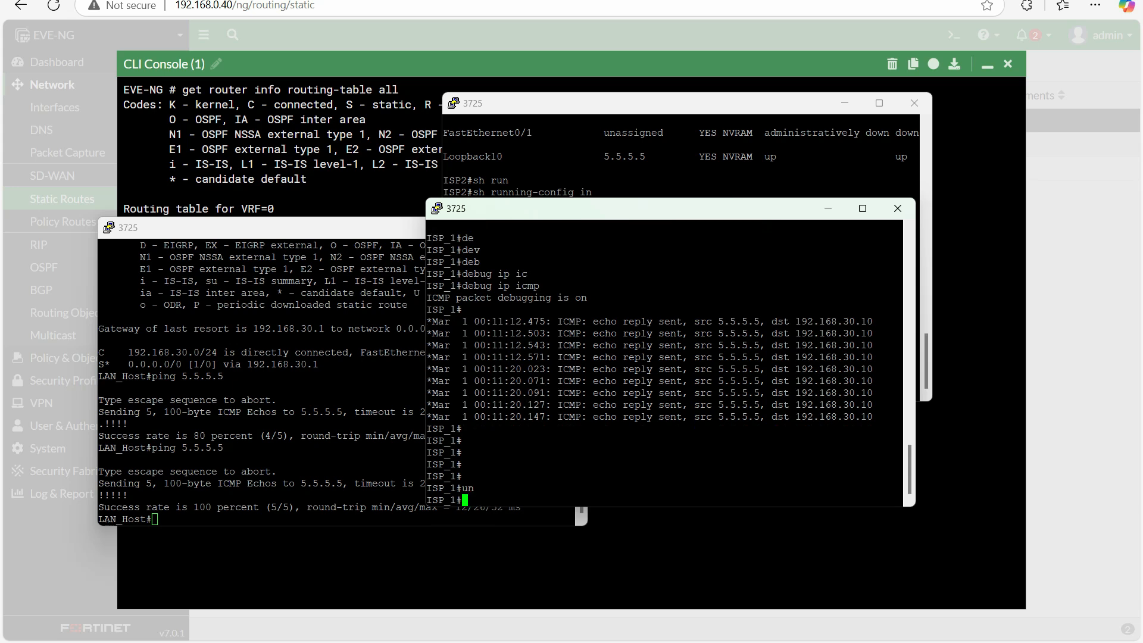
pyautogui.write('un all')
pyautogui.press('Return')
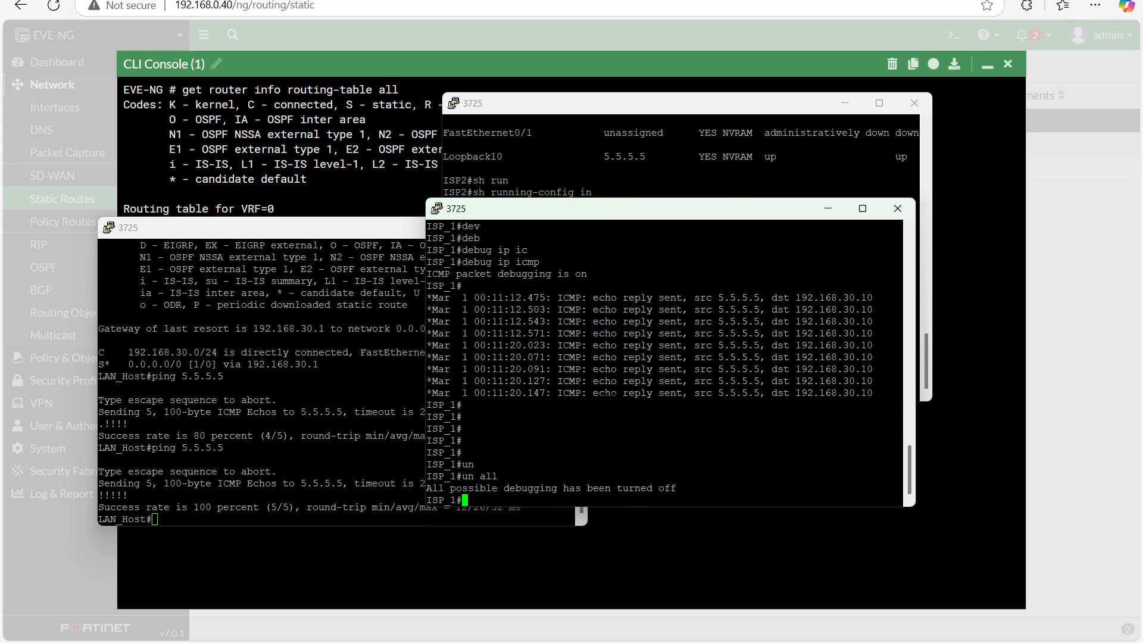
# Step: Bring the firewall's CLI console forward and highlight the default route via 1.1.1.2 on port2
pyautogui.click(353, 200)
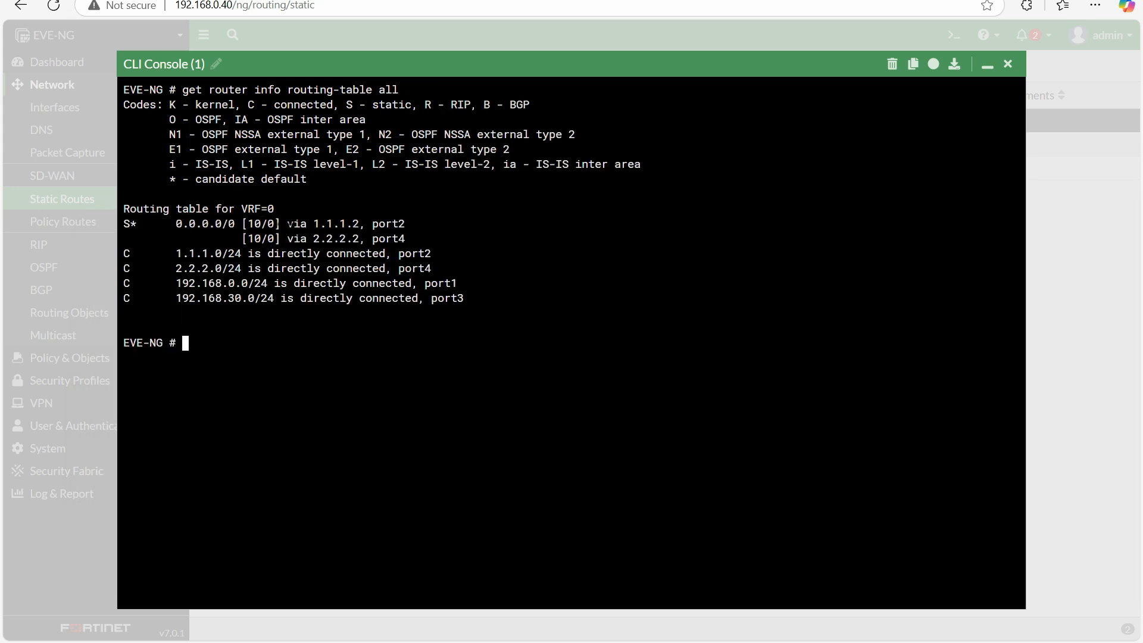
pyautogui.moveTo(169, 224); pyautogui.dragTo(399, 226)
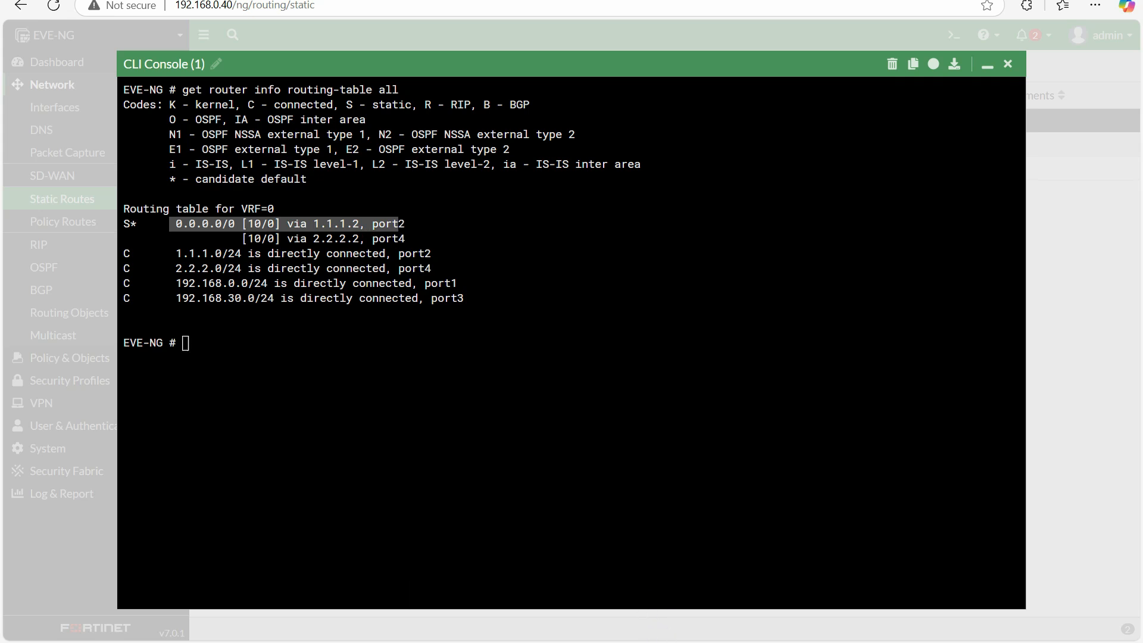
# Step: Return to the ISP_1 terminal, list its interfaces with sh ip int br, and copy the name FastEthernet0/0
pyautogui.click(637, 577)
pyautogui.click(832, 598)
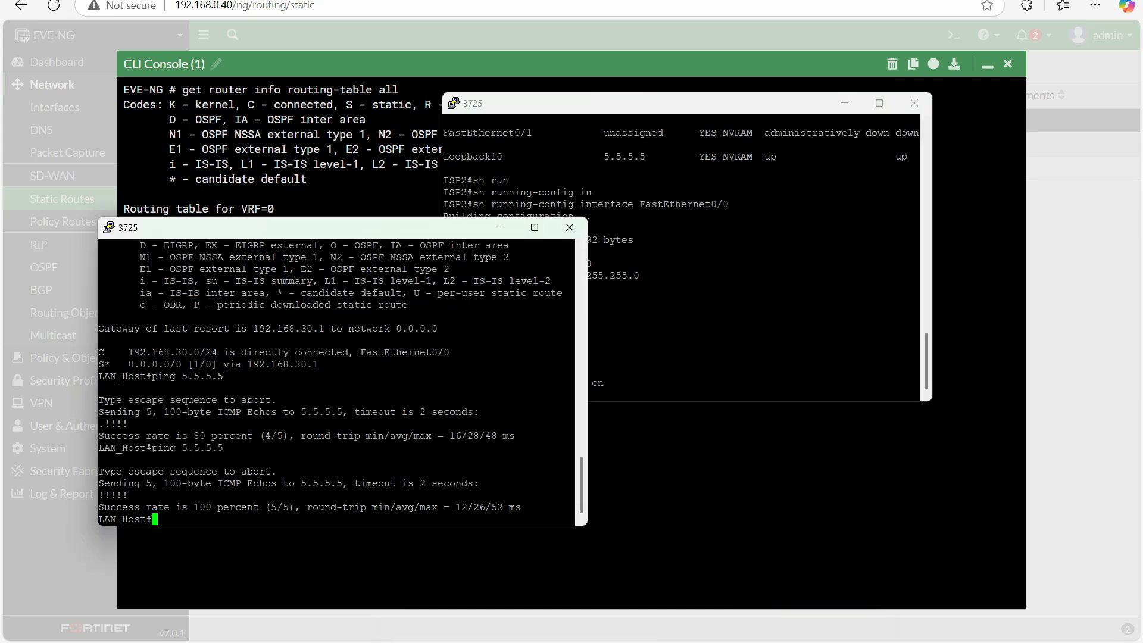
pyautogui.moveTo(550, 611)
pyautogui.click(485, 596)
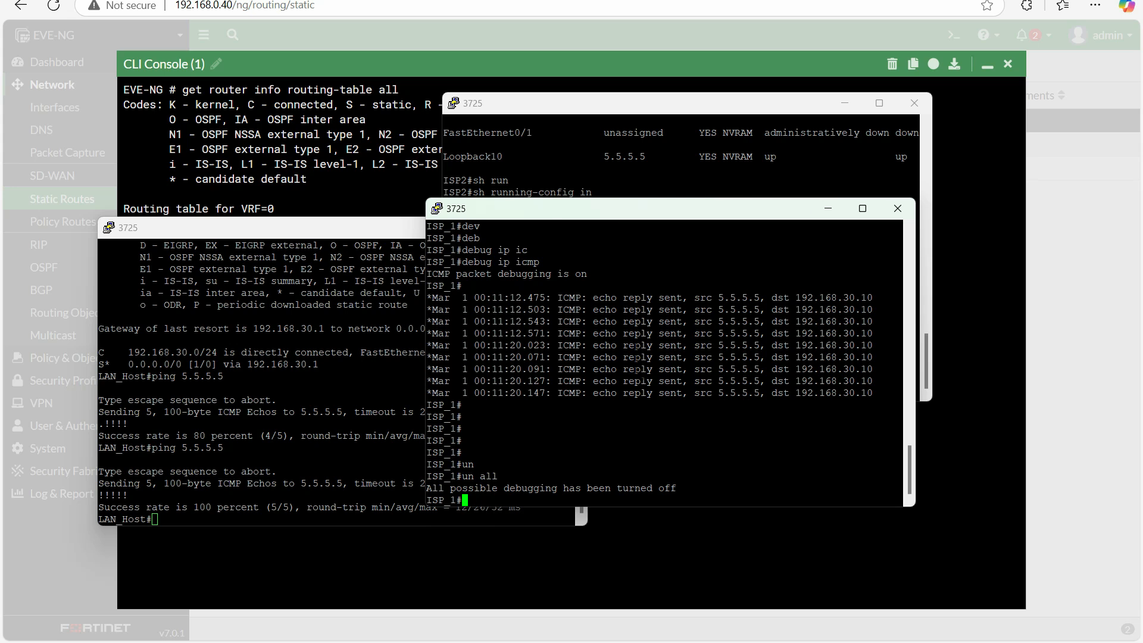
pyautogui.write('sh ip int br')
pyautogui.press('Return')
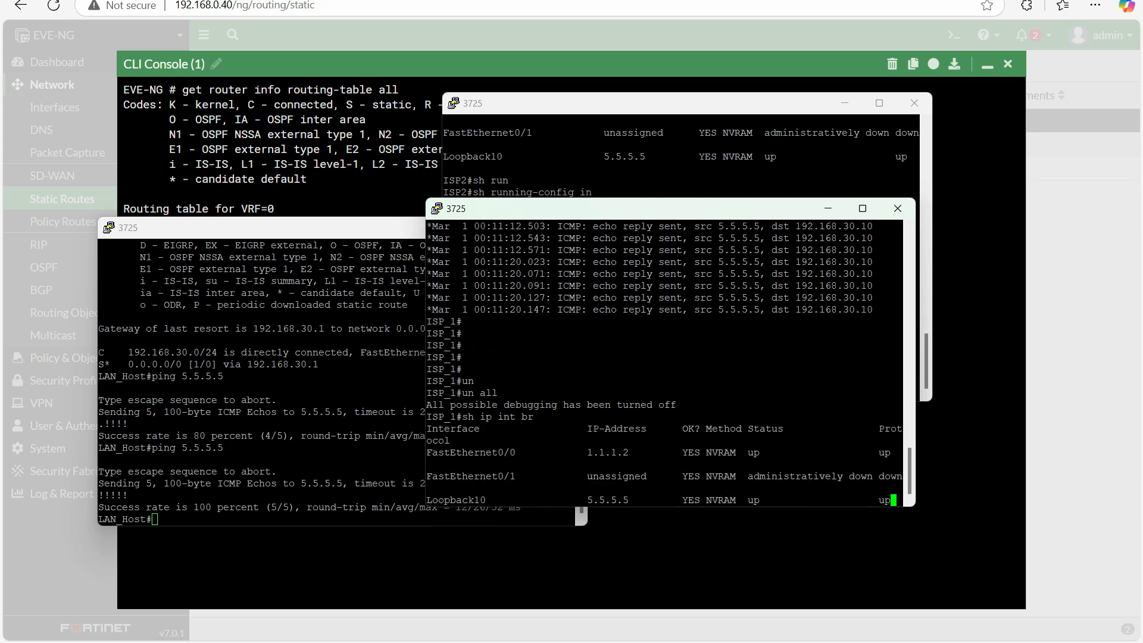
pyautogui.doubleClick(494, 429)
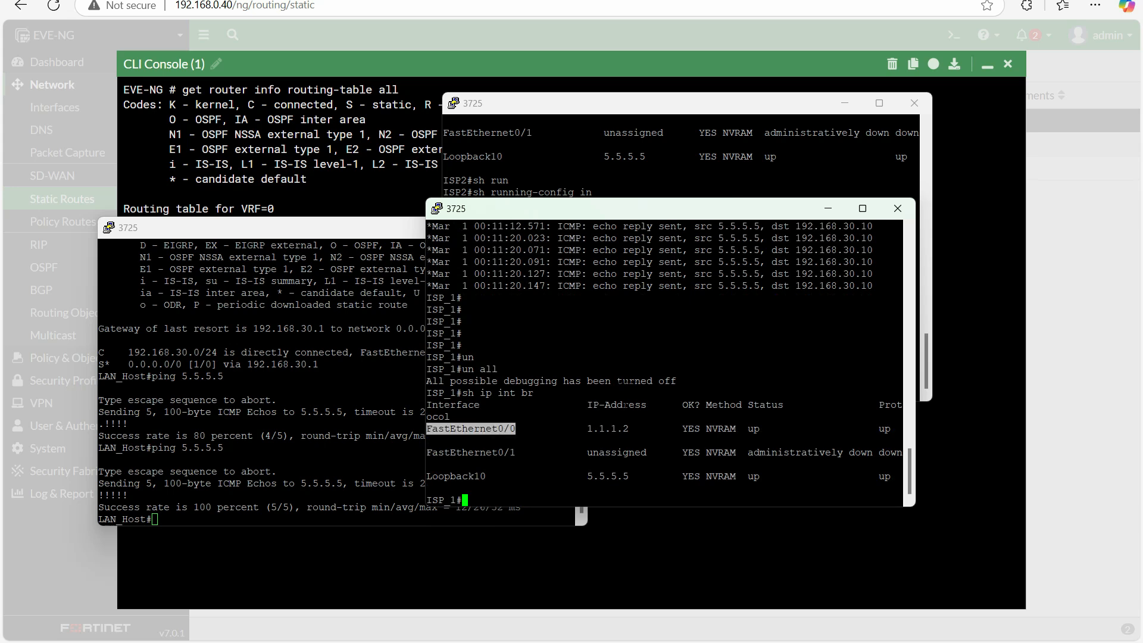
# Step: Enter configuration mode on ISP_1 and shut down interface FastEthernet0/0
pyautogui.write('config t')
pyautogui.press('Return')
pyautogui.write('in')
pyautogui.press('Tab')
pyautogui.write('terf')
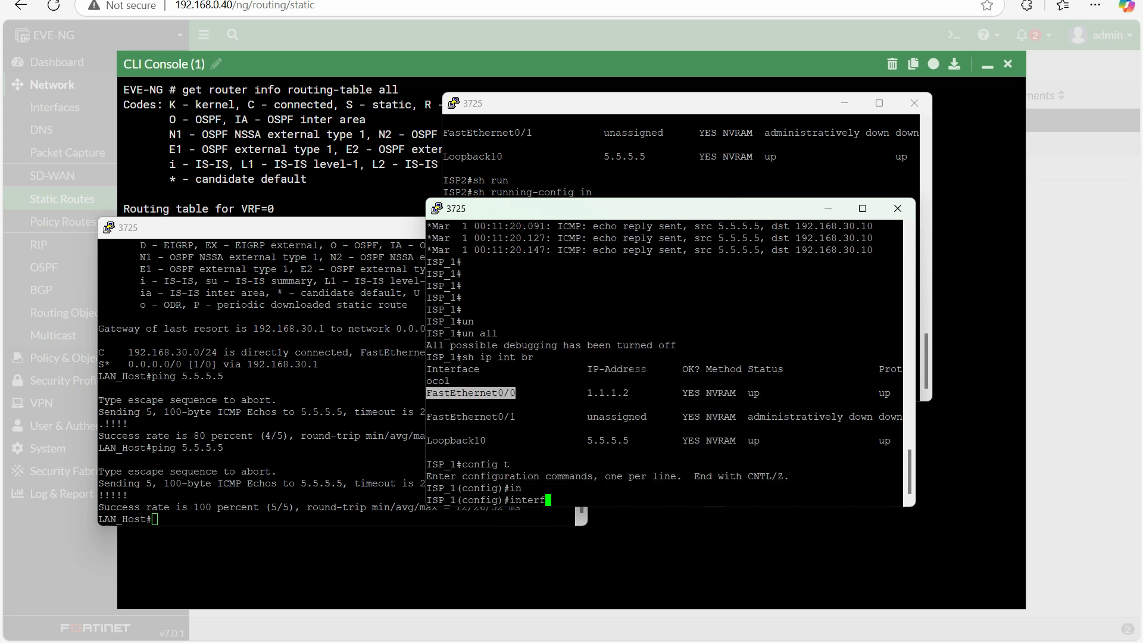
pyautogui.press('Tab')
pyautogui.write('FastEthernet0/0')
pyautogui.press('Return')
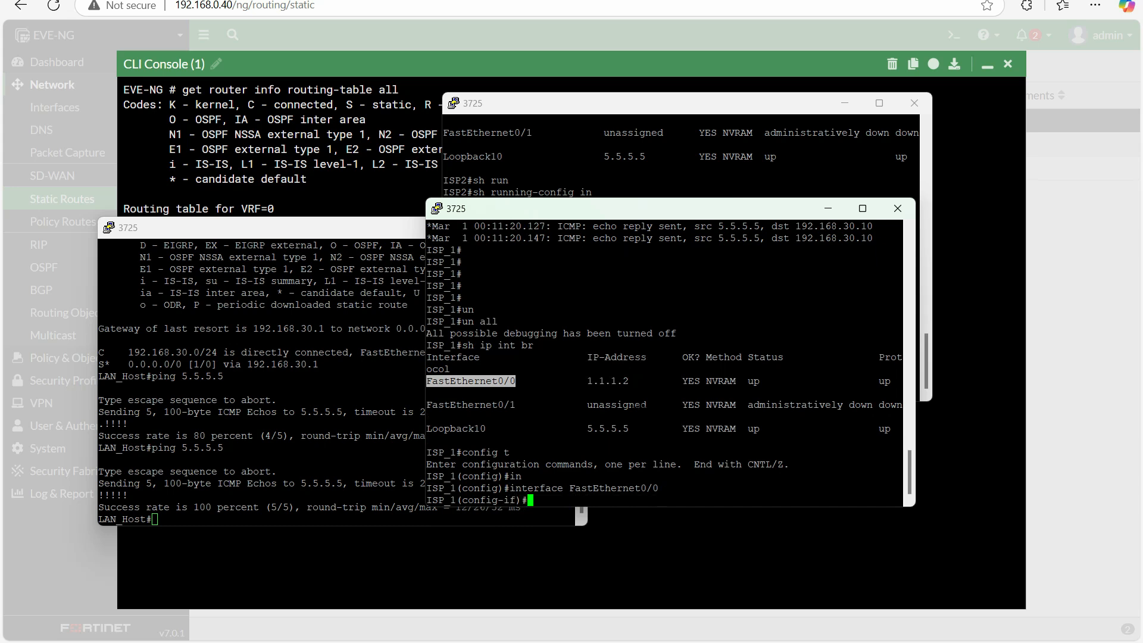
pyautogui.write('sh')
pyautogui.press('Return')
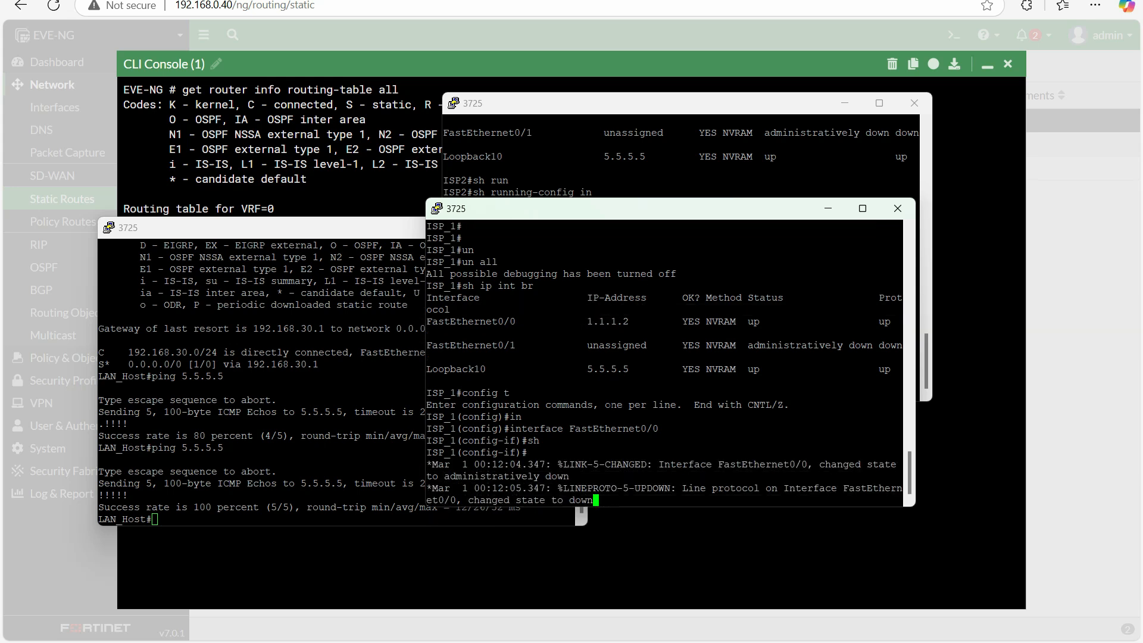
# Step: Rerun get router info routing-table all on the firewall and highlight the default route via 1.1.1.2 on port2
pyautogui.click(354, 159)
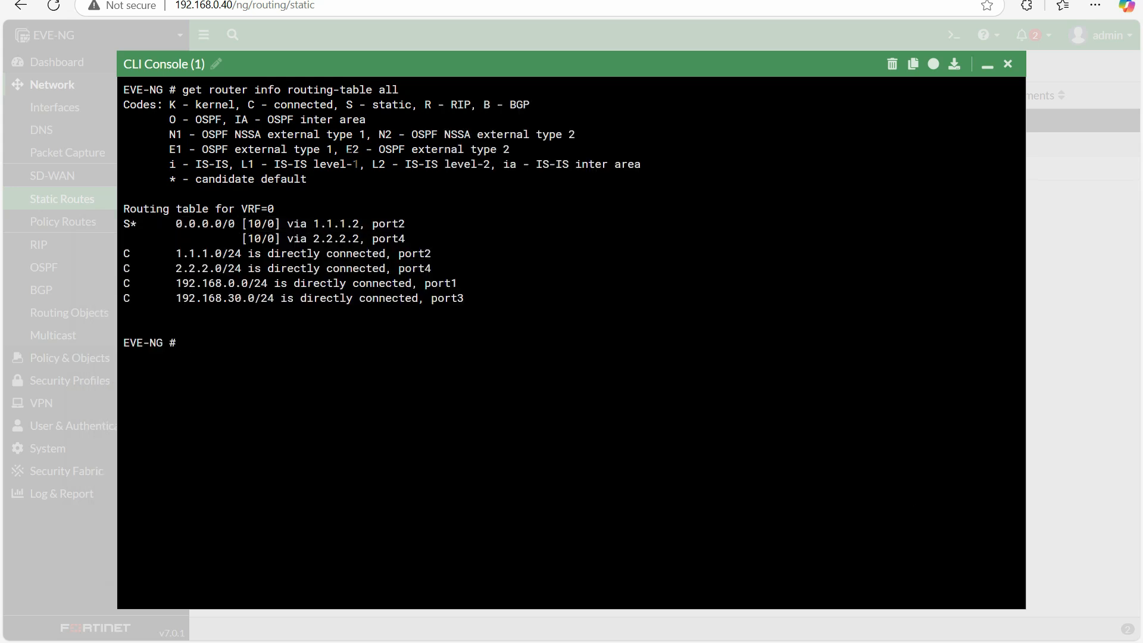
pyautogui.press('Up')
pyautogui.press('Return')
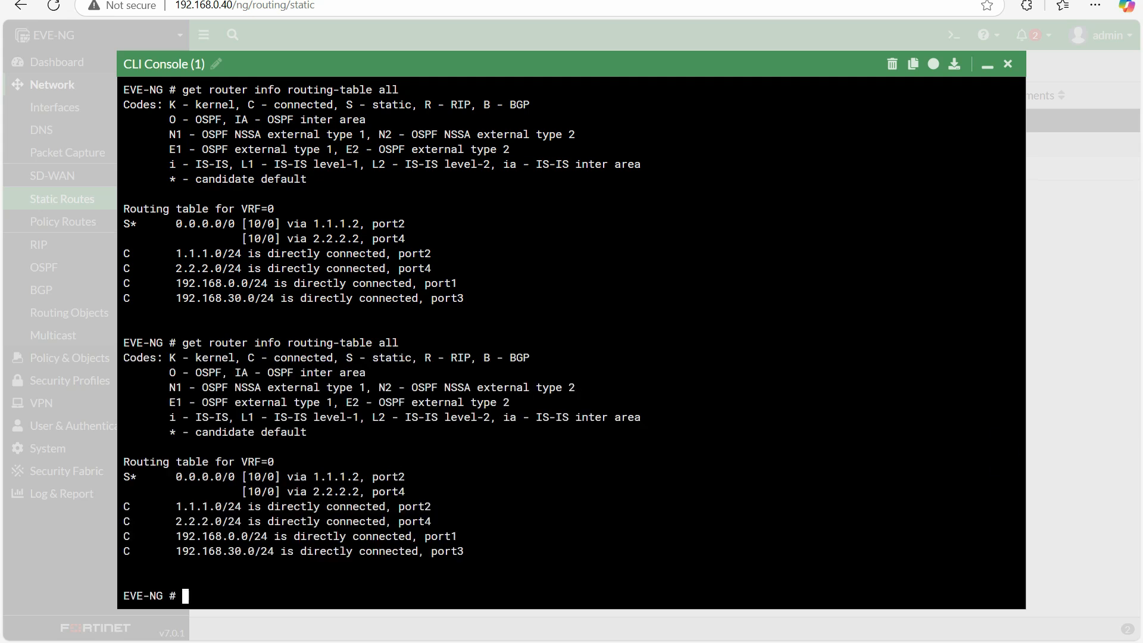
pyautogui.moveTo(411, 477); pyautogui.dragTo(228, 476)
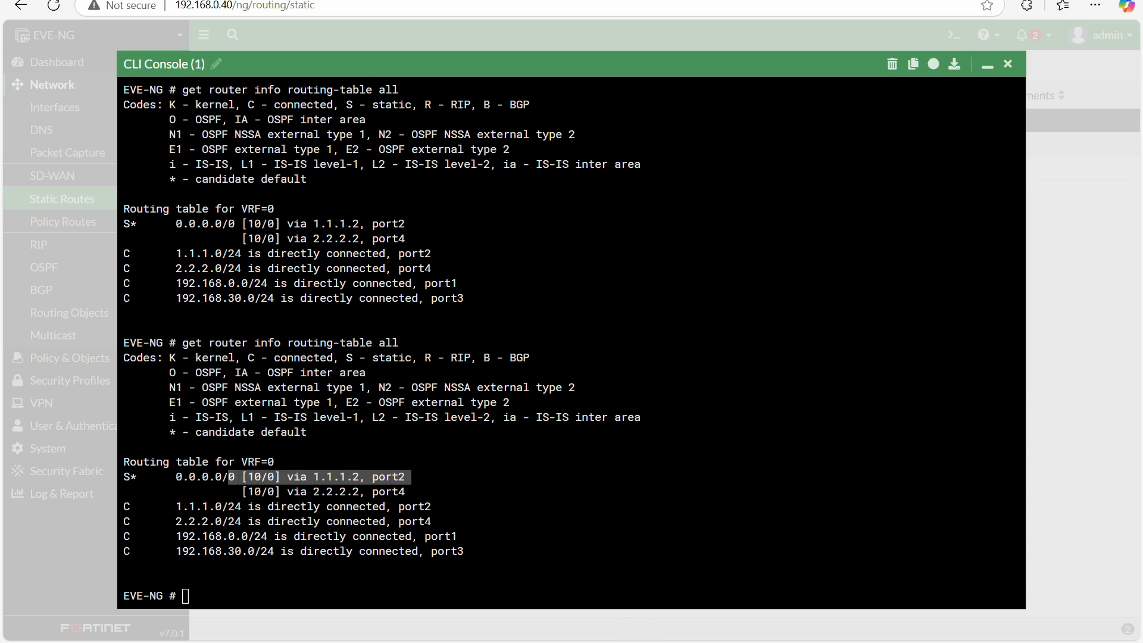
# Step: Bring the ISP_1, ISP2 and LAN_Host terminals over the firewall console and ping 5.5.5.5 from LAN_Host again
pyautogui.click(498, 590)
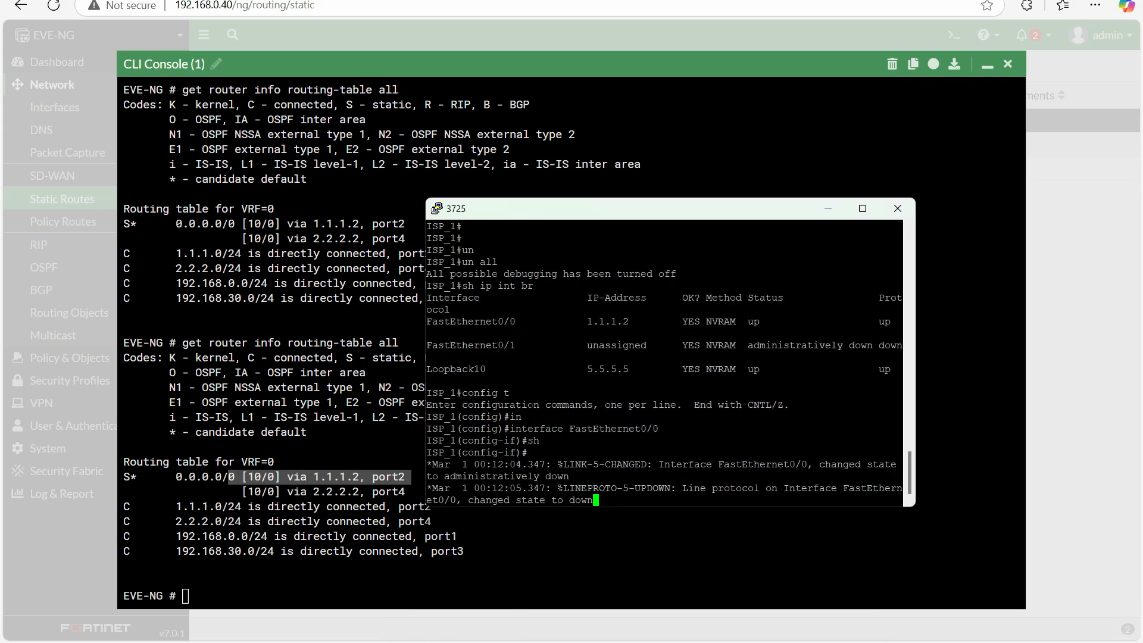
pyautogui.moveTo(649, 619)
pyautogui.click(638, 571)
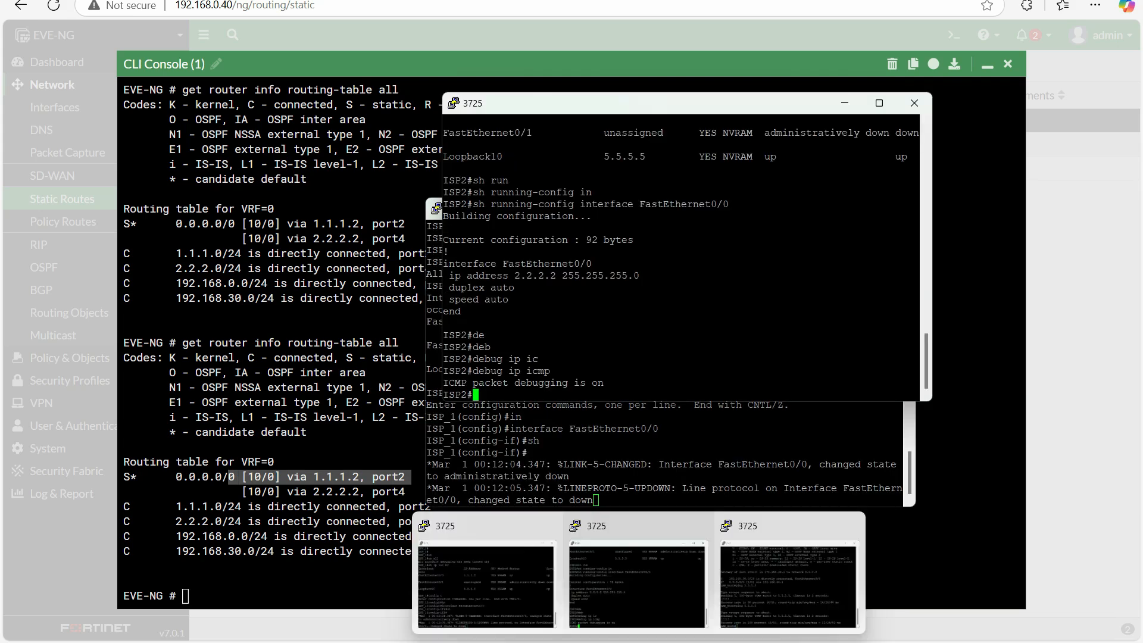
pyautogui.click(774, 593)
pyautogui.press('Up')
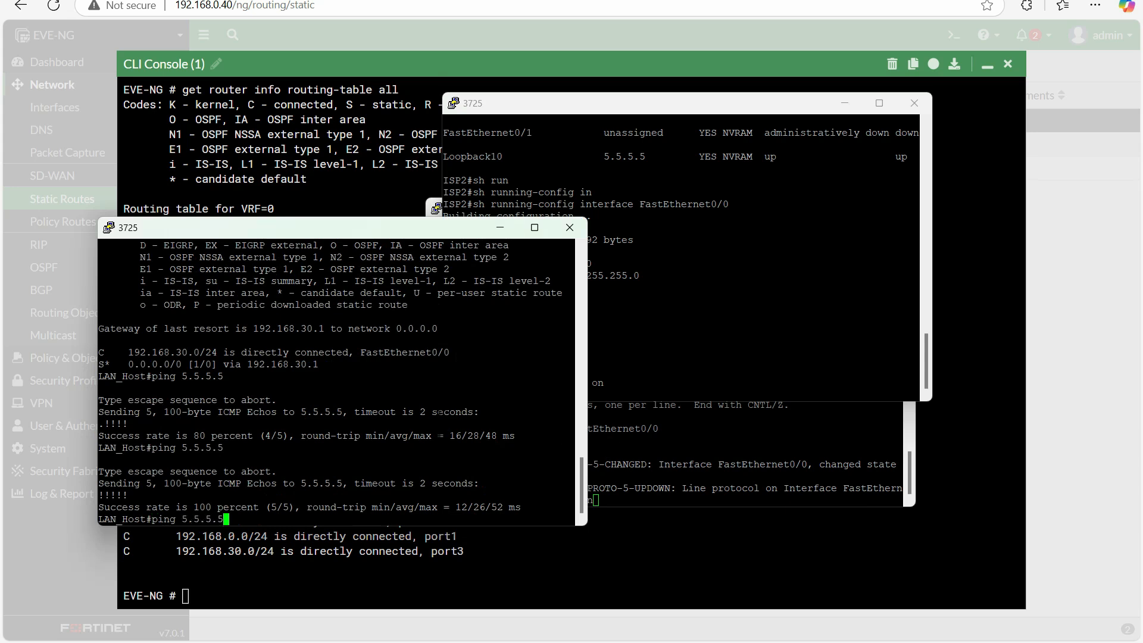
pyautogui.press('Return')
# Step: Examine the running LAN_Host ping alongside the ISP2 debug output and the ISP_1 interface messages
pyautogui.moveTo(107, 499); pyautogui.dragTo(459, 498)
pyautogui.click(464, 495)
pyautogui.moveTo(785, 300); pyautogui.dragTo(786, 293)
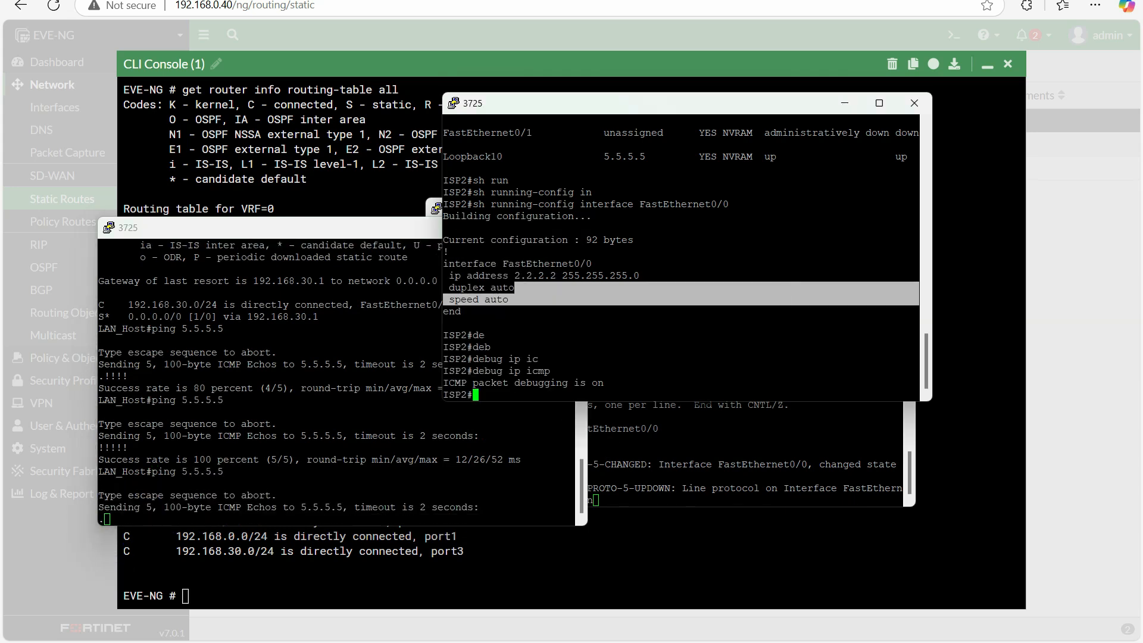
pyautogui.click(708, 447)
pyautogui.click(648, 191)
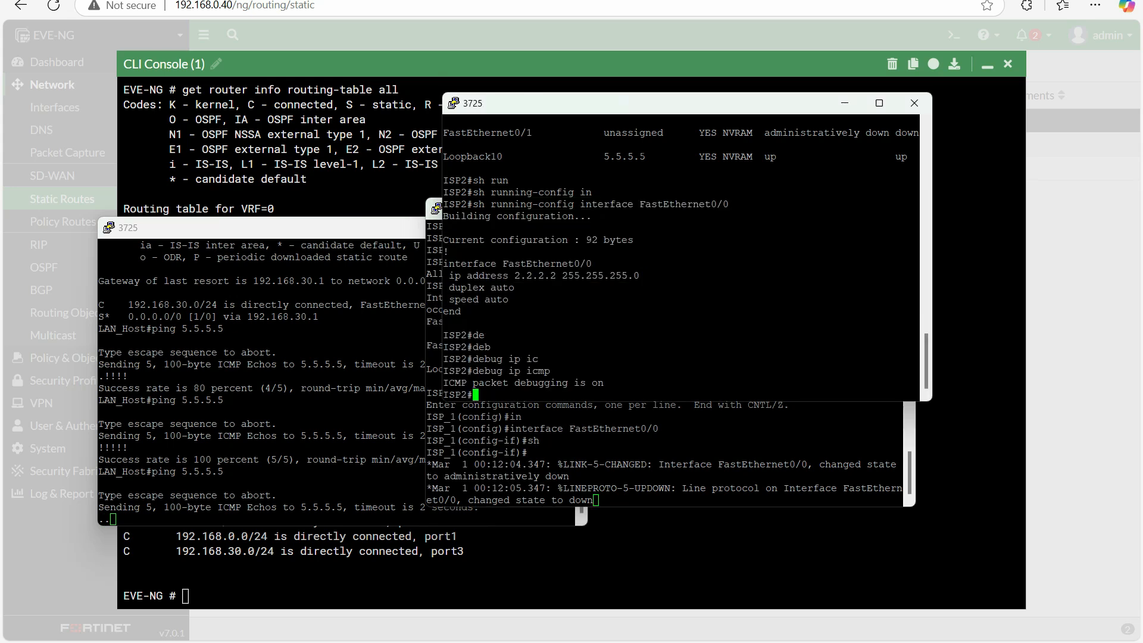
pyautogui.click(644, 463)
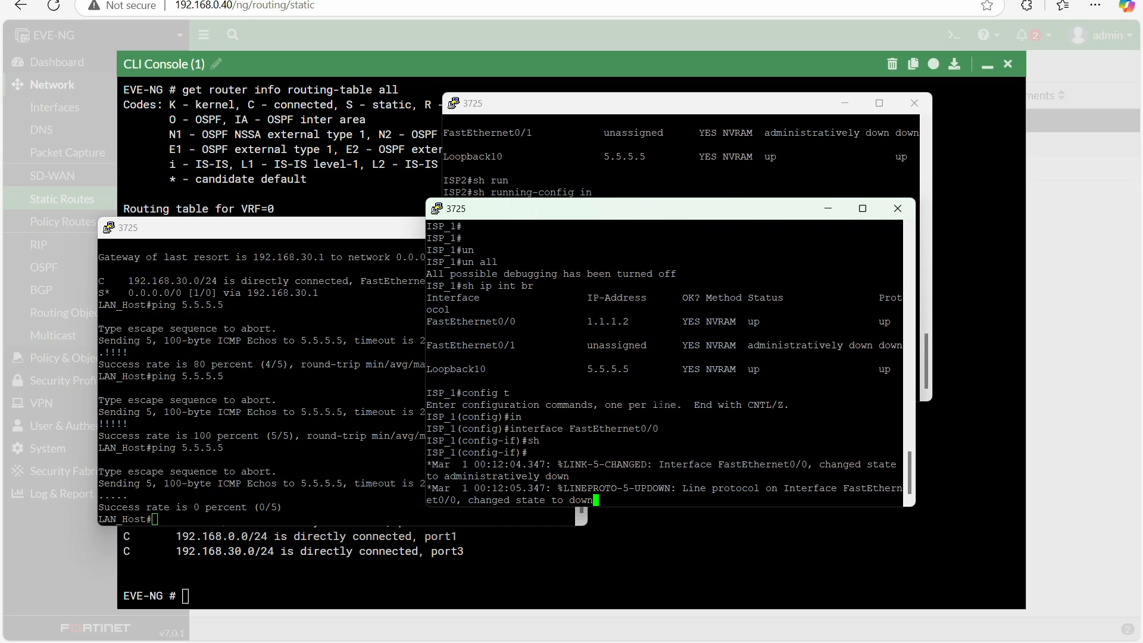
# Step: Bring interface FastEthernet0/0 on ISP_1 back up with no sh
pyautogui.press('Return')
pyautogui.press('Return')
pyautogui.write('no sh')
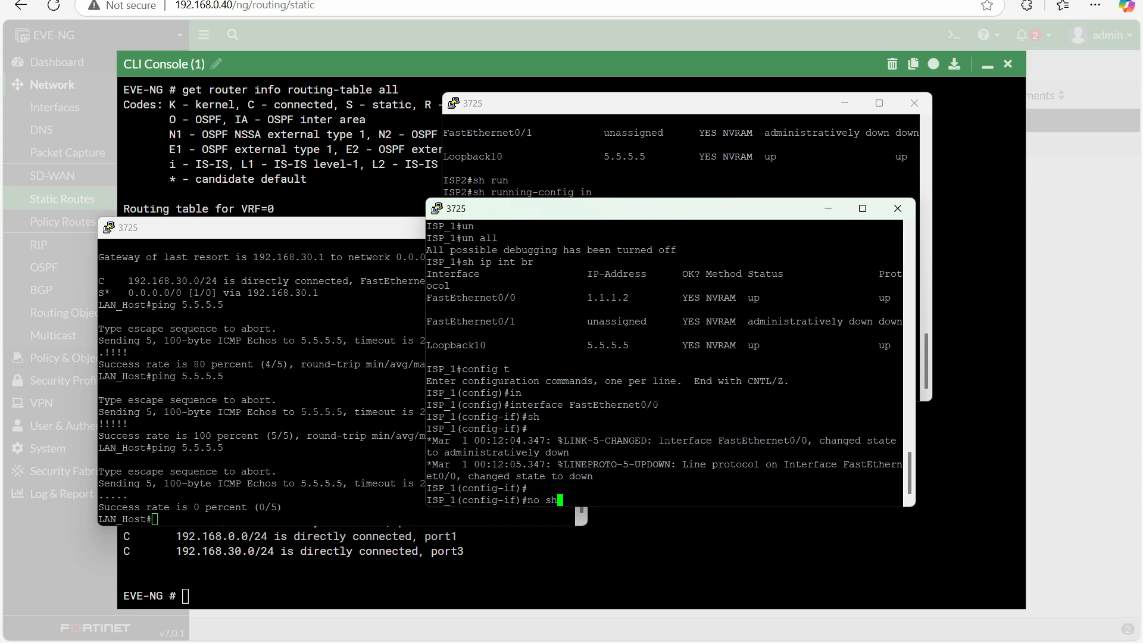
pyautogui.press('Return')
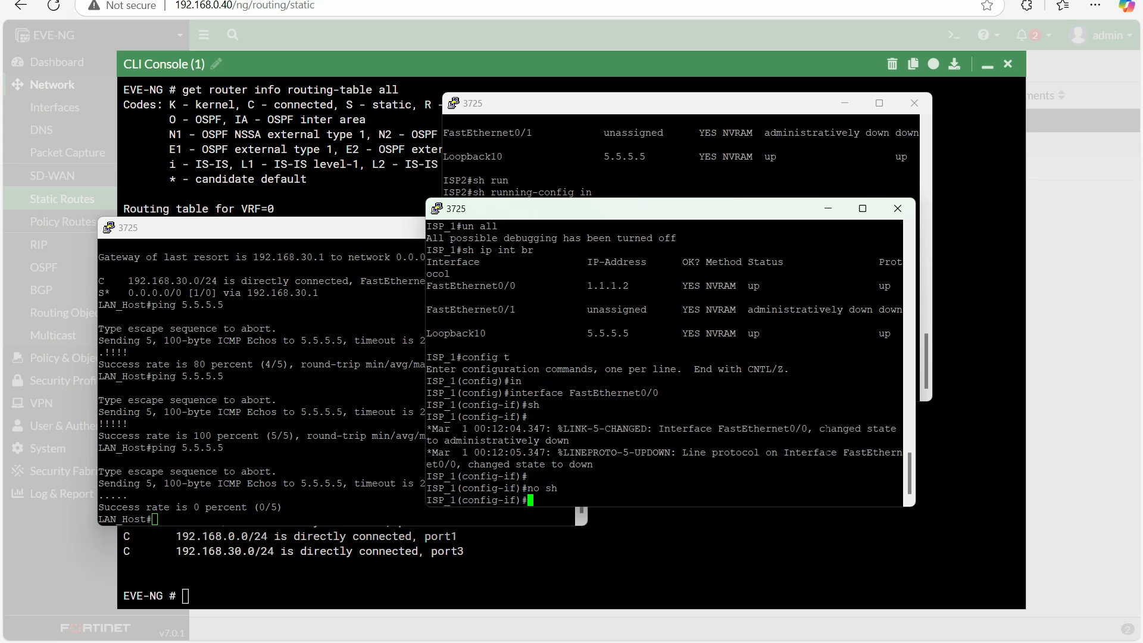
# Step: Ping 5.5.5.5 again from the LAN_Host terminal
pyautogui.click(290, 412)
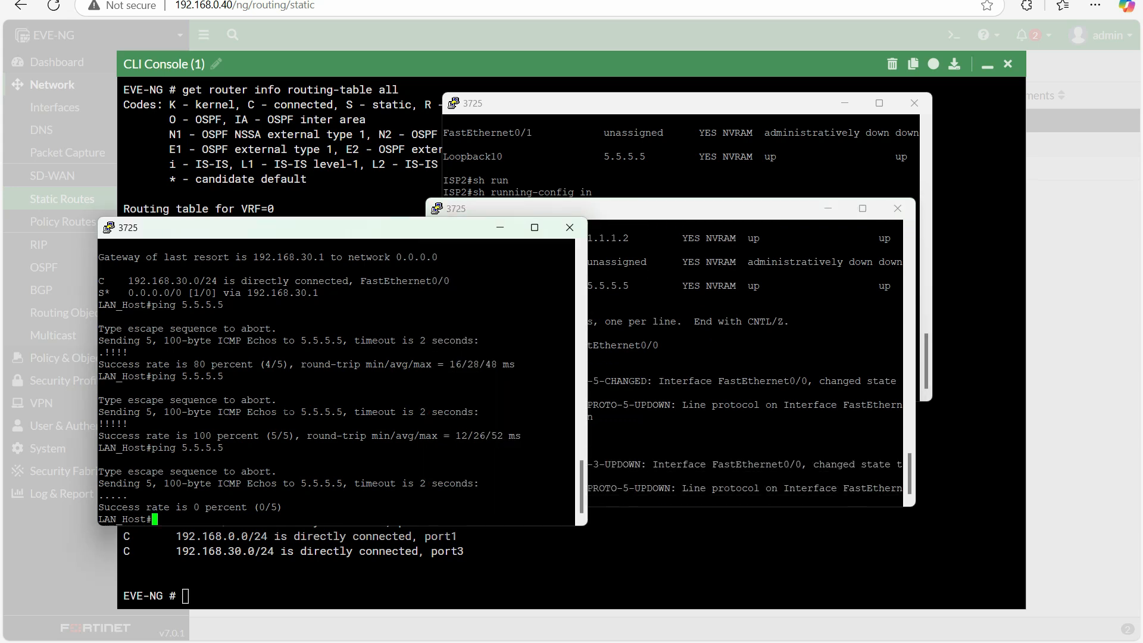
pyautogui.press('Up')
pyautogui.press('Return')
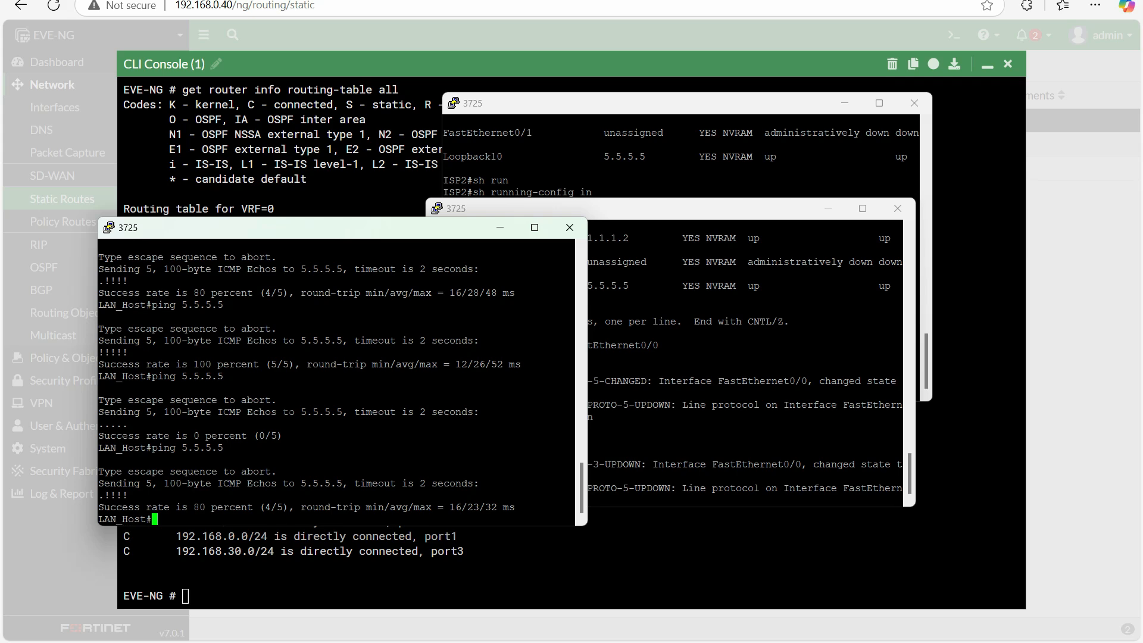
# Step: On the firewall console, enter config system link-monitor and create entry 1
pyautogui.click(287, 135)
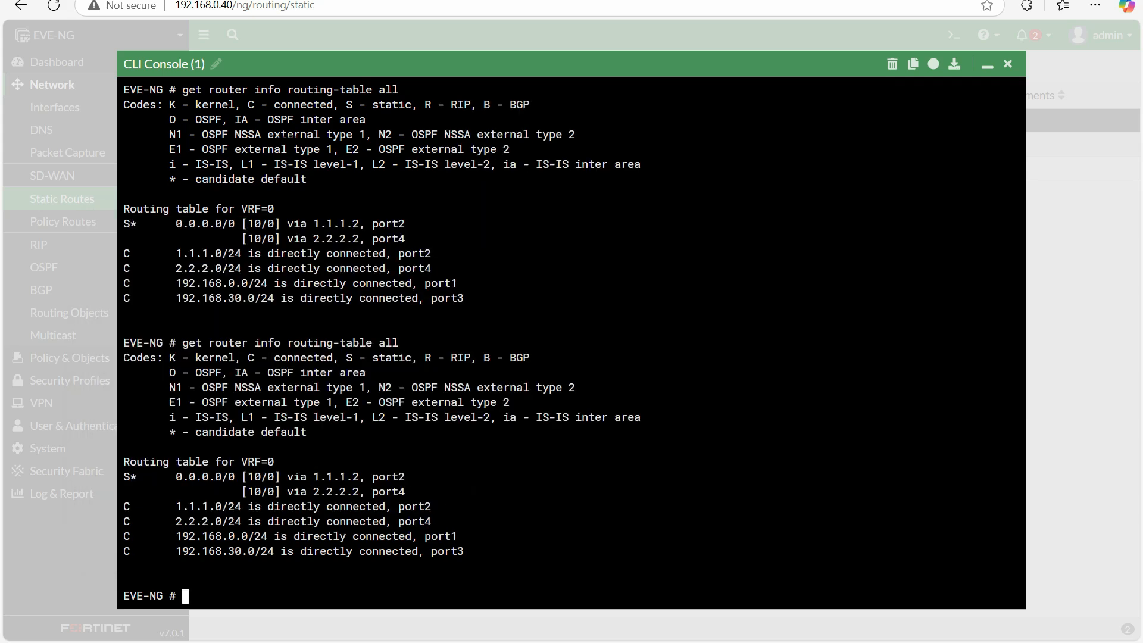
pyautogui.write('conf')
pyautogui.write('ig lin')
pyautogui.write('k')
pyautogui.press('BackSpace')
pyautogui.press('BackSpace')
pyautogui.press('BackSpace')
pyautogui.press('BackSpace')
pyautogui.press('BackSpace')
pyautogui.write('system link-monitor')
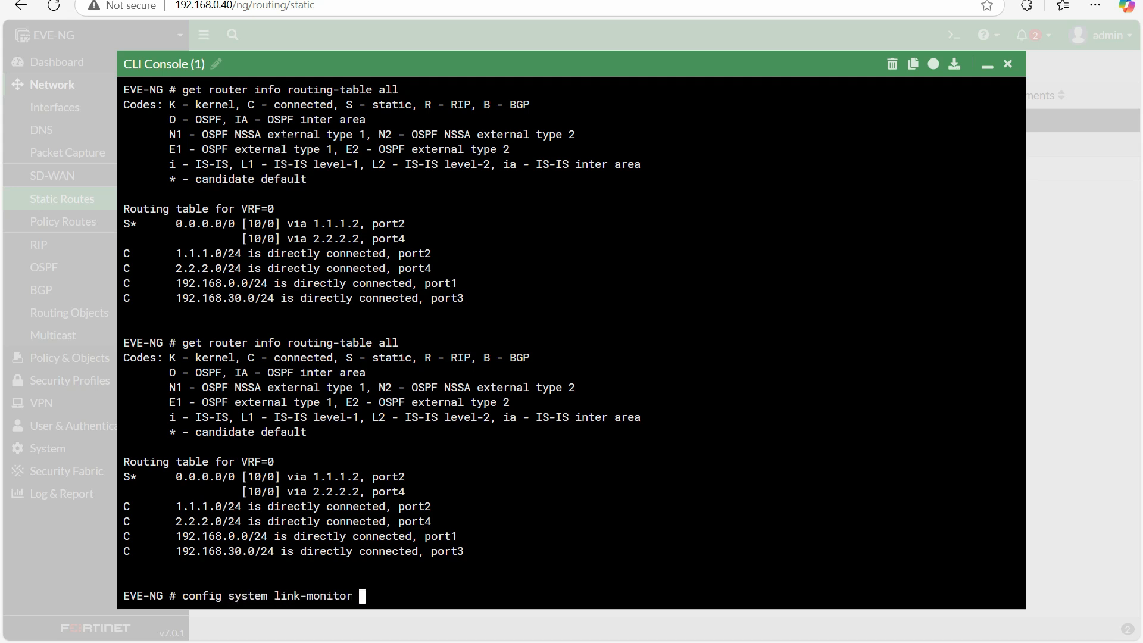
pyautogui.press('Return')
pyautogui.write('edit 1')
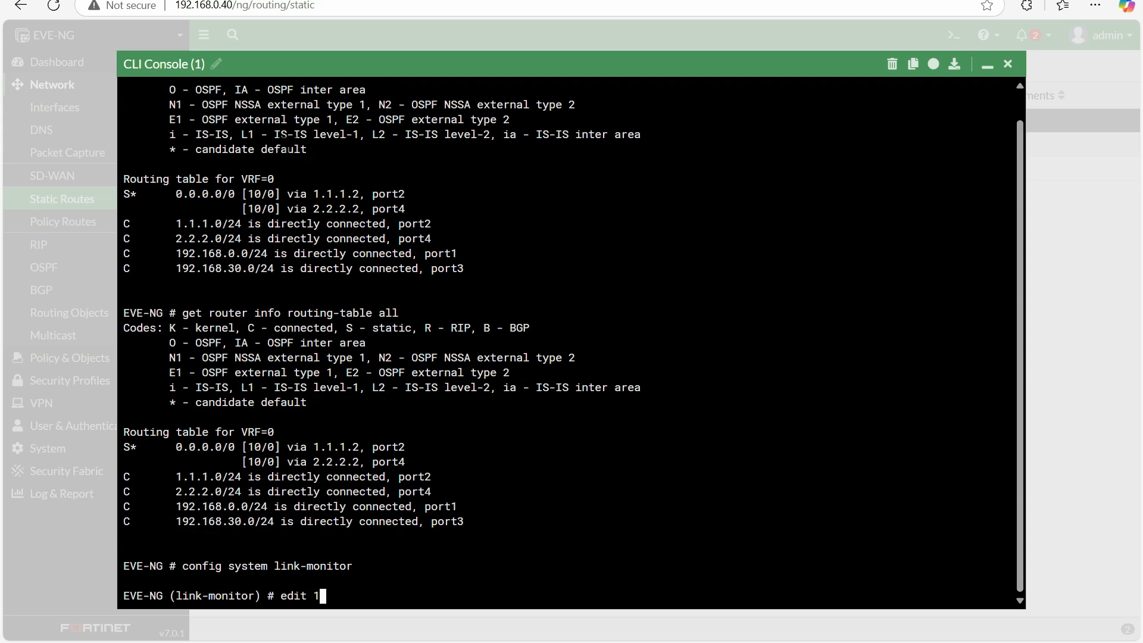
pyautogui.press('Return')
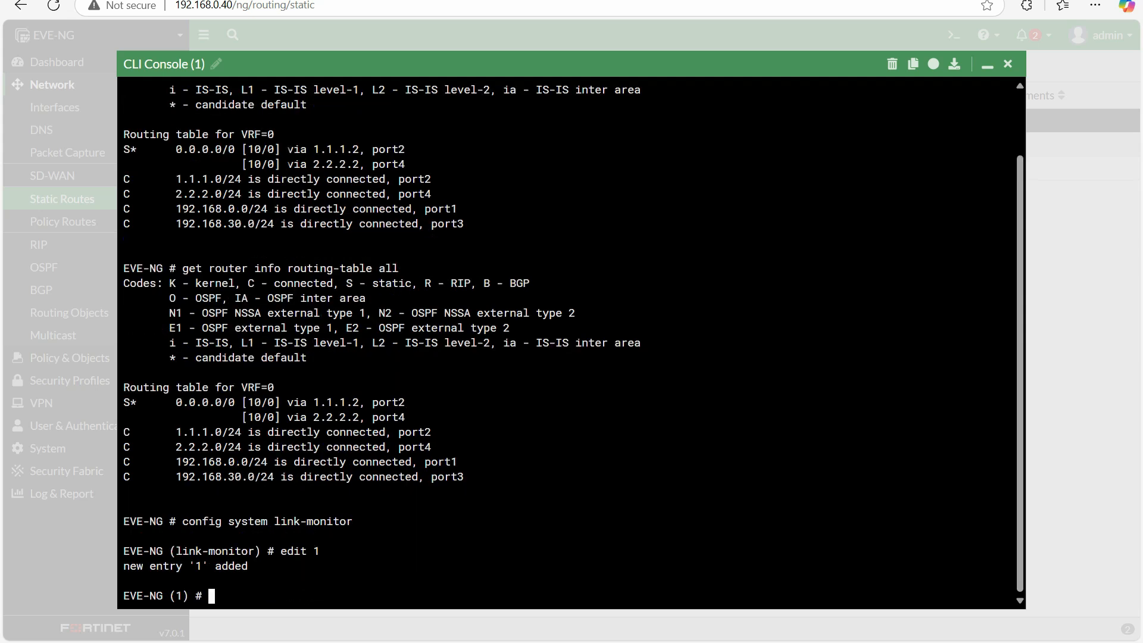
# Step: Set the link monitor entry's source interface (srcintf) to port2
pyautogui.write('sr')
pyautogui.press('BackSpace')
pyautogui.press('BackSpace')
pyautogui.write('set sr')
pyautogui.press('Tab')
pyautogui.write('port1')
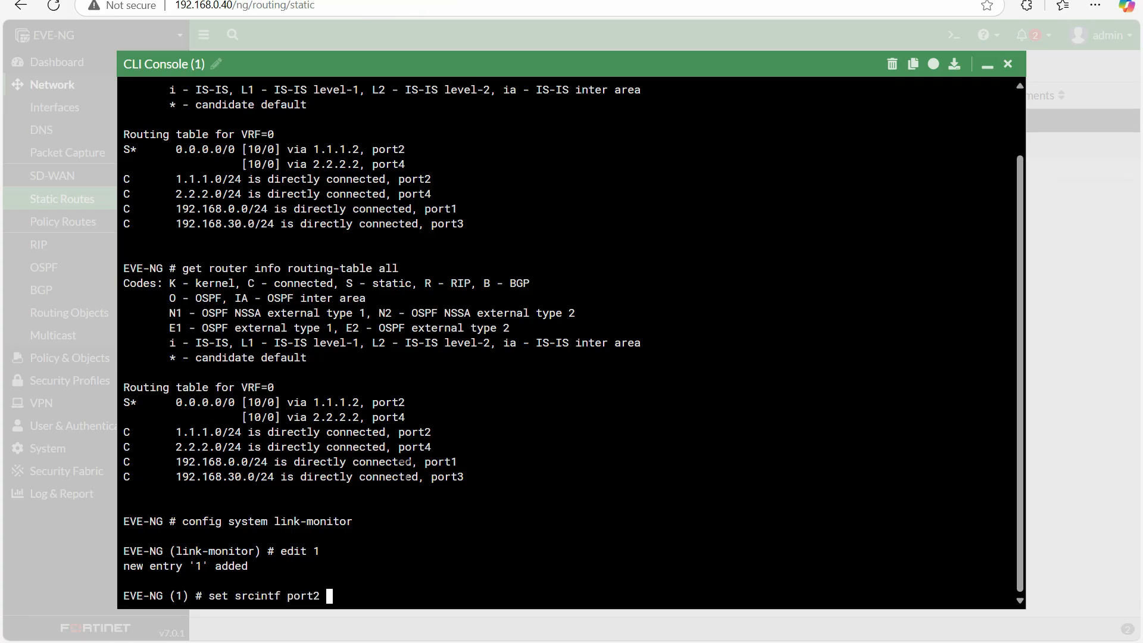
pyautogui.press('Return')
# Step: Set the link monitor's source-ip to 1.1.1.1, checking the address on the lab topology, and its server to 1.1.1.2
pyautogui.write('set s')
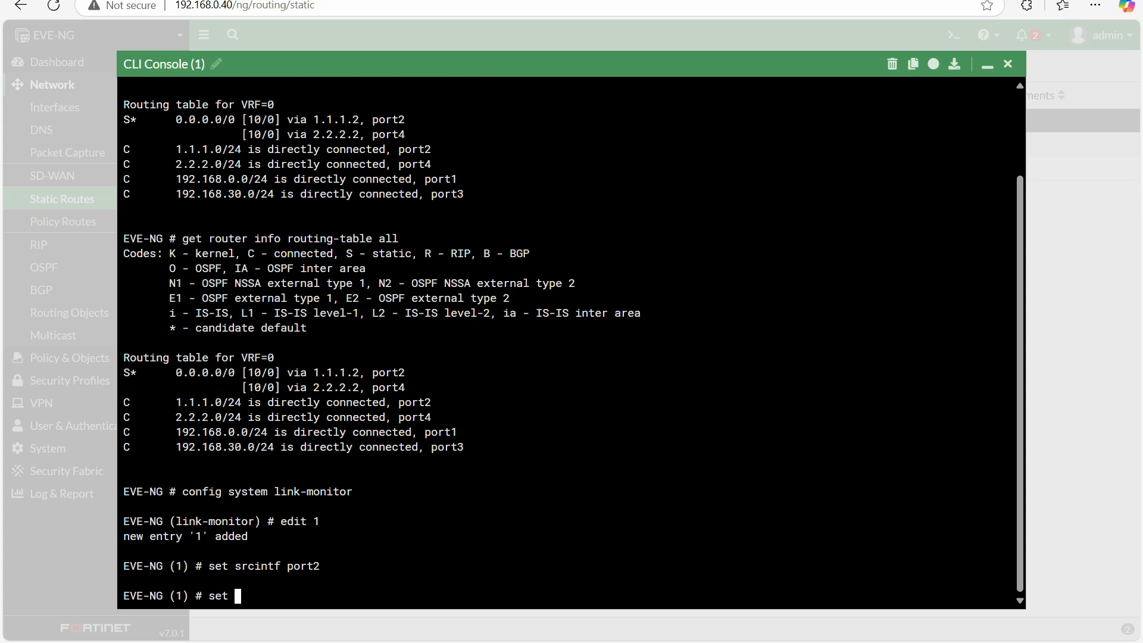
pyautogui.press('Tab')
pyautogui.press('Tab')
pyautogui.press('Tab')
pyautogui.press('Tab')
pyautogui.click(155, 1)
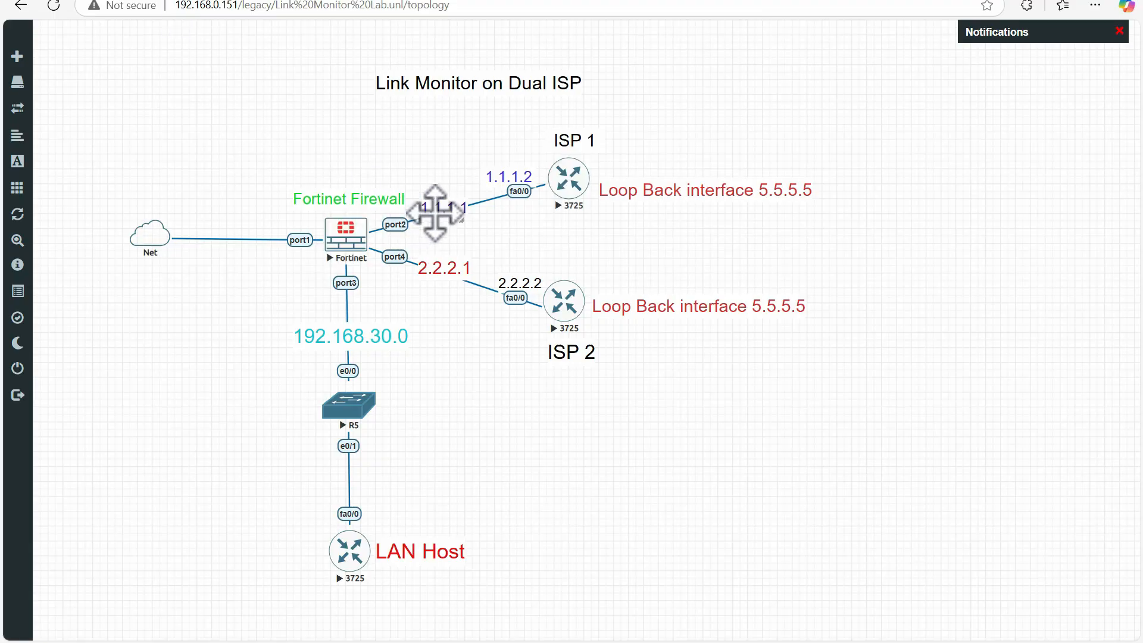
pyautogui.click(363, 1)
pyautogui.write('1.1.1.1')
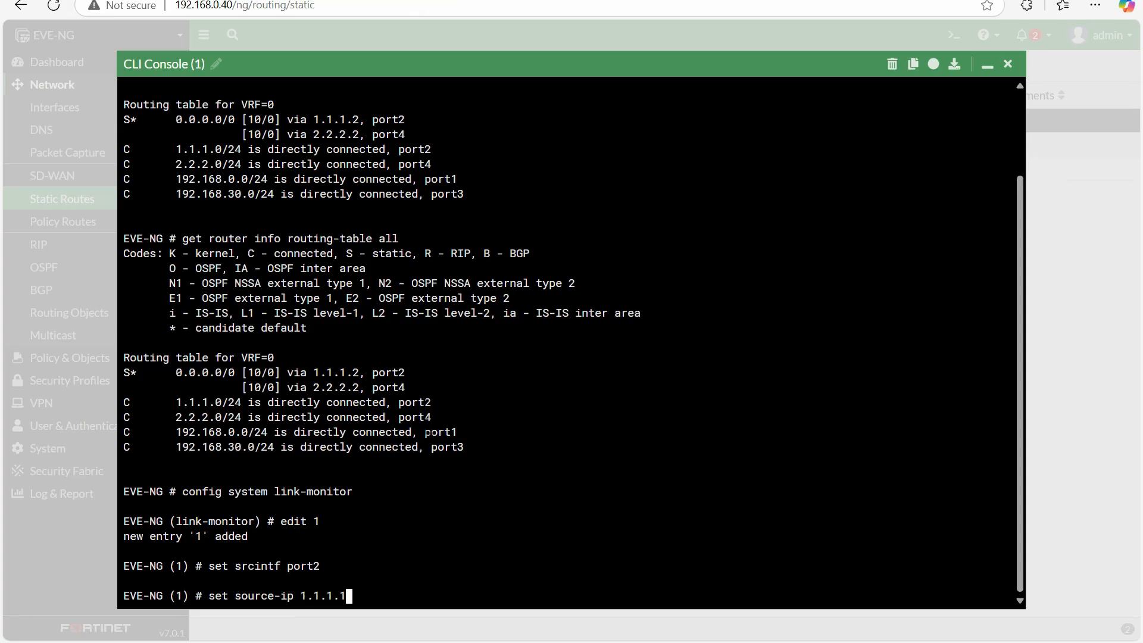
pyautogui.press('Return')
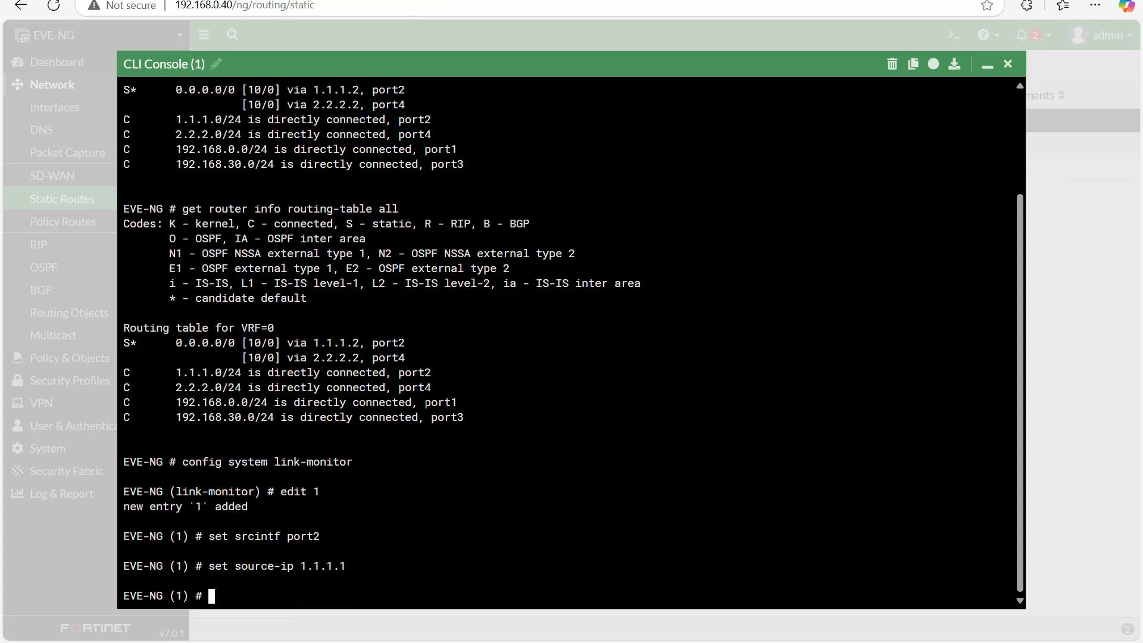
pyautogui.write('set server')
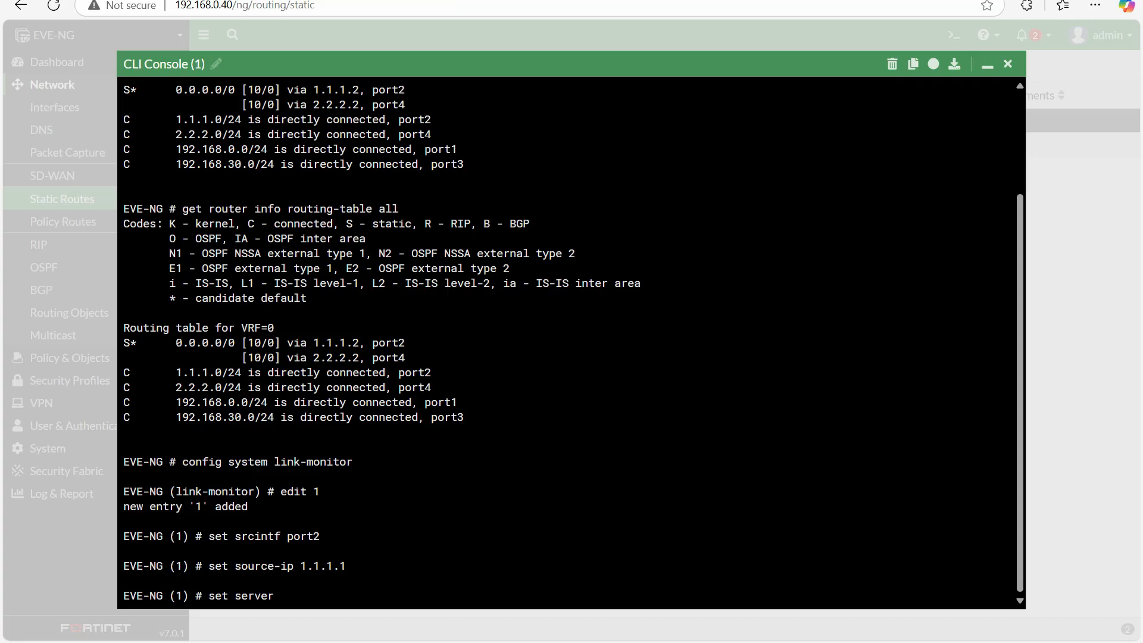
pyautogui.write('1.1.1.2')
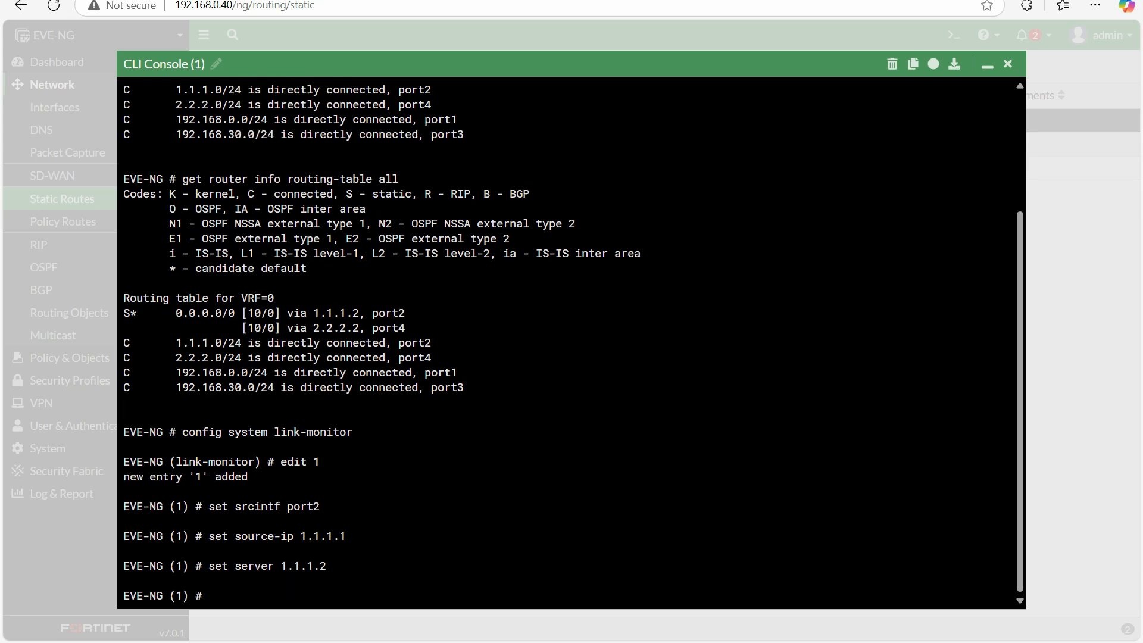
# Step: List the link monitor entry's full settings with get and review its address mode, source interface, server, protocol and source IP
pyautogui.write('get')
pyautogui.press('Return')
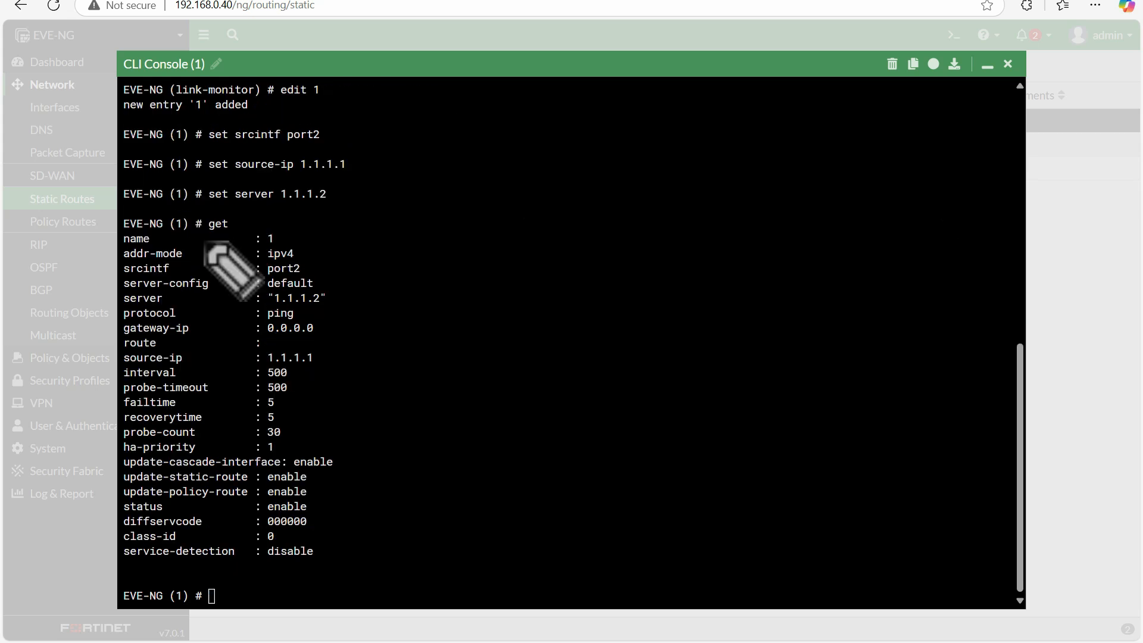
pyautogui.moveTo(304, 246); pyautogui.dragTo(338, 234)
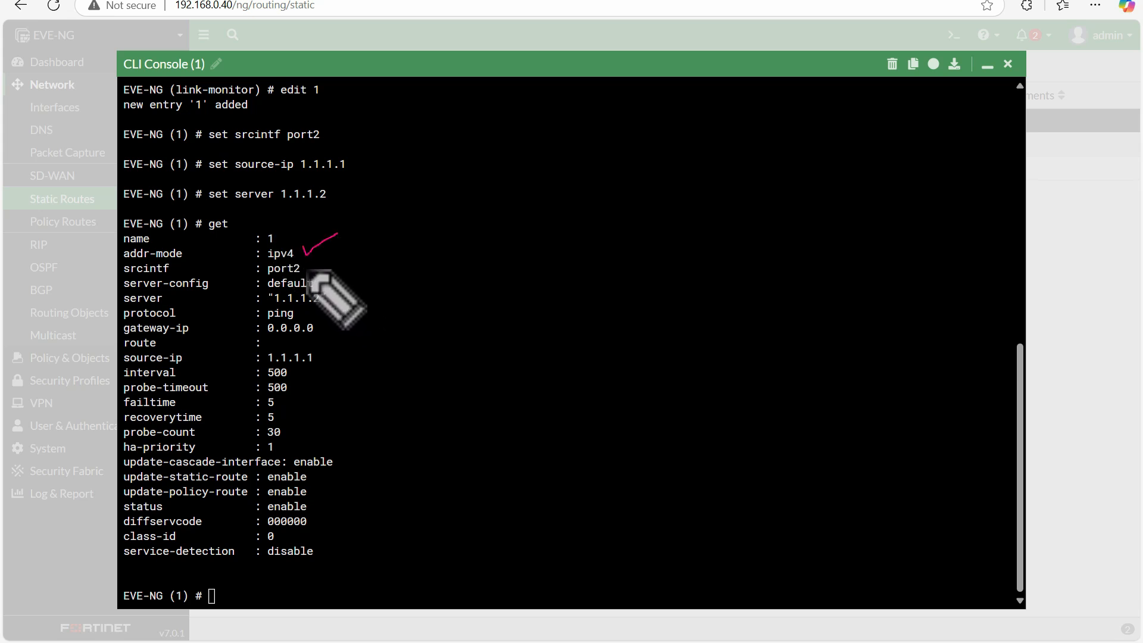
pyautogui.moveTo(303, 261)
pyautogui.mouseDown()
pyautogui.moveTo(334, 251)
pyautogui.moveTo(315, 297)
pyautogui.mouseUp()
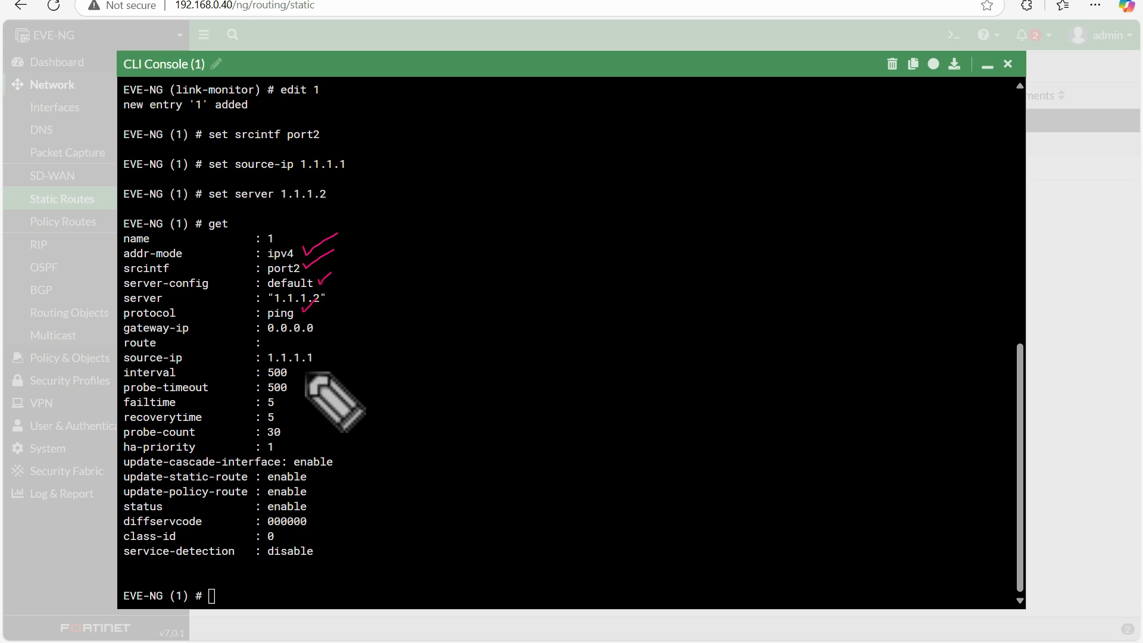
pyautogui.moveTo(319, 352)
pyautogui.mouseDown()
pyautogui.moveTo(338, 342)
pyautogui.moveTo(304, 361)
pyautogui.mouseUp()
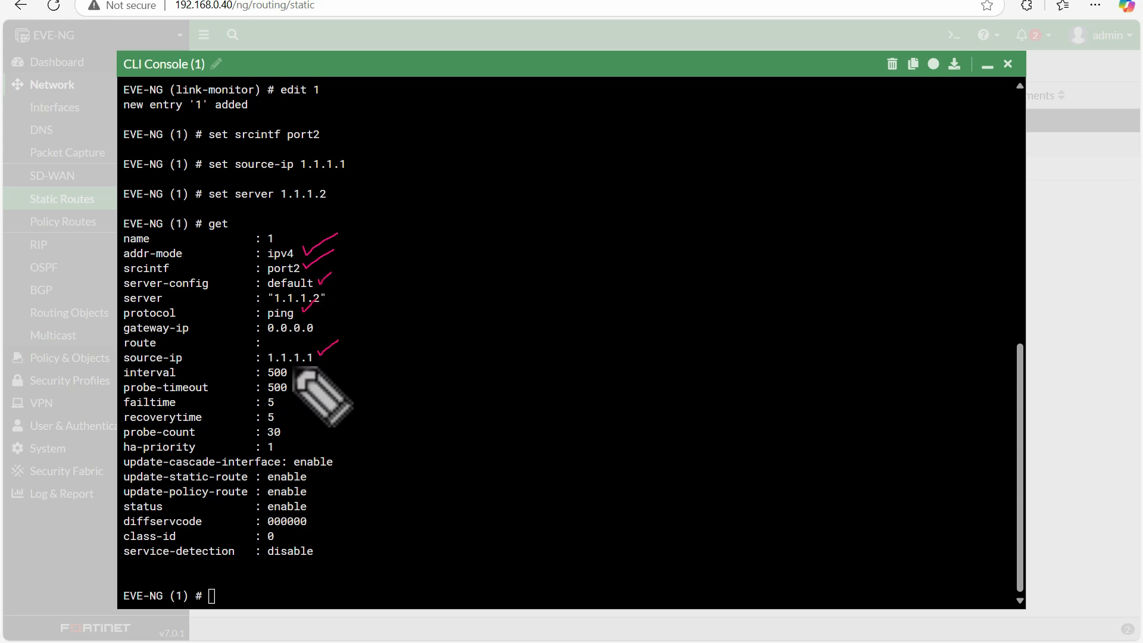
pyautogui.moveTo(339, 218)
pyautogui.mouseDown()
pyautogui.moveTo(342, 539)
pyautogui.moveTo(348, 529)
pyautogui.mouseUp()
pyautogui.moveTo(231, 224)
pyautogui.mouseDown()
pyautogui.moveTo(203, 207)
pyautogui.moveTo(236, 214)
pyautogui.mouseUp()
pyautogui.moveTo(336, 82); pyautogui.dragTo(315, 127)
pyautogui.press('Escape')
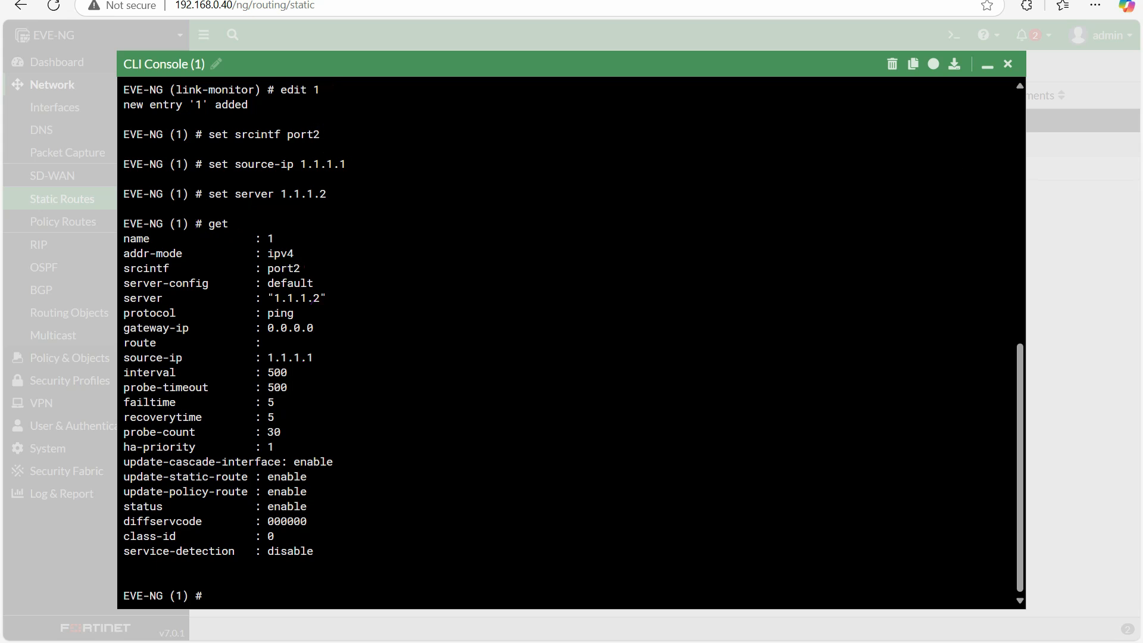
# Step: Show the configuration of link monitor entry 1 and save it with end
pyautogui.write('show')
pyautogui.press('Return')
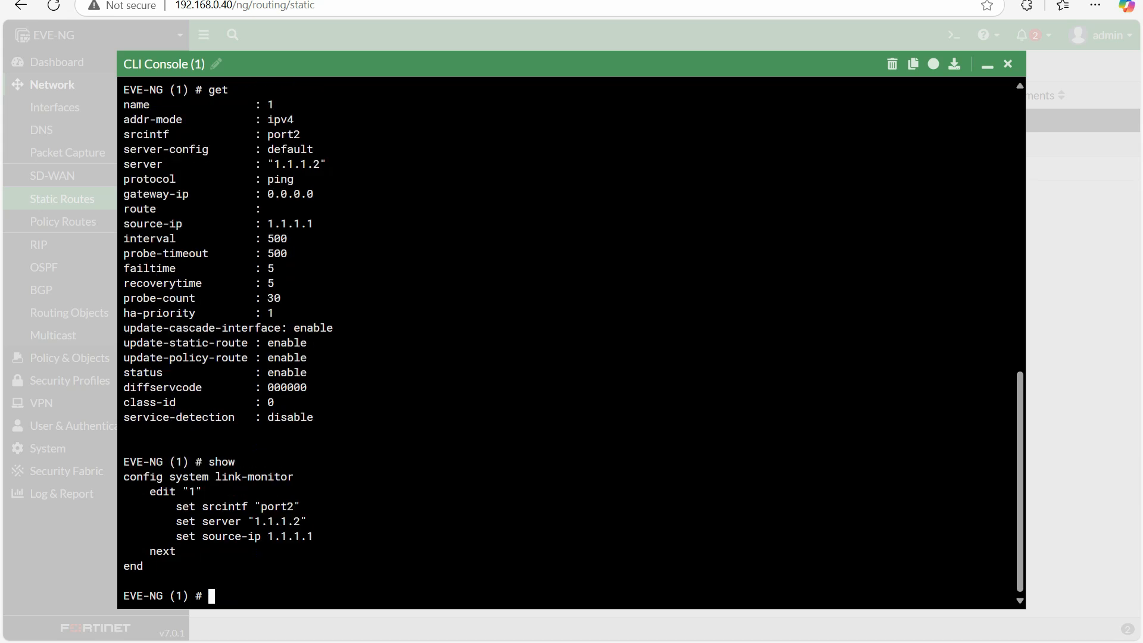
pyautogui.write('end')
pyautogui.press('Return')
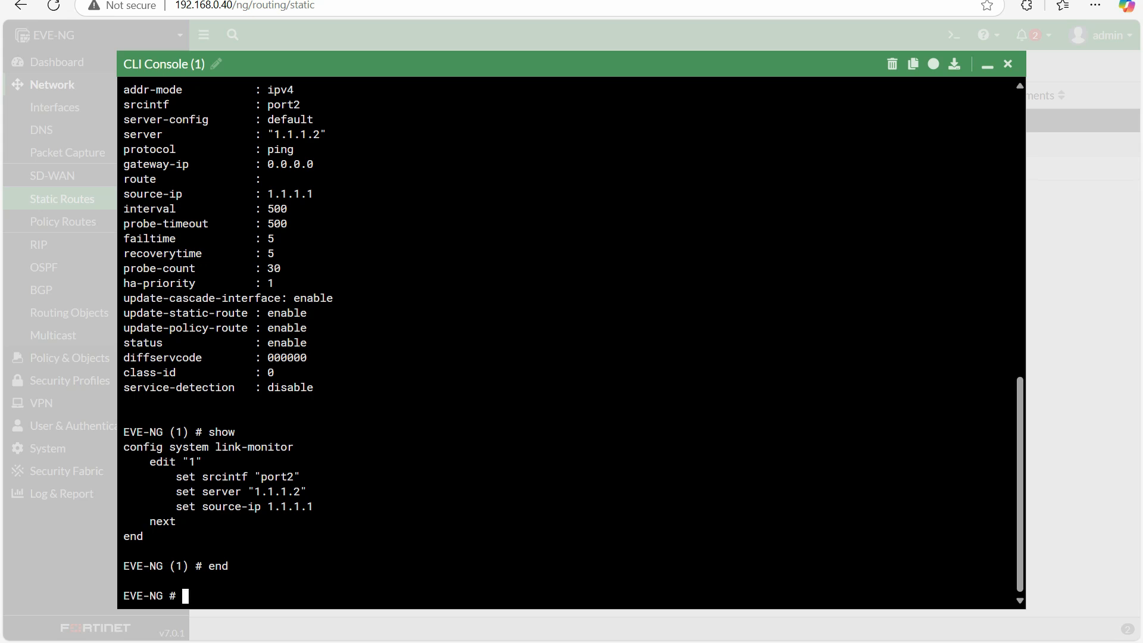
# Step: Run diagnose sys link-monitor status and examine the peer, source IP, route, state, latency, jitter and packet loss
pyautogui.write('diagnose sys link-monitor status')
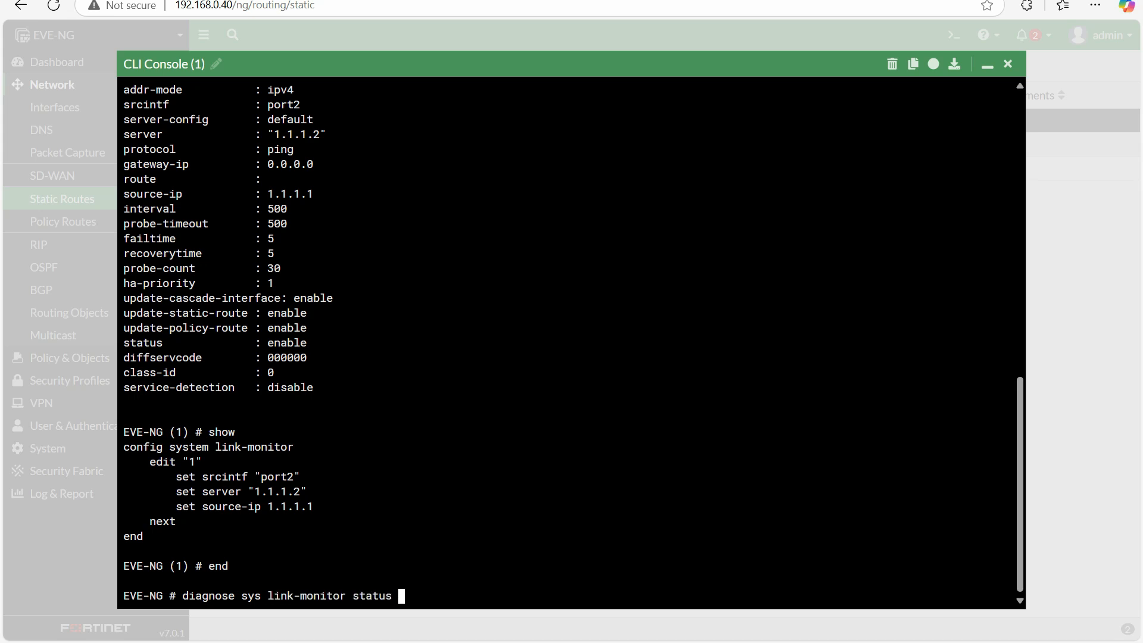
pyautogui.press('Return')
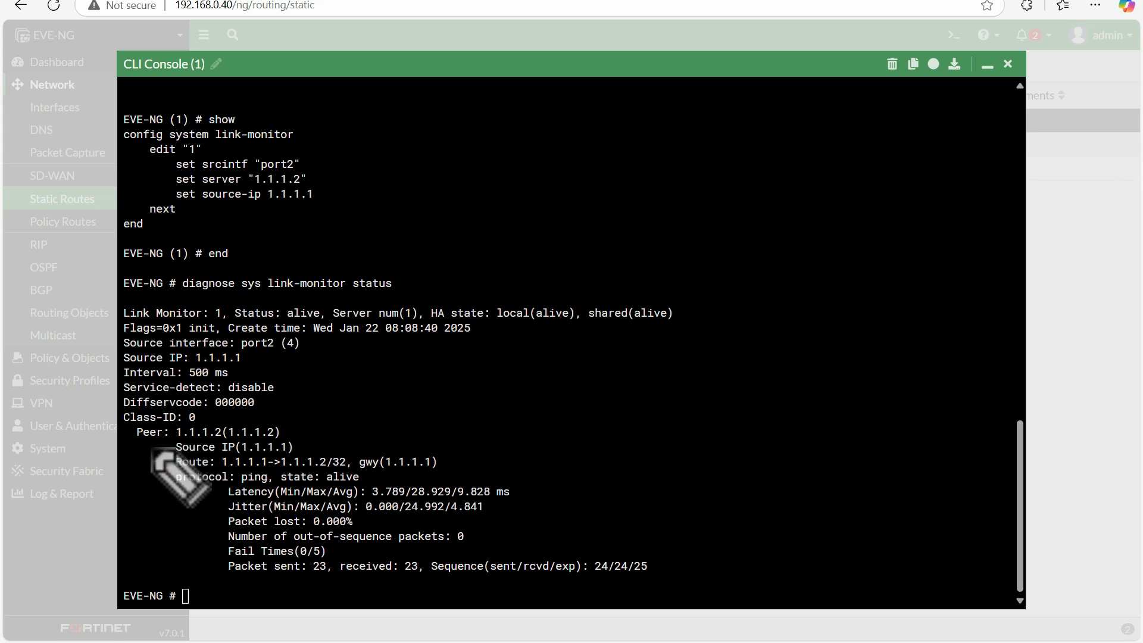
pyautogui.moveTo(128, 427)
pyautogui.mouseDown()
pyautogui.moveTo(301, 426)
pyautogui.moveTo(212, 444)
pyautogui.moveTo(141, 438)
pyautogui.moveTo(191, 418)
pyautogui.mouseUp()
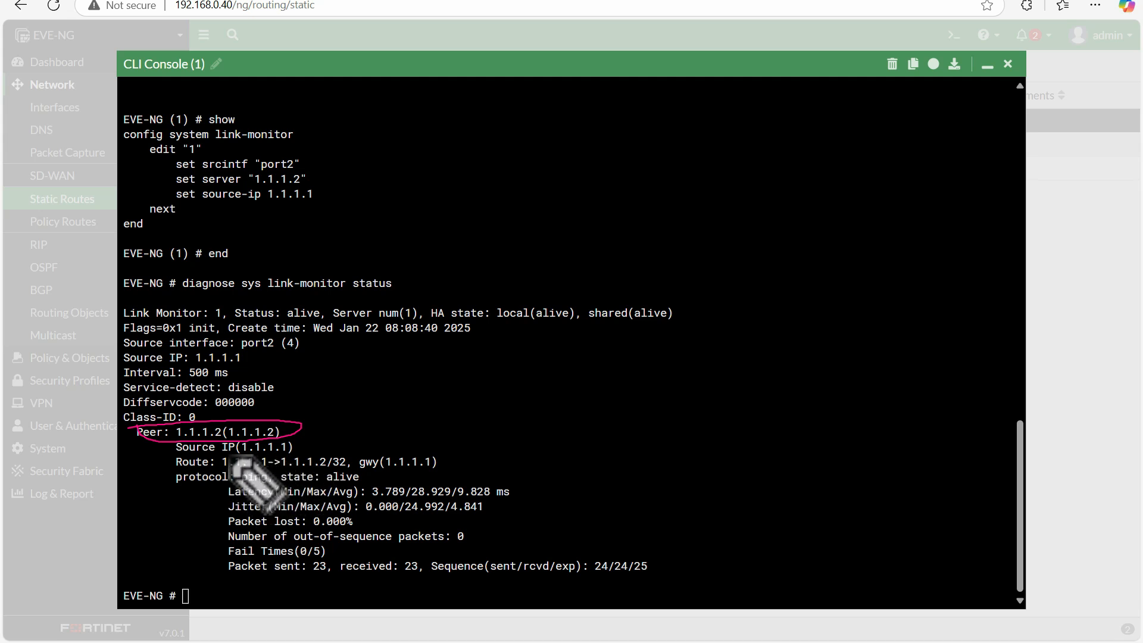
pyautogui.moveTo(237, 453); pyautogui.dragTo(295, 451)
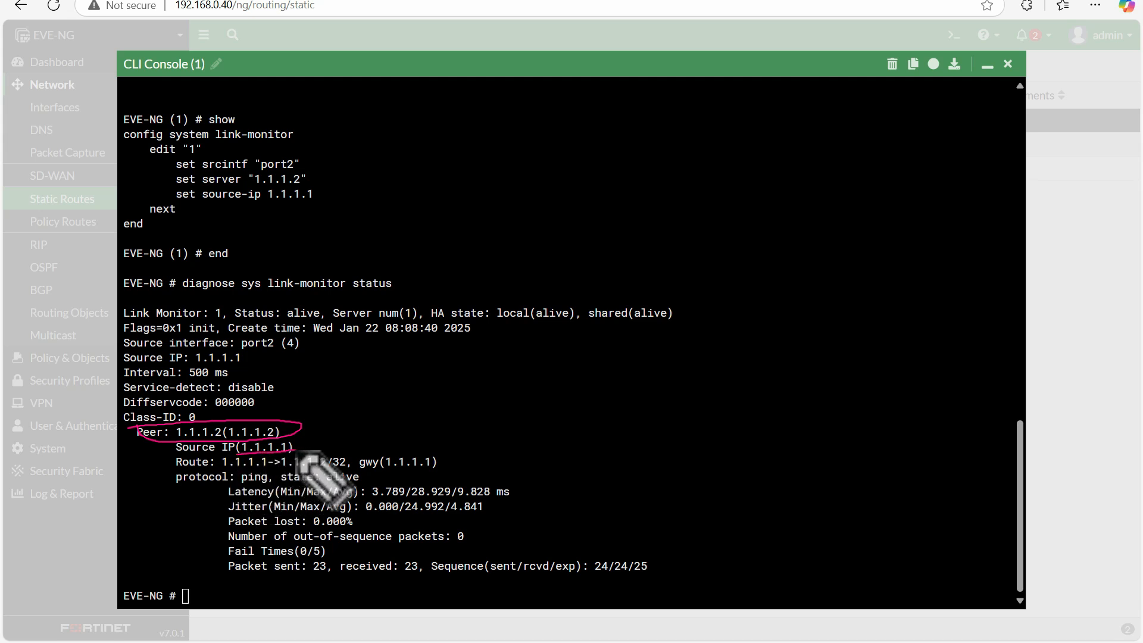
pyautogui.moveTo(231, 468); pyautogui.dragTo(295, 467)
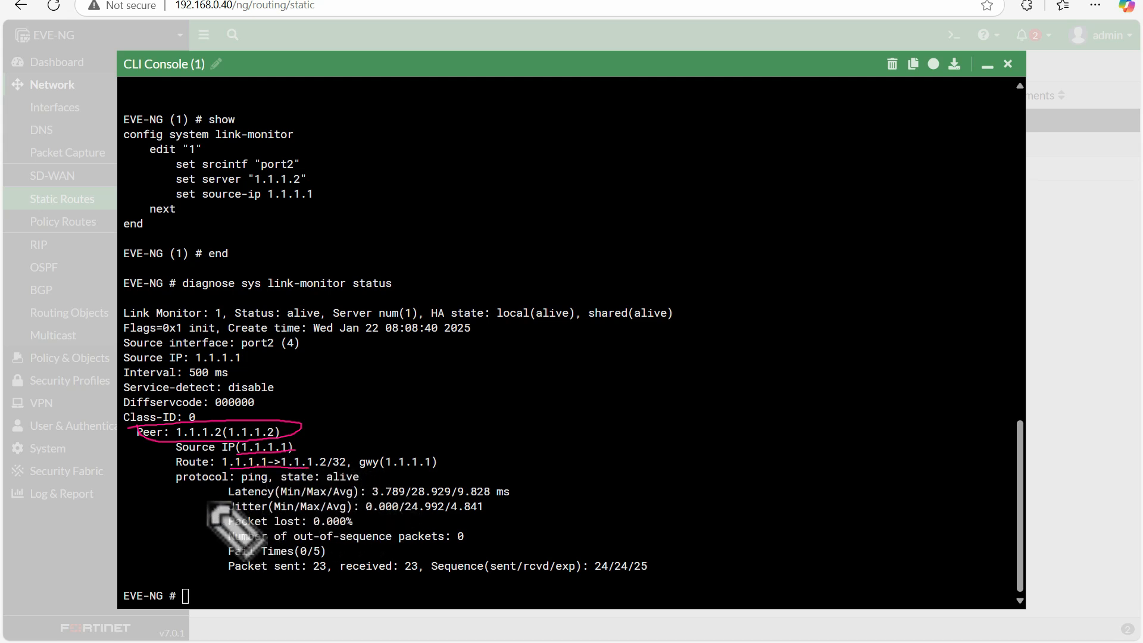
pyautogui.moveTo(207, 496)
pyautogui.mouseDown()
pyautogui.moveTo(235, 485)
pyautogui.moveTo(234, 518)
pyautogui.mouseUp()
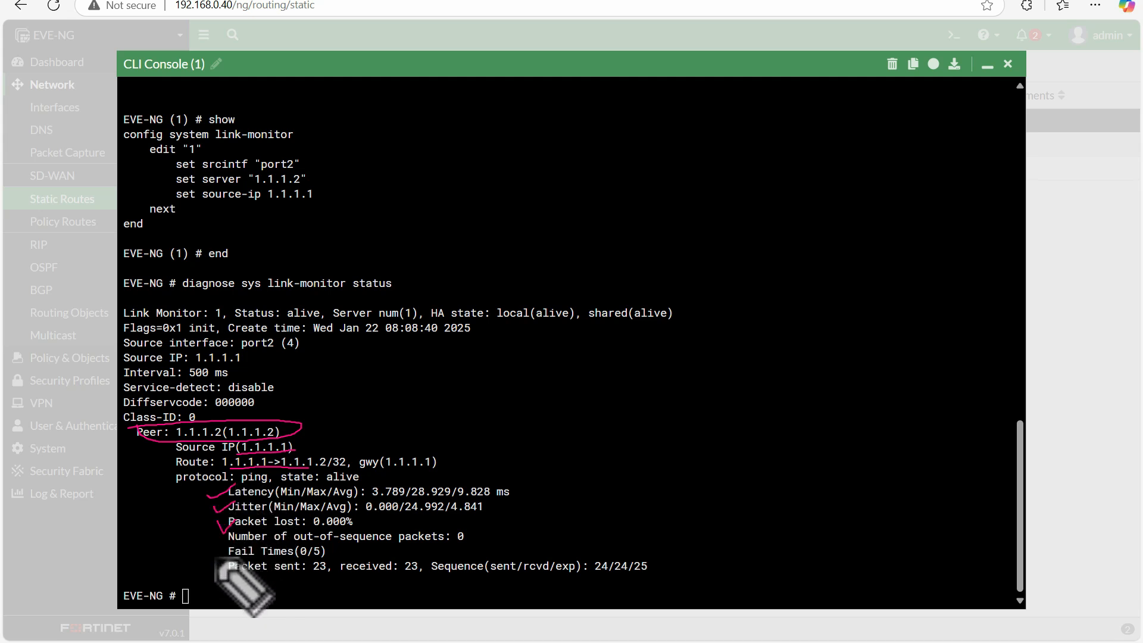
pyautogui.press('Escape')
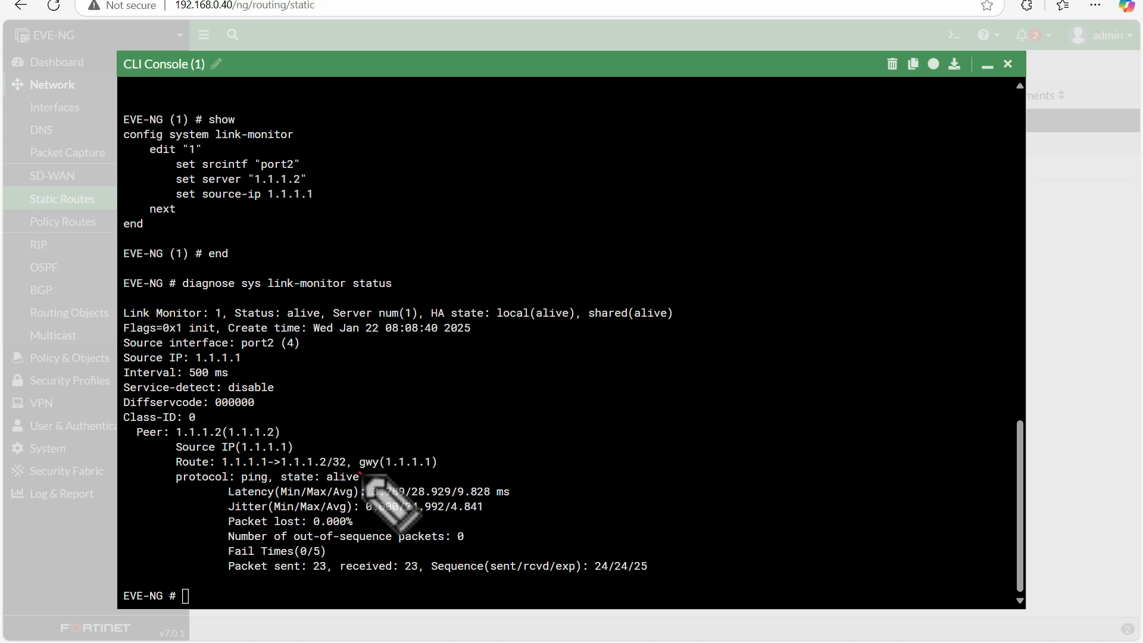
pyautogui.moveTo(360, 469); pyautogui.dragTo(390, 448)
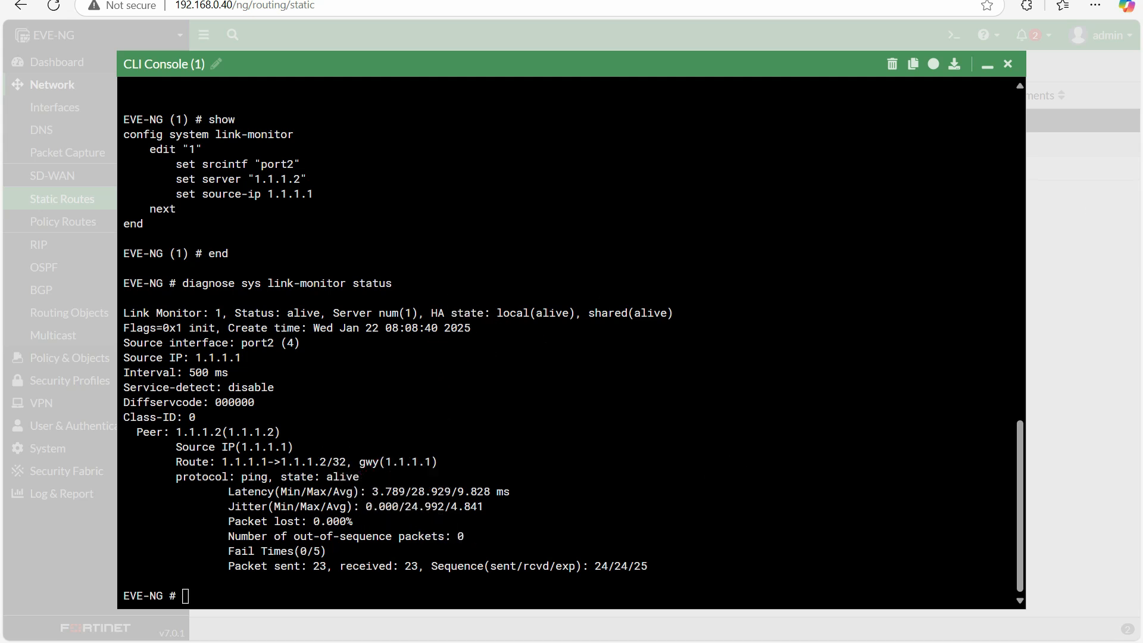
pyautogui.moveTo(598, 357); pyautogui.dragTo(602, 343)
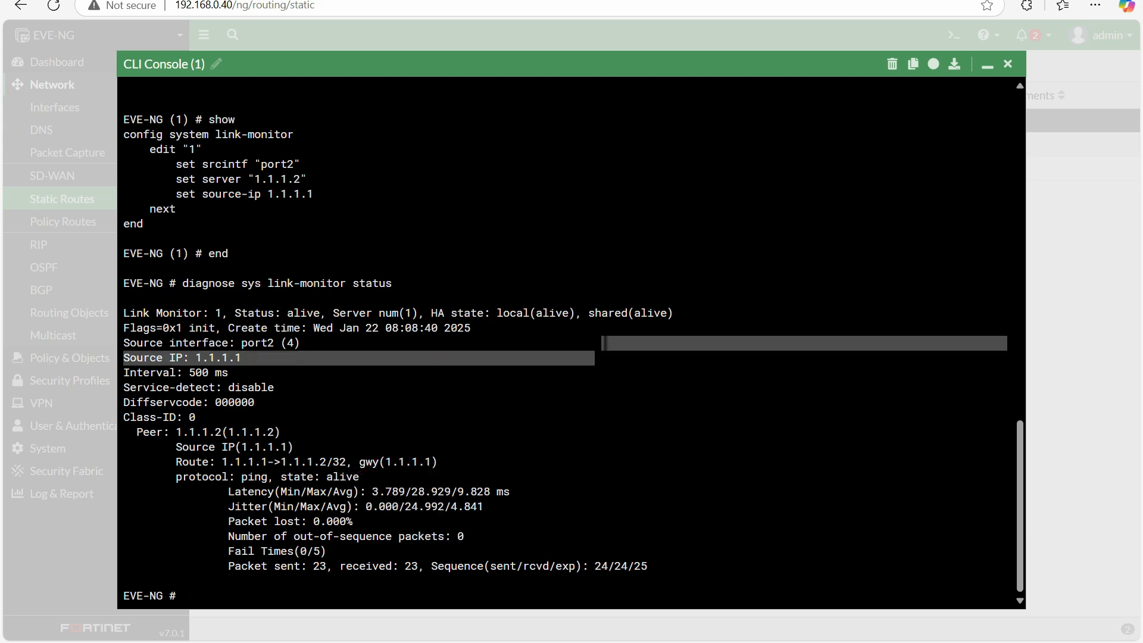
pyautogui.click(602, 344)
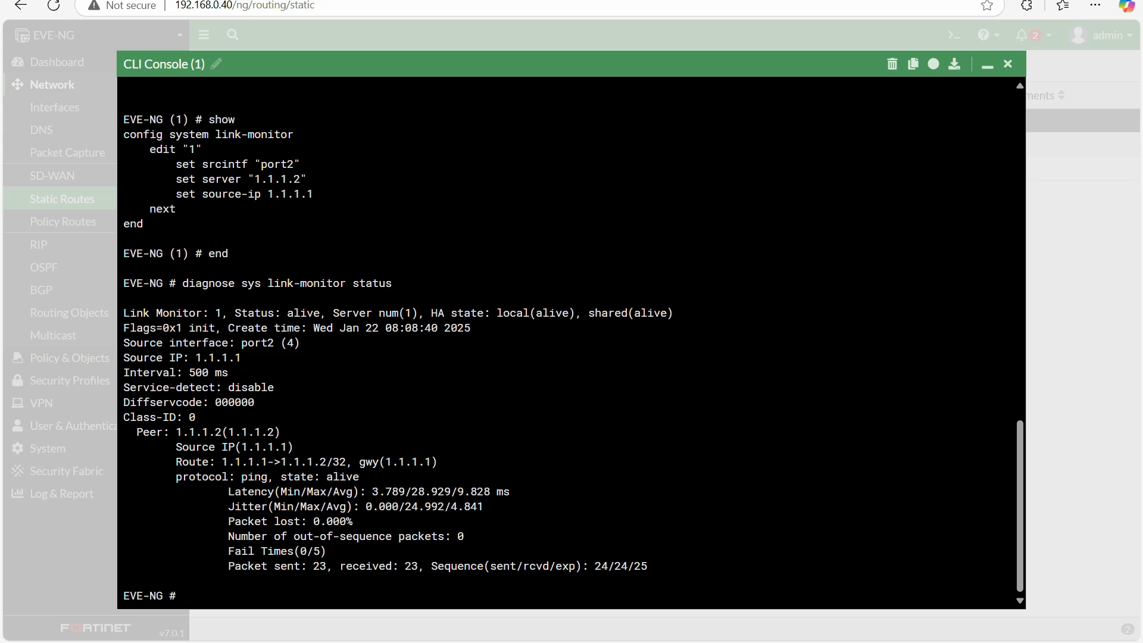
# Step: Rerun get router info routing-table all on the firewall and highlight the default route via 1.1.1.2 on port2
pyautogui.press('Up')
pyautogui.press('Up')
pyautogui.press('Up')
pyautogui.press('Up')
pyautogui.press('Up')
pyautogui.press('Up')
pyautogui.press('Up')
pyautogui.press('Up')
pyautogui.press('Up')
pyautogui.press('Up')
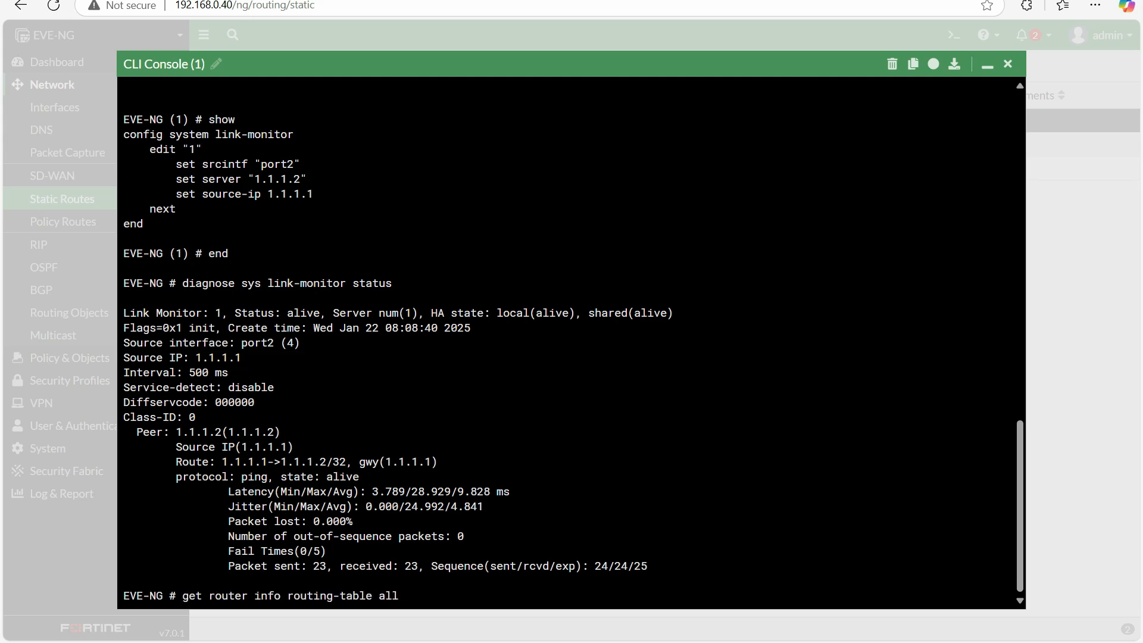
pyautogui.press('Return')
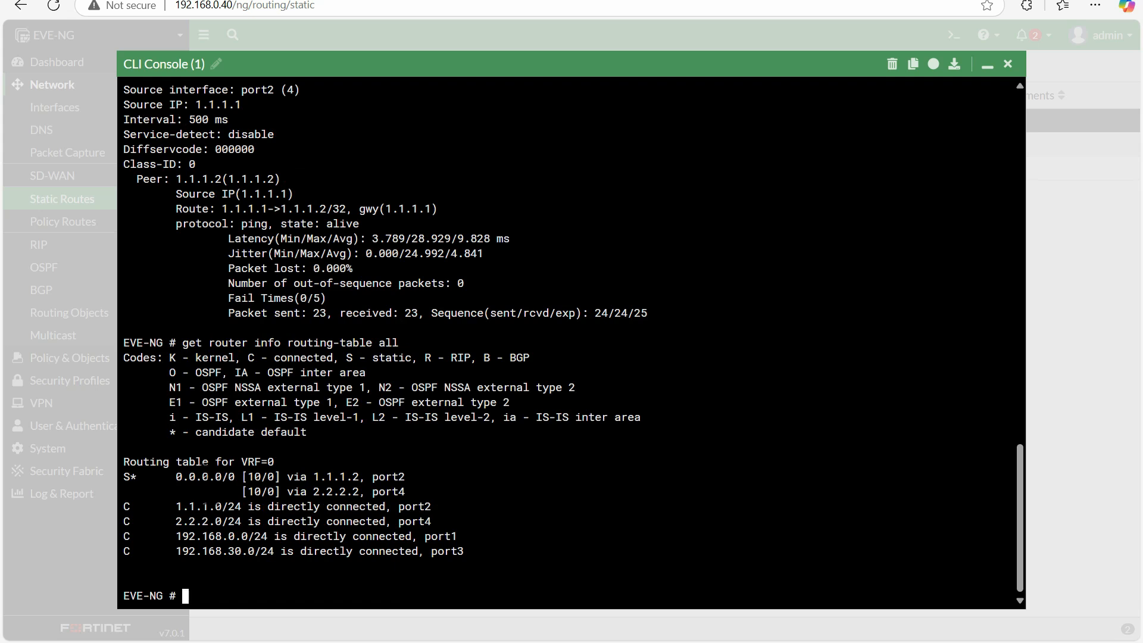
pyautogui.moveTo(182, 477); pyautogui.dragTo(430, 477)
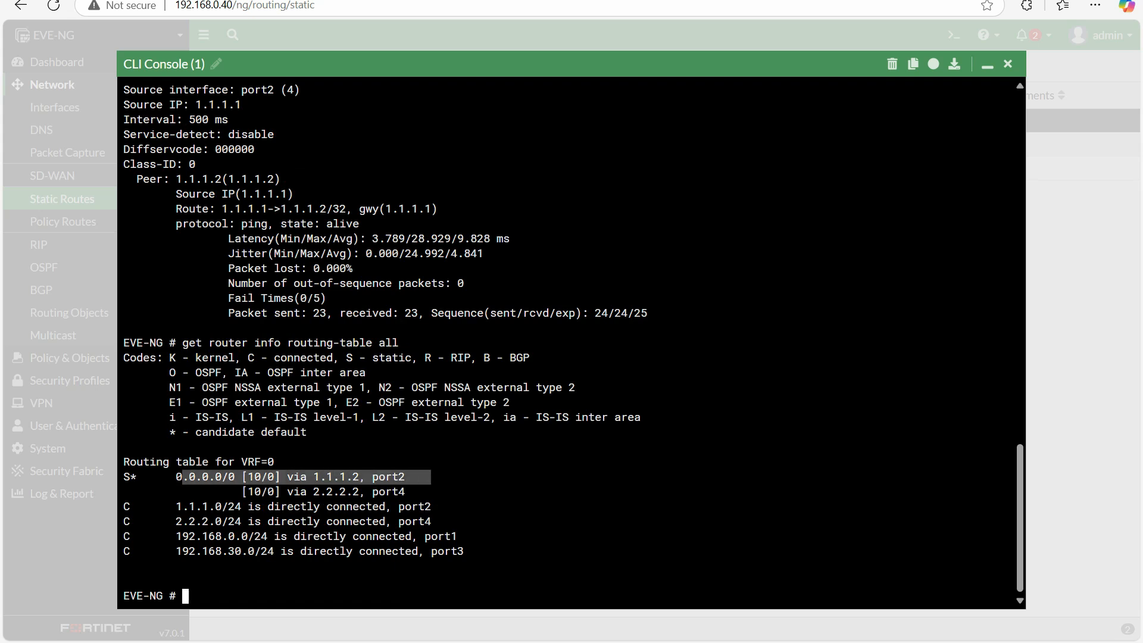
# Step: Bring the ISP2, LAN_Host and ISP_1 router consoles into view together, with a fresh prompt on ISP_1
pyautogui.moveTo(647, 642)
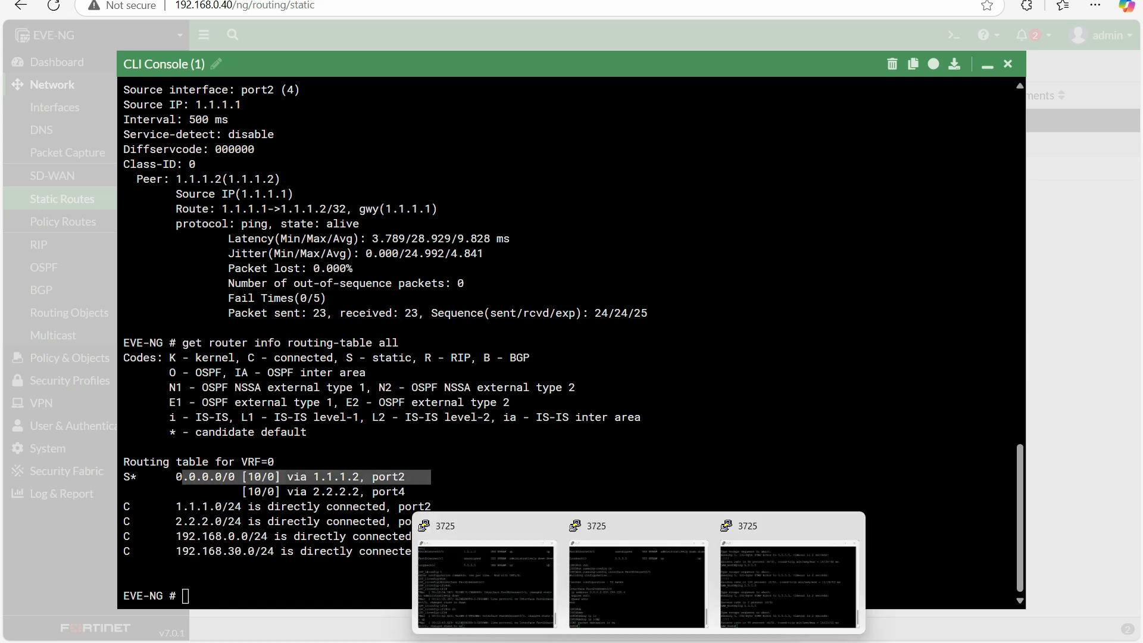
pyautogui.click(628, 584)
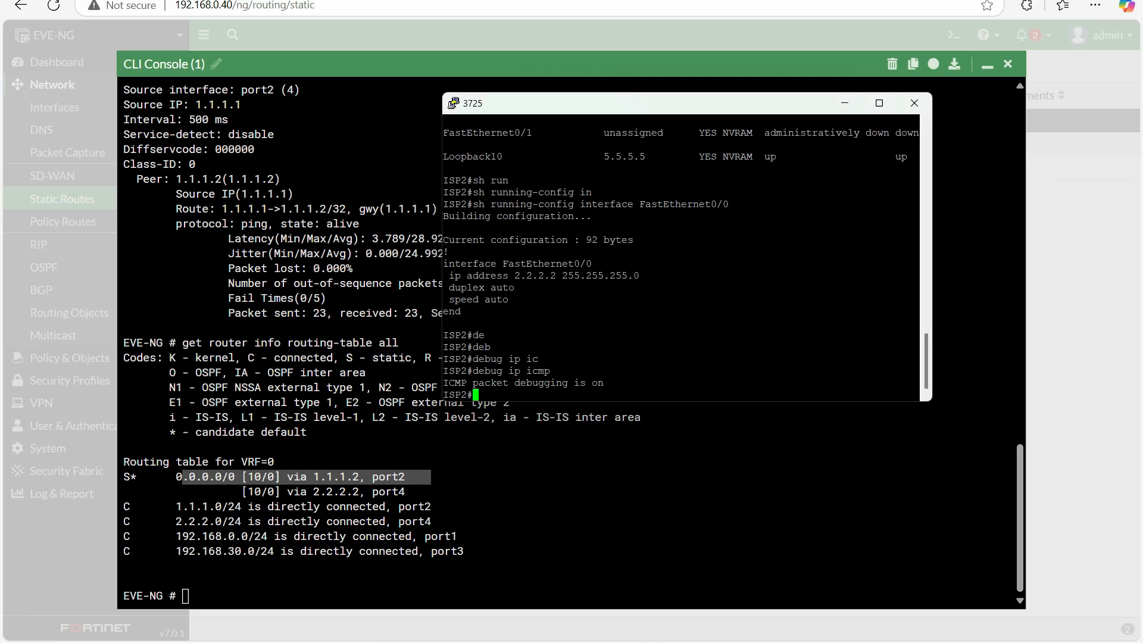
pyautogui.click(774, 575)
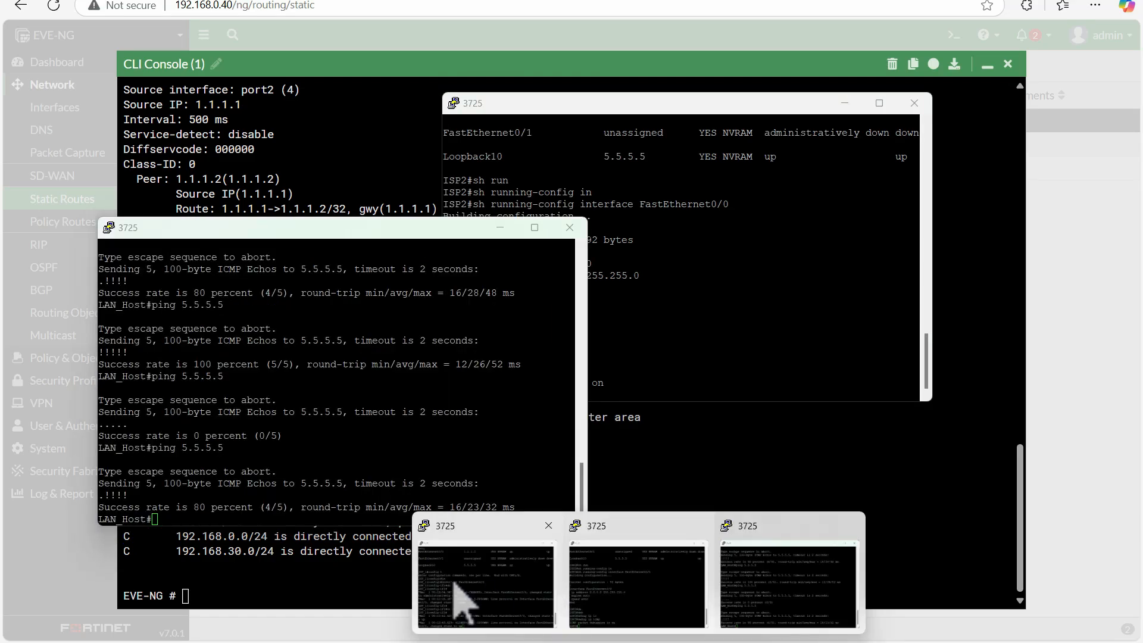
pyautogui.click(456, 584)
pyautogui.click(661, 161)
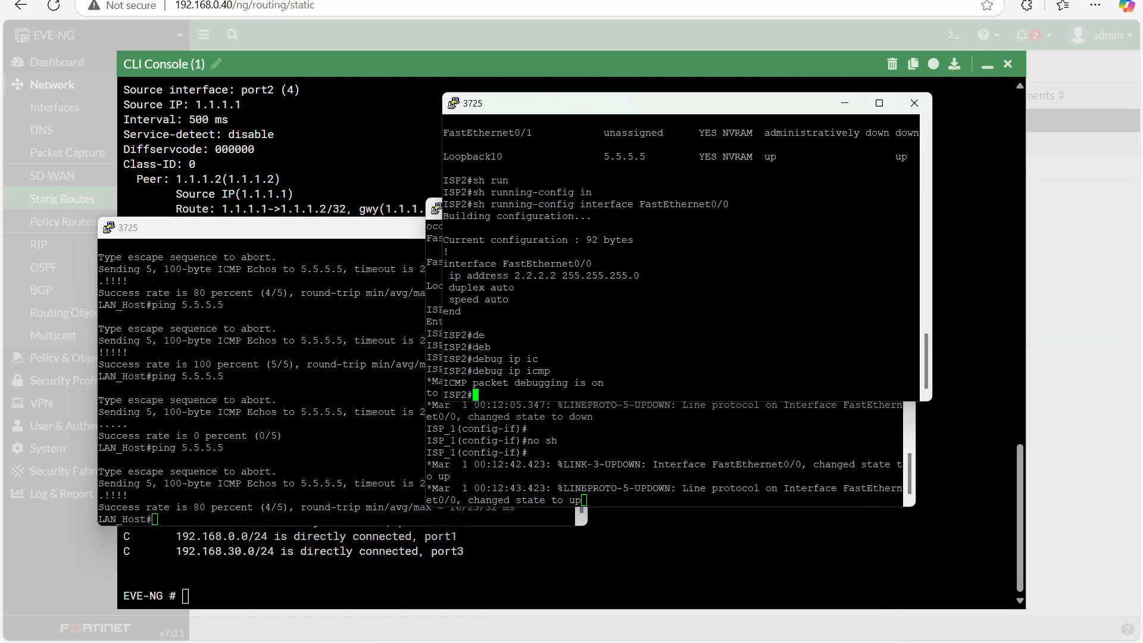
pyautogui.click(643, 452)
pyautogui.click(268, 417)
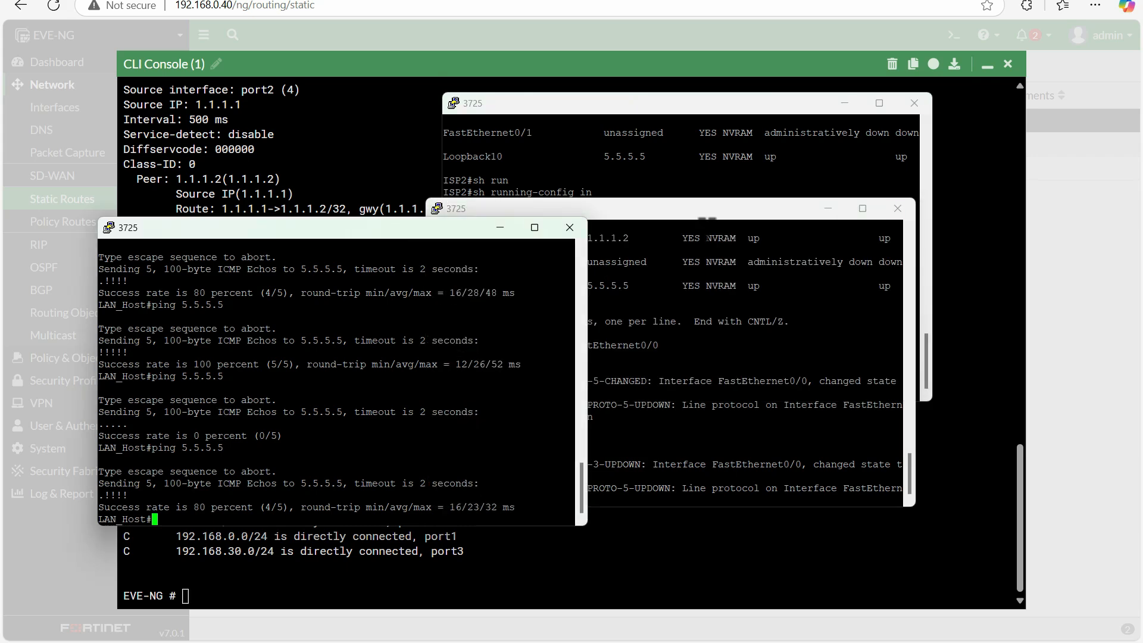
pyautogui.moveTo(673, 206); pyautogui.dragTo(745, 232)
pyautogui.click(715, 164)
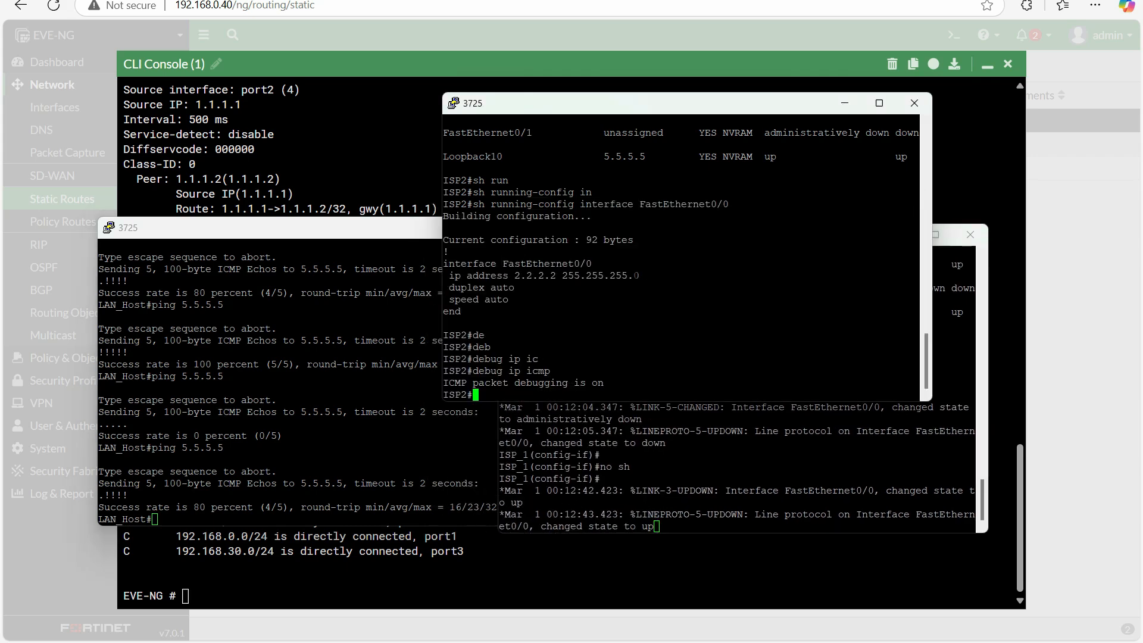
pyautogui.click(681, 490)
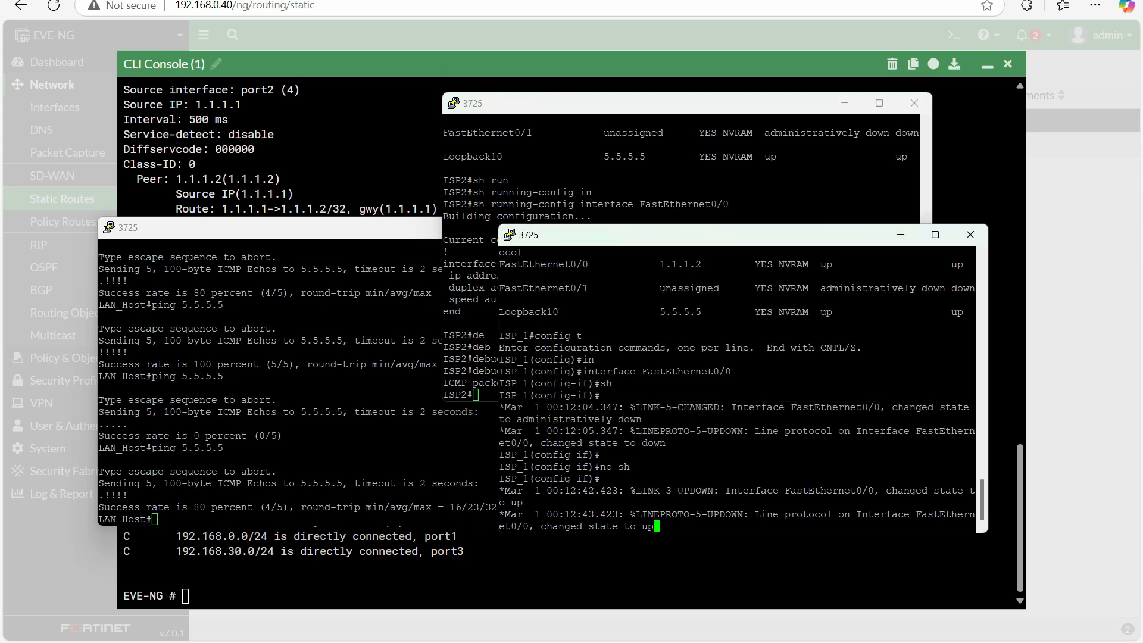
pyautogui.press('Return')
pyautogui.press('Return')
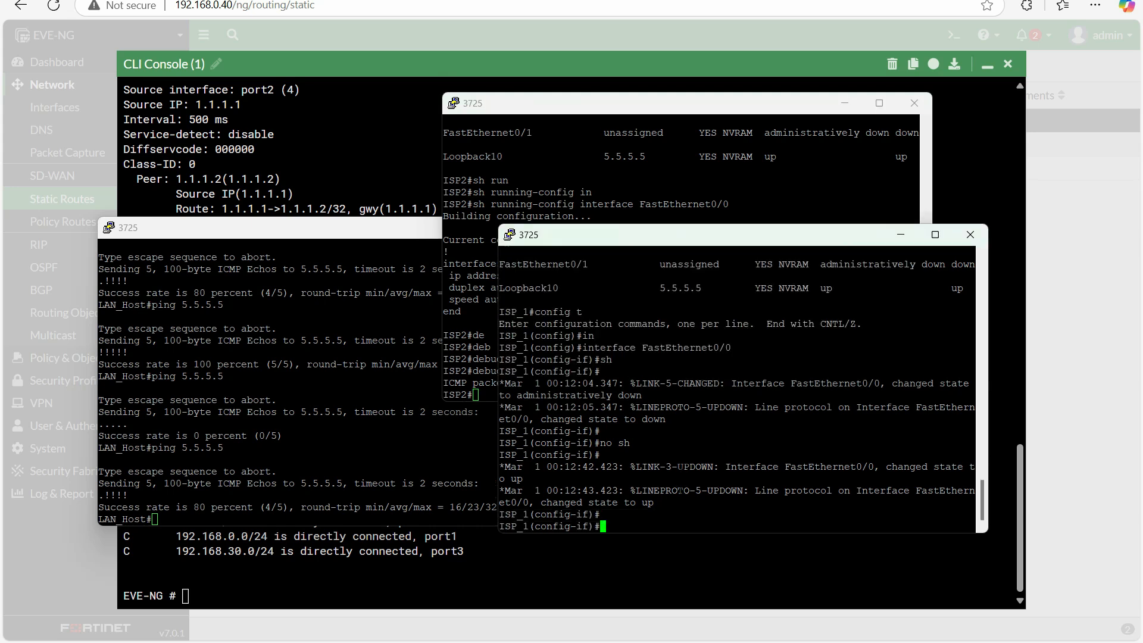
# Step: Ping 5.5.5.5 from LAN_Host and check the ISP2 console for ICMP debug output
pyautogui.click(383, 437)
pyautogui.press('Up')
pyautogui.press('Return')
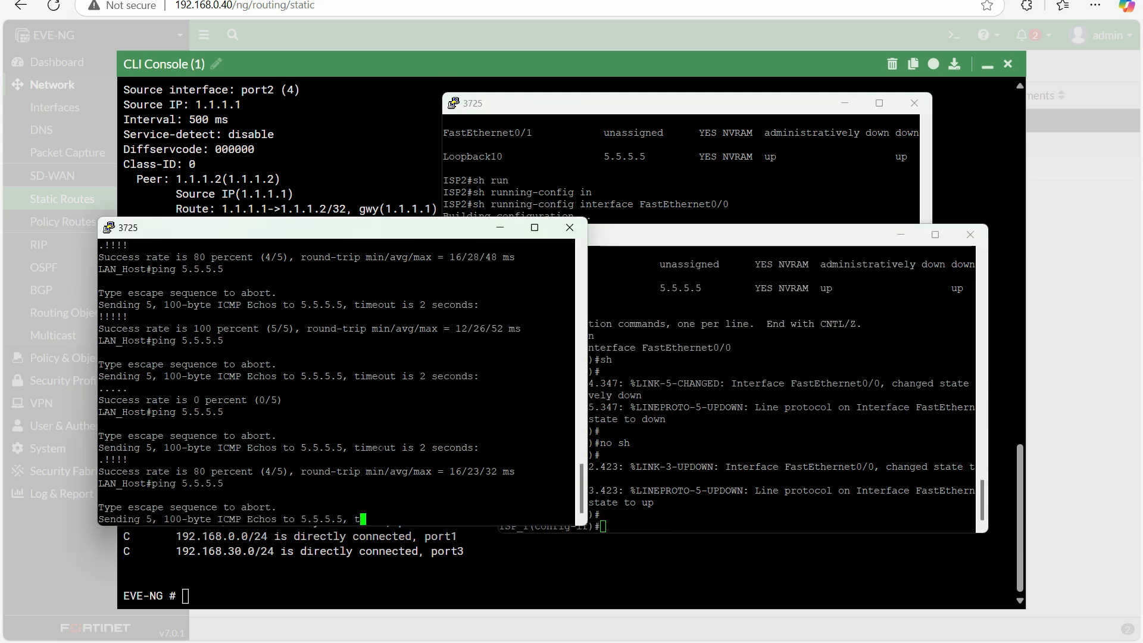
pyautogui.click(651, 407)
pyautogui.click(655, 170)
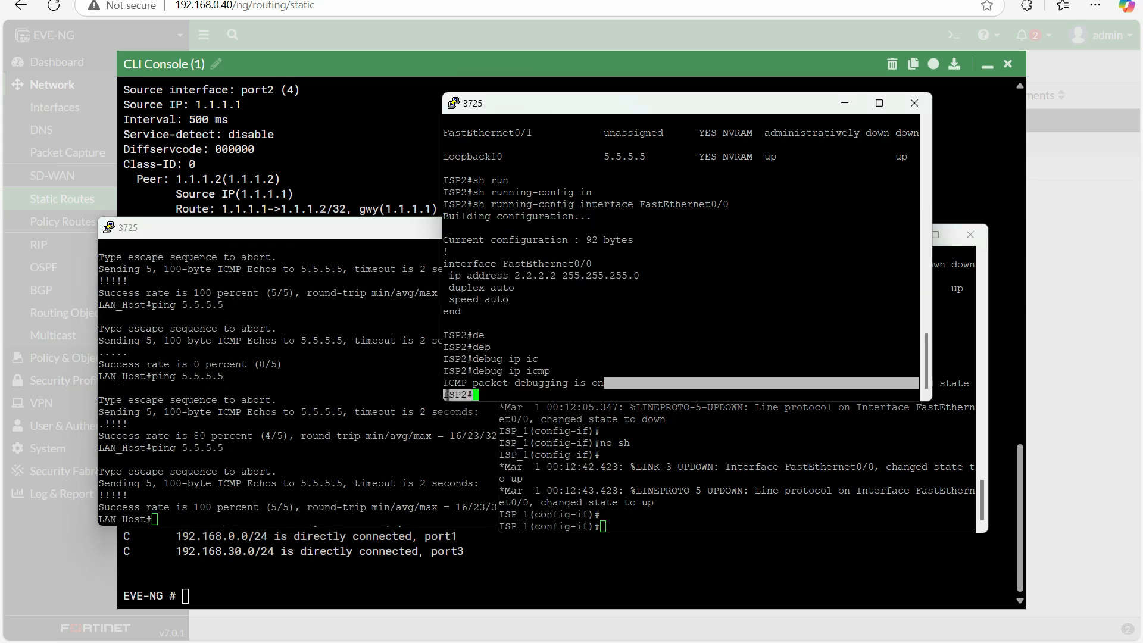
pyautogui.moveTo(482, 394); pyautogui.dragTo(447, 394)
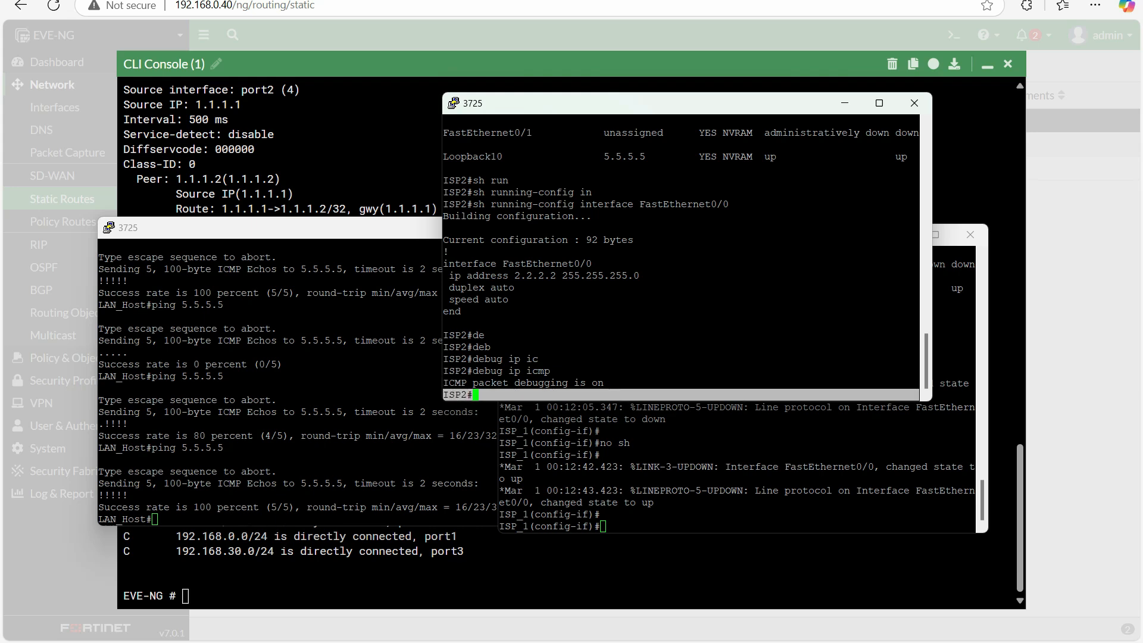
pyautogui.click(602, 357)
# Step: Shut down interface FastEthernet0/0 on the ISP_1 router with sh
pyautogui.click(685, 467)
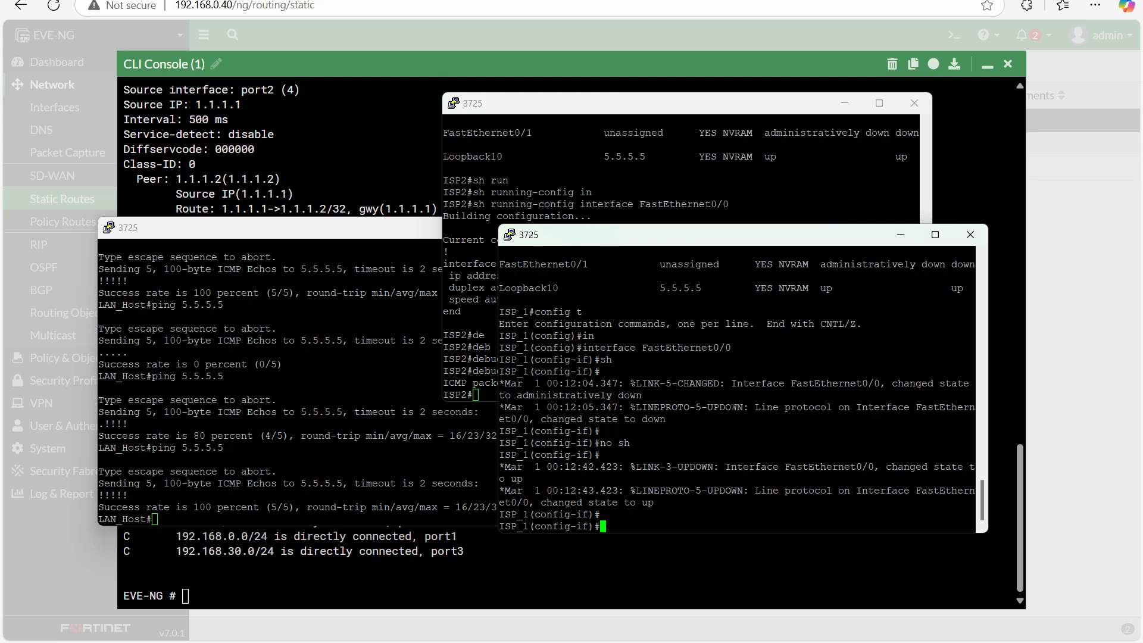
pyautogui.write('sh')
pyautogui.press('Return')
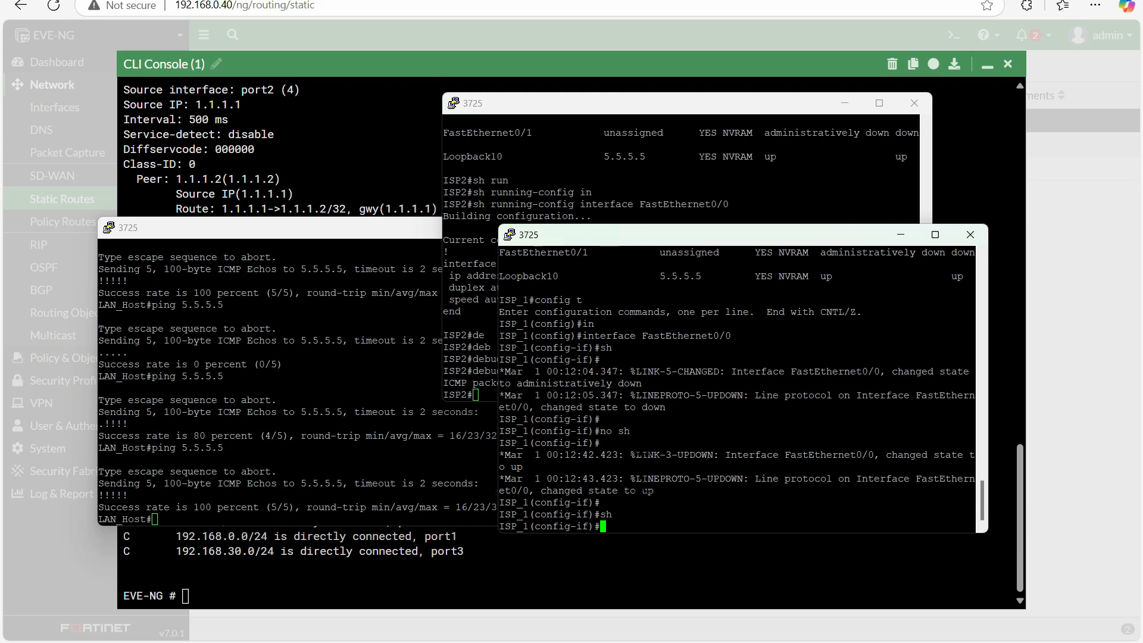
# Step: Ping 5.5.5.5 again from LAN_Host with the ISP_1 interface shut, and highlight the ICMP debug lines on ISP2
pyautogui.click(311, 399)
pyautogui.press('Up')
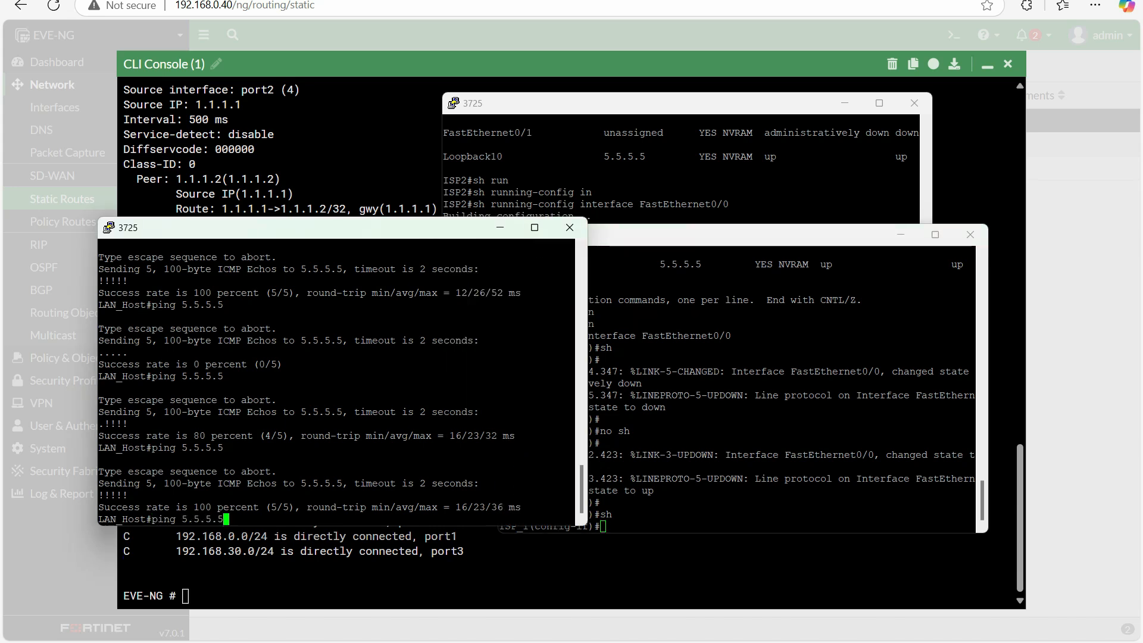
pyautogui.press('Return')
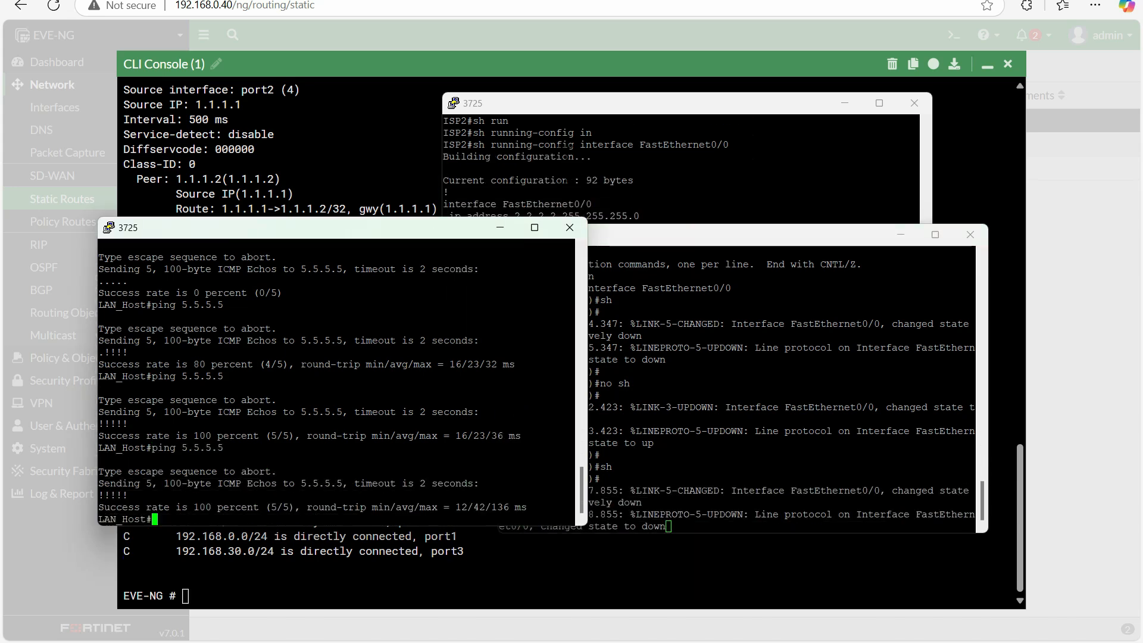
pyautogui.click(685, 170)
pyautogui.moveTo(896, 395); pyautogui.dragTo(523, 350)
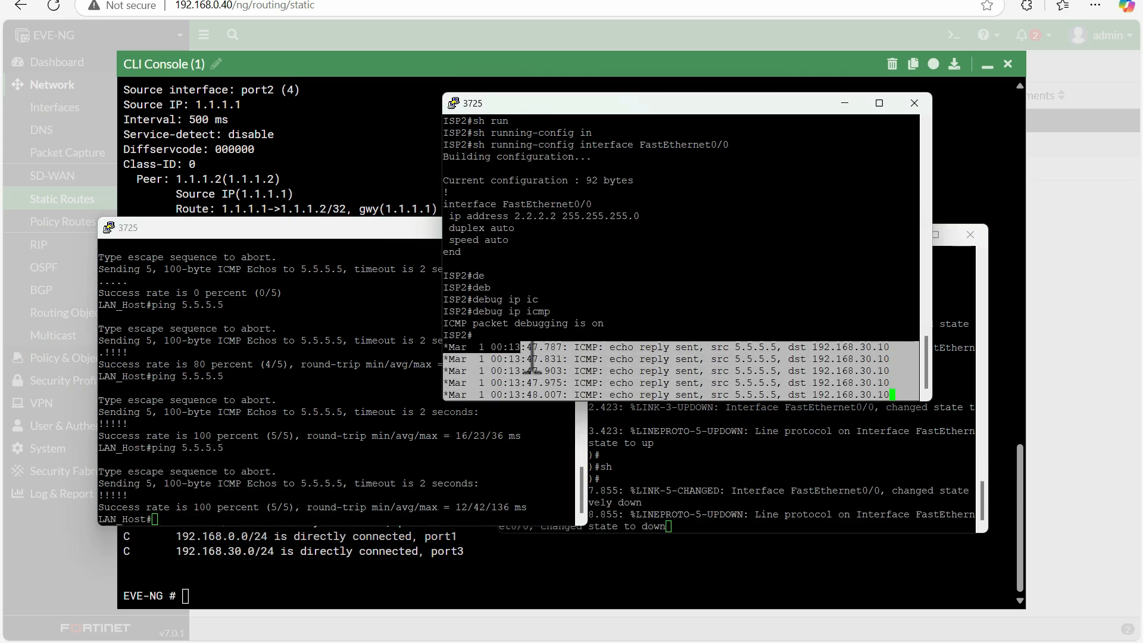
# Step: Repeat the LAN_Host ping to 5.5.5.5 and examine the new ICMP debug entries on ISP2
pyautogui.click(369, 400)
pyautogui.press('Up')
pyautogui.press('Return')
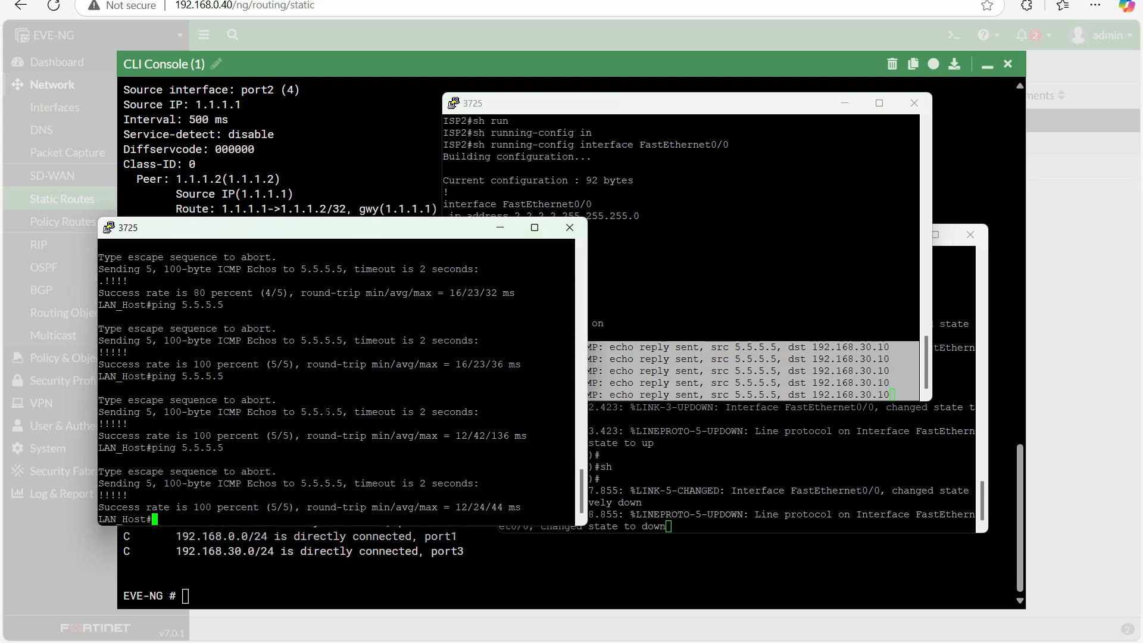
pyautogui.click(690, 354)
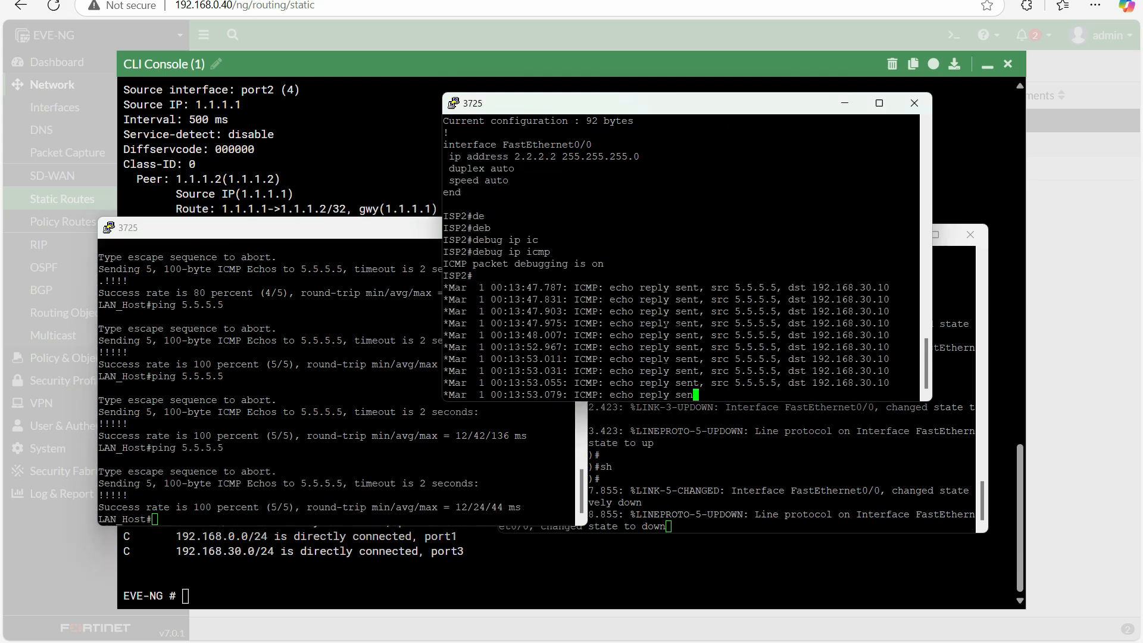
# Step: Return to the firewall's CLI console, rerun get router info routing-table all, and compare the default routes in both outputs
pyautogui.click(685, 573)
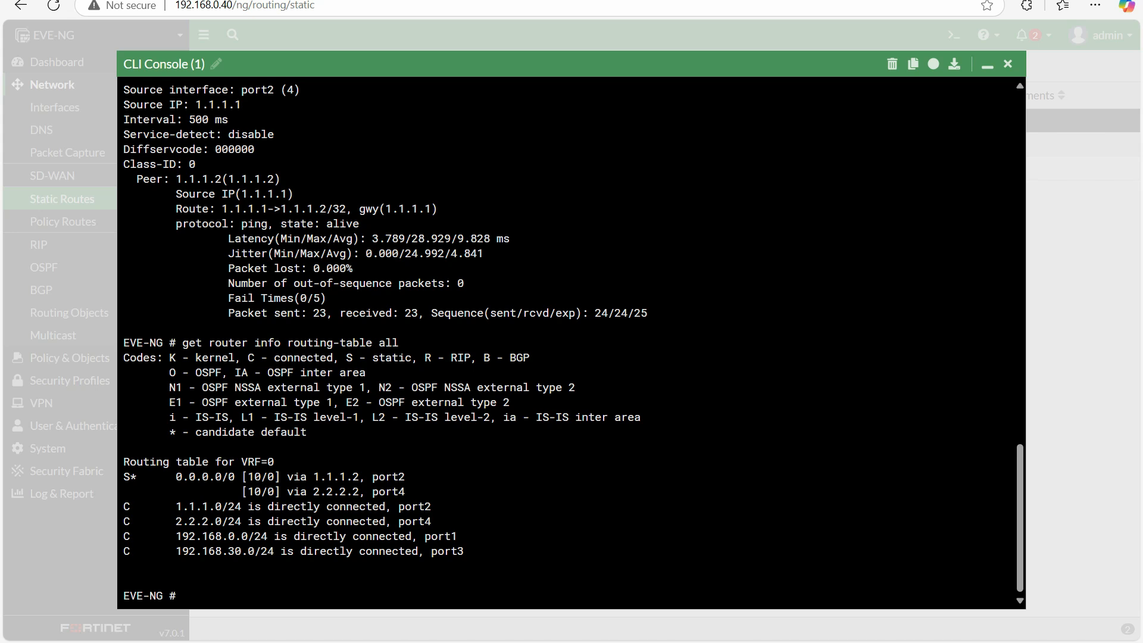
pyautogui.moveTo(176, 476); pyautogui.dragTo(379, 477)
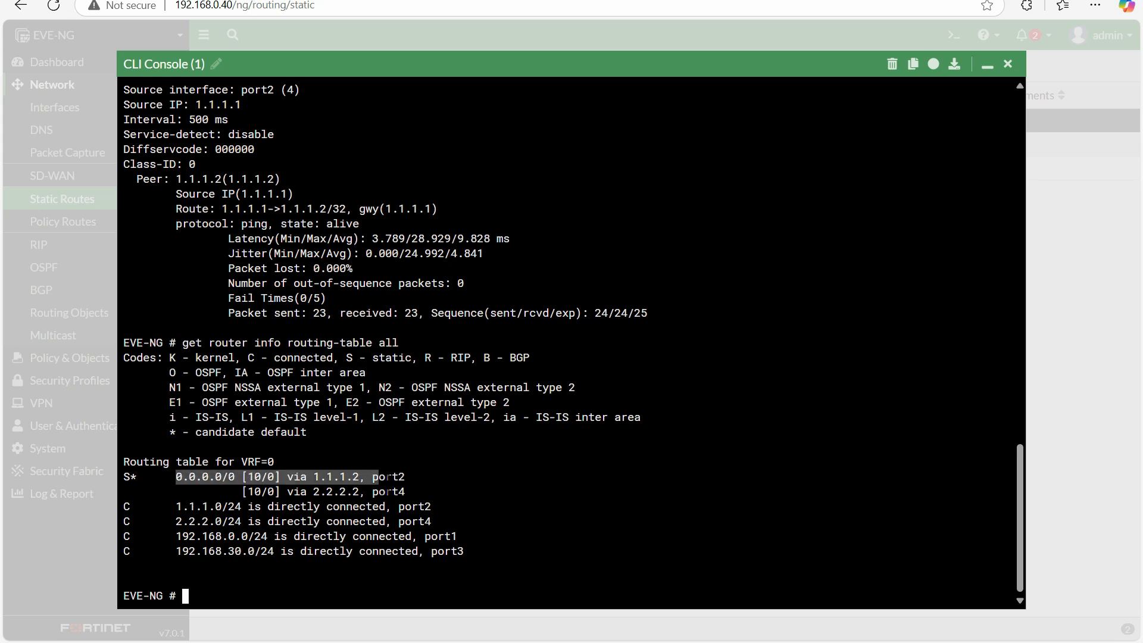
pyautogui.press('Up')
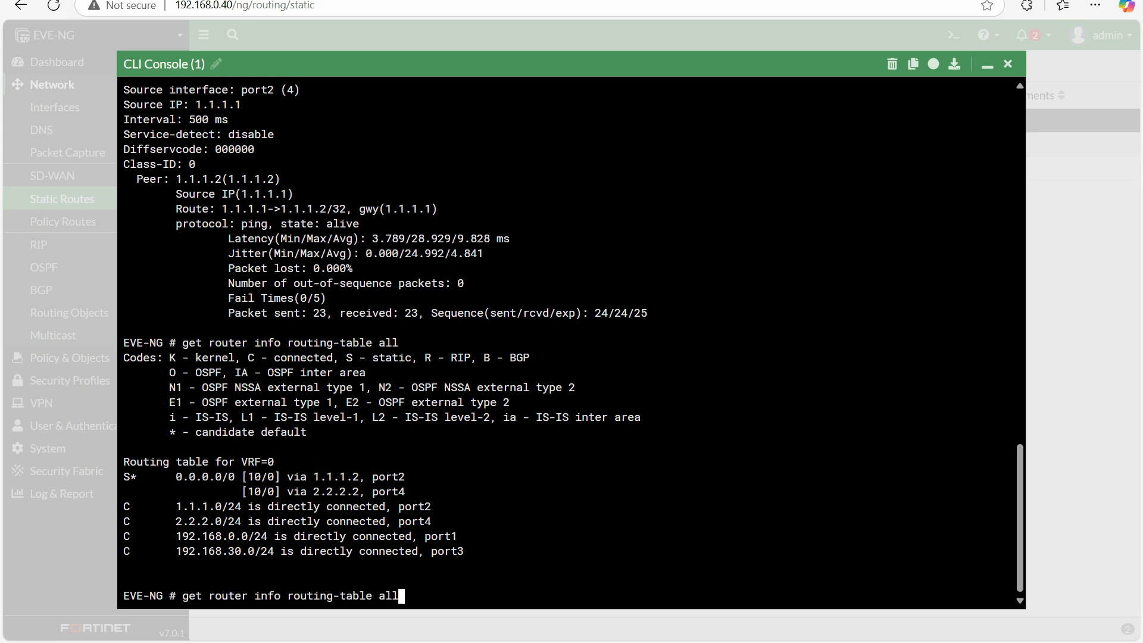
pyautogui.press('Return')
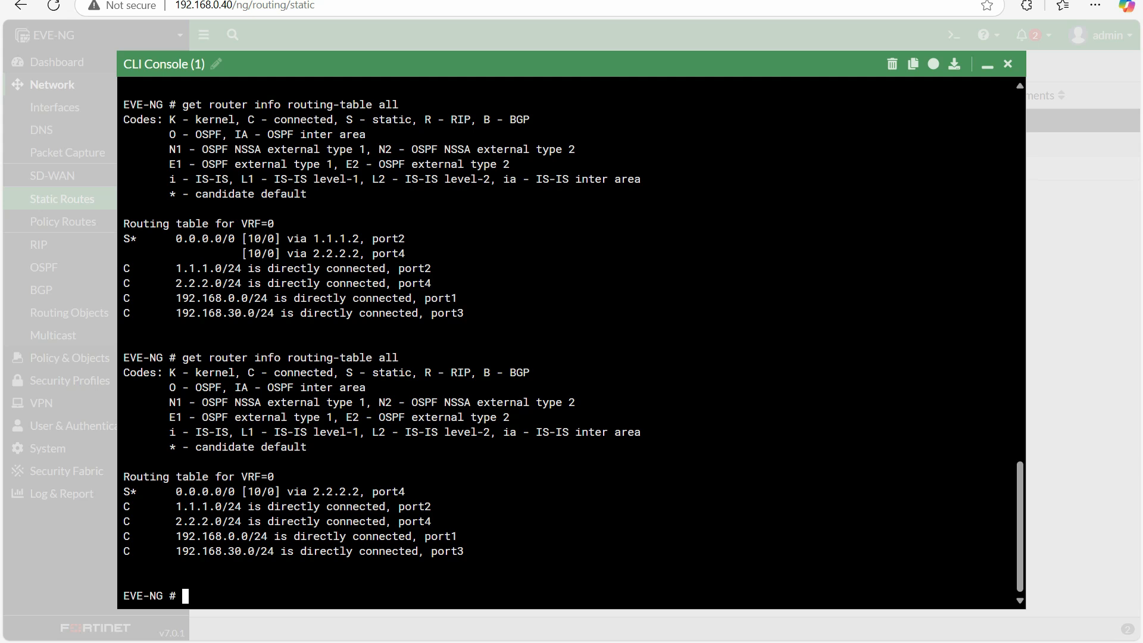
pyautogui.moveTo(431, 239); pyautogui.dragTo(183, 238)
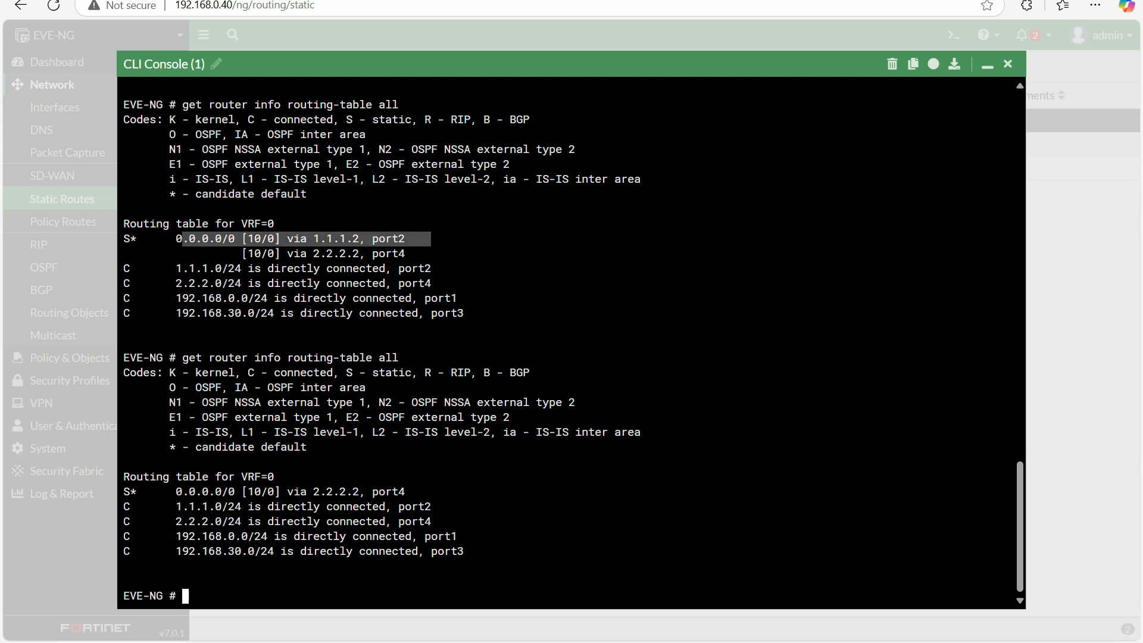
pyautogui.moveTo(412, 491); pyautogui.dragTo(156, 491)
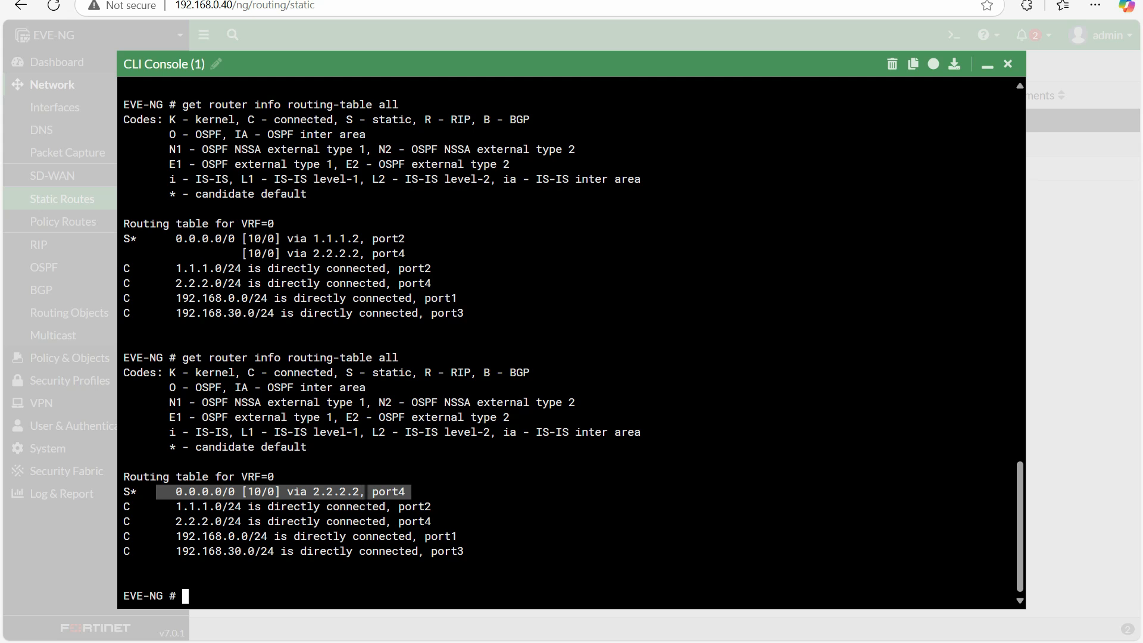
# Step: Run diagnose sys link-monitor status on the firewall and mark the peer's state and the default route via 2.2.2.2 on port4
pyautogui.click(368, 513)
pyautogui.write('dis')
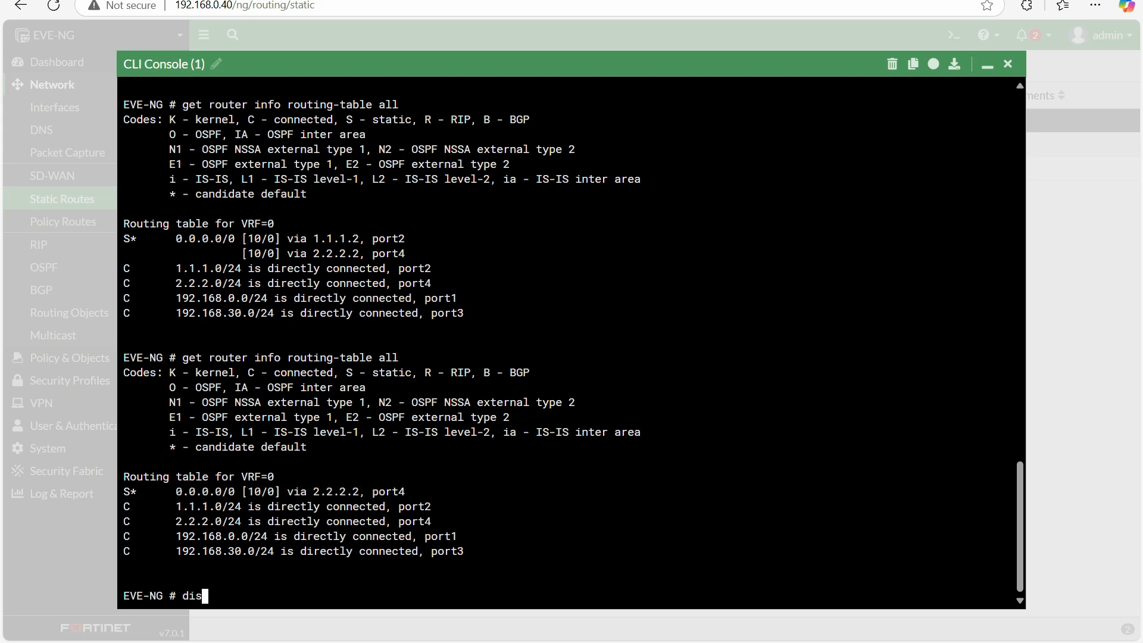
pyautogui.press('BackSpace')
pyautogui.press('Tab')
pyautogui.write('sys link-monitor')
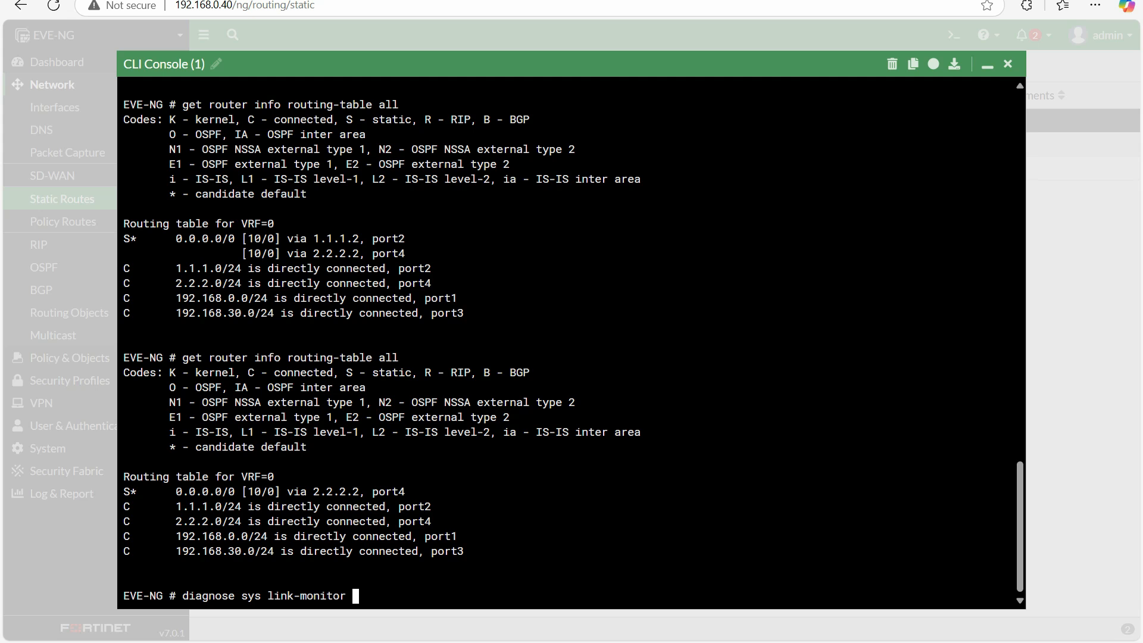
pyautogui.write(' status')
pyautogui.press('Return')
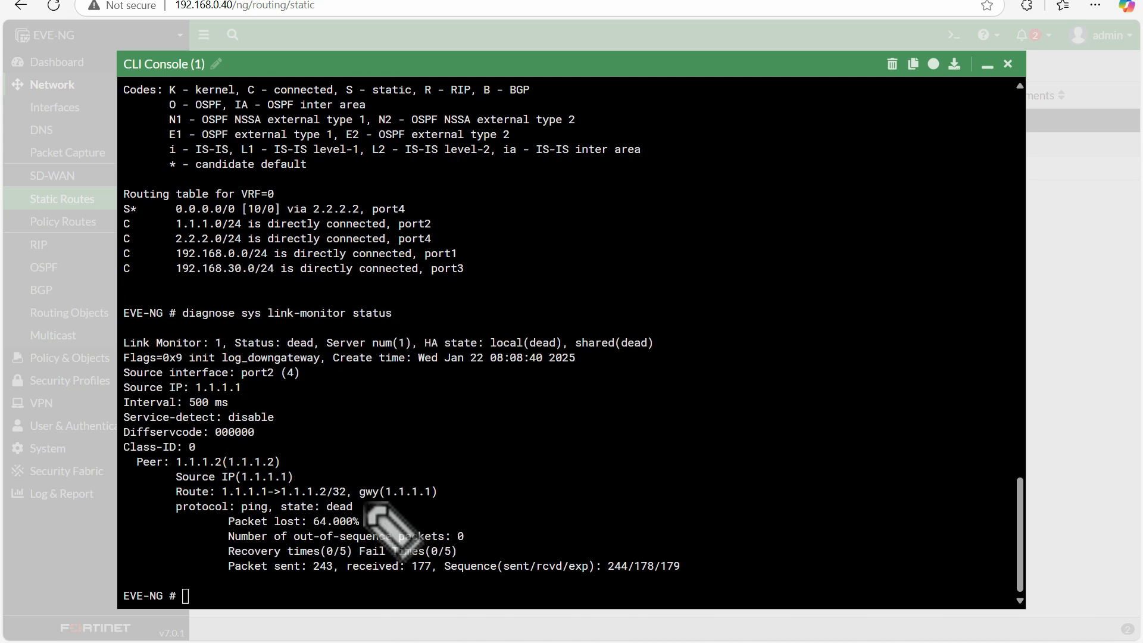
pyautogui.moveTo(362, 500); pyautogui.dragTo(392, 493)
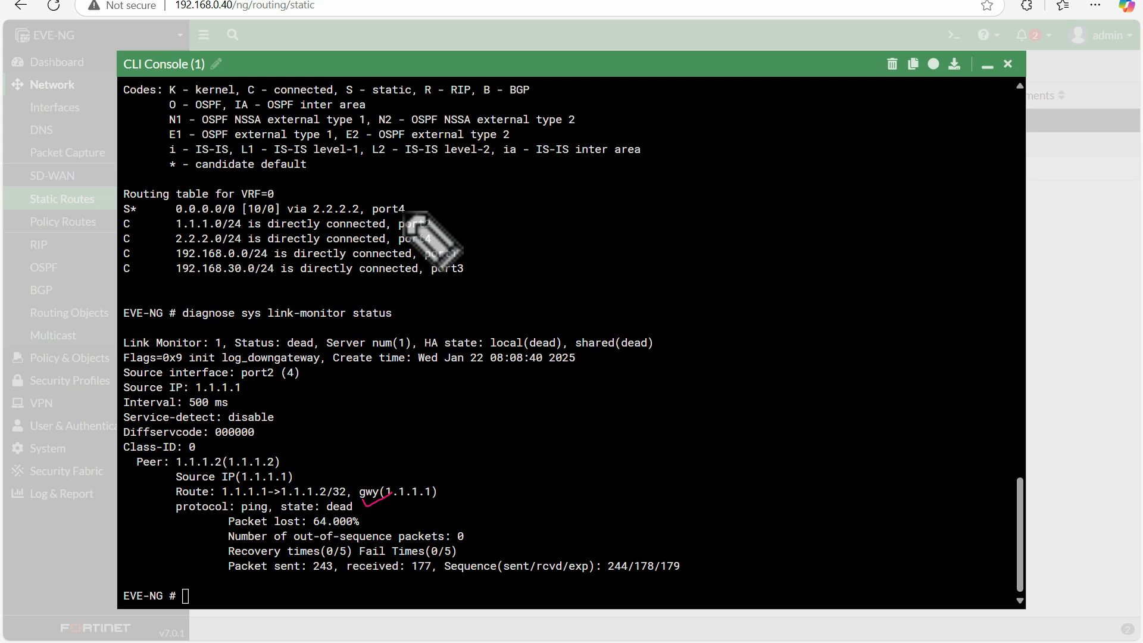
pyautogui.moveTo(418, 202); pyautogui.dragTo(439, 195)
pyautogui.moveTo(367, 200)
pyautogui.mouseDown()
pyautogui.moveTo(363, 219)
pyautogui.moveTo(310, 205)
pyautogui.moveTo(365, 189)
pyautogui.mouseUp()
pyautogui.press('Escape')
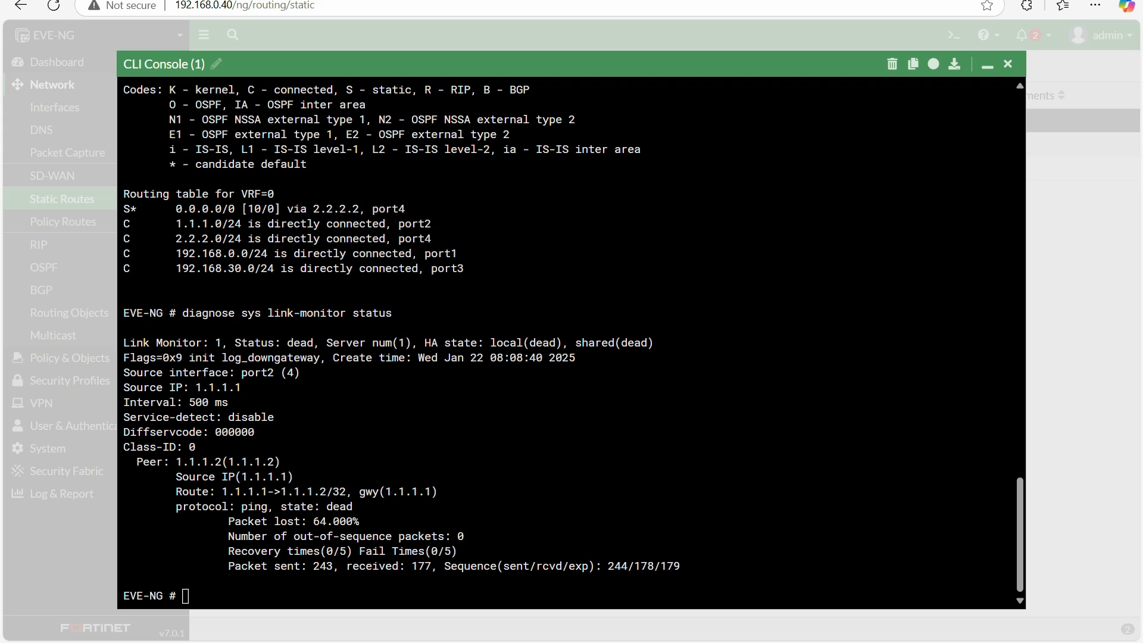
# Step: Switch to the ISP_1 router console and re-enable interface FastEthernet0/0 with no sh
pyautogui.moveTo(639, 638)
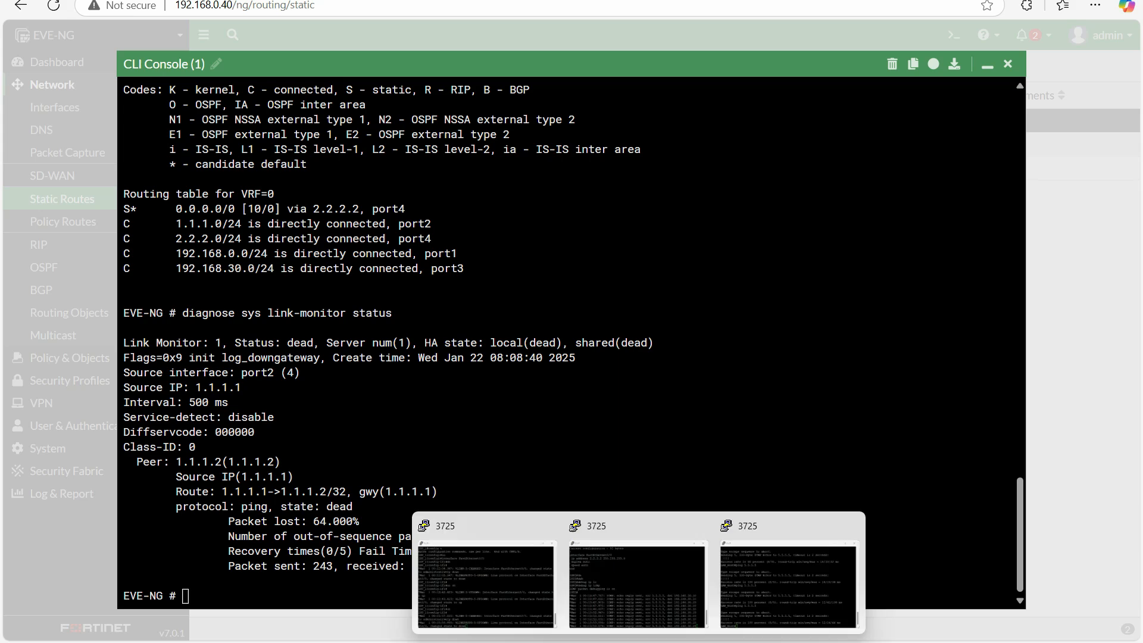
pyautogui.click(543, 587)
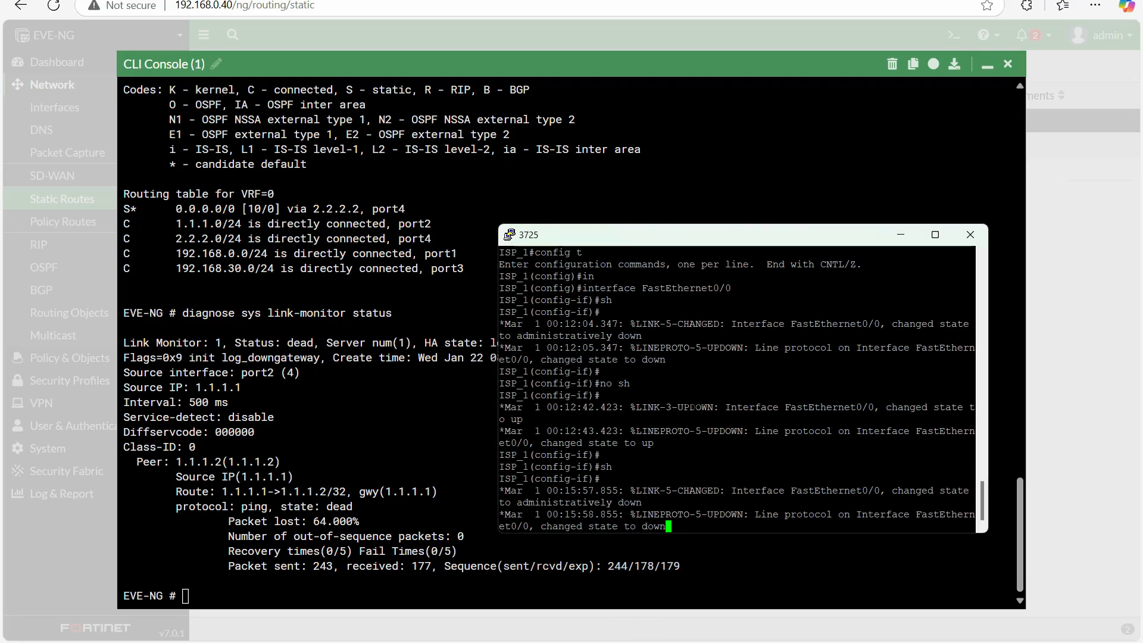
pyautogui.press('Return')
pyautogui.press('Return')
pyautogui.press('Return')
pyautogui.write('no sh')
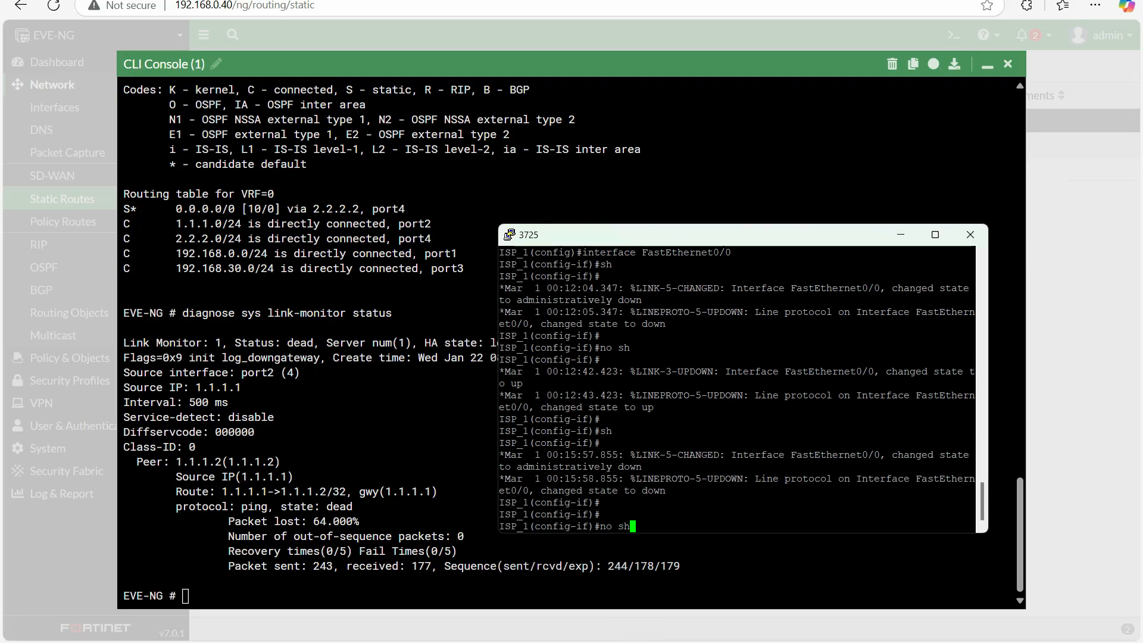
pyautogui.press('Return')
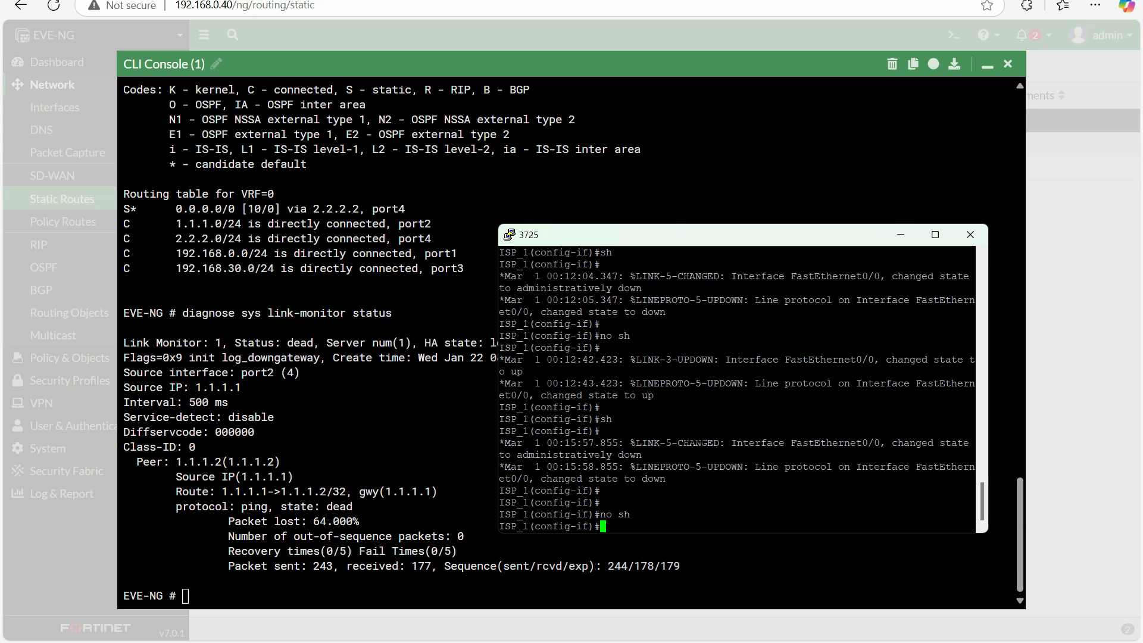
# Step: Go back to the firewall console, rerun diagnose sys link-monitor status, and highlight the peer's state
pyautogui.hotkey('alt', 'Tab')
pyautogui.press('Up')
pyautogui.press('Return')
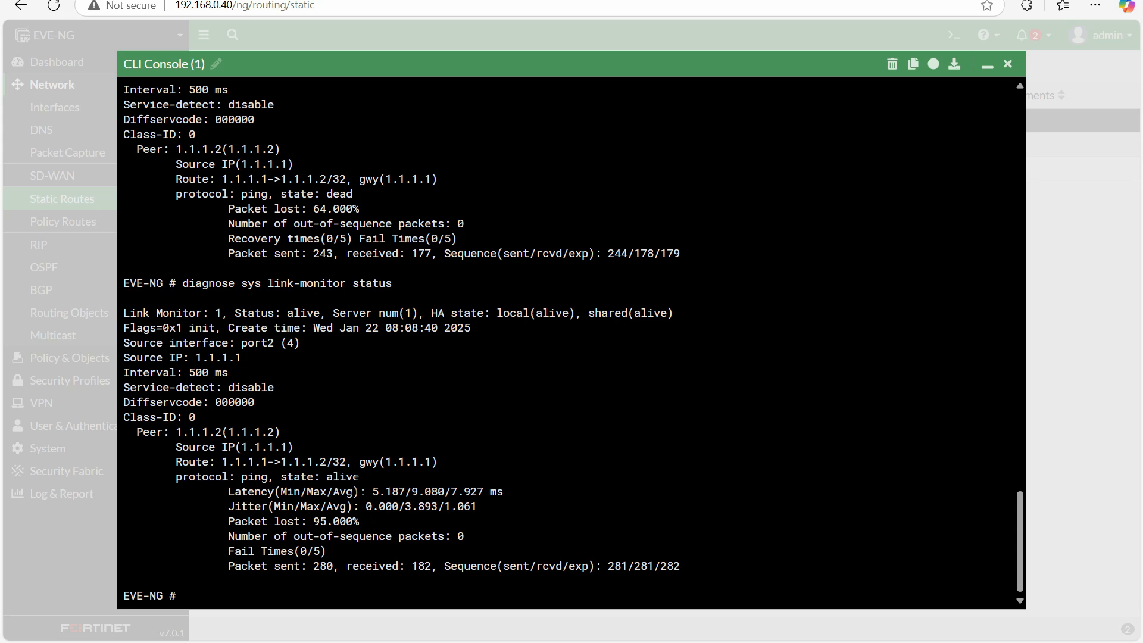
pyautogui.moveTo(359, 476); pyautogui.dragTo(248, 476)
# Step: Rerun get router info routing-table all on the firewall and highlight the default route via 1.1.1.2 on port2
pyautogui.press('Up')
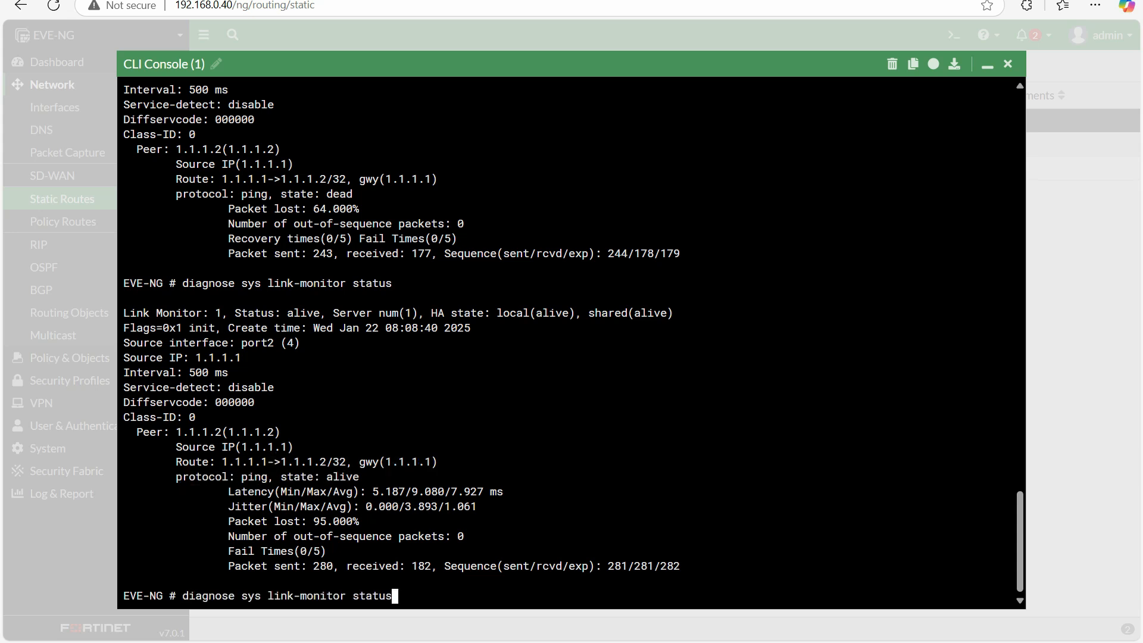
pyautogui.press('Up')
pyautogui.press('Return')
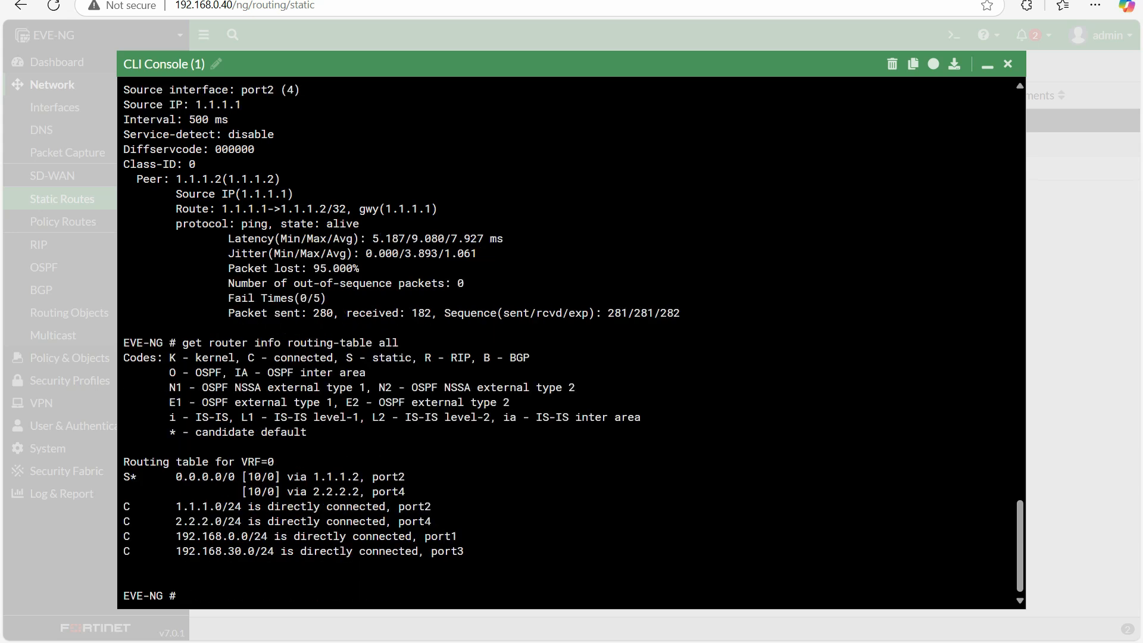
pyautogui.moveTo(242, 476); pyautogui.dragTo(417, 477)
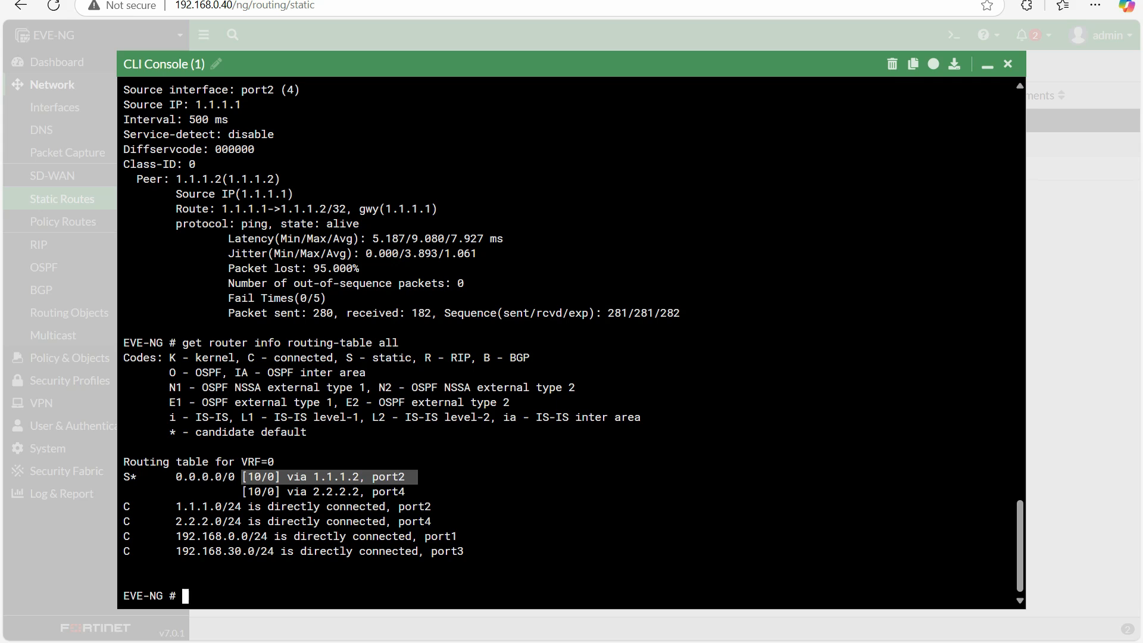
# Step: Bring up the ISP_1, ISP2 and LAN_Host consoles, ping 5.5.5.5 from LAN_Host, and highlight the ping replies
pyautogui.moveTo(645, 635)
pyautogui.click(517, 583)
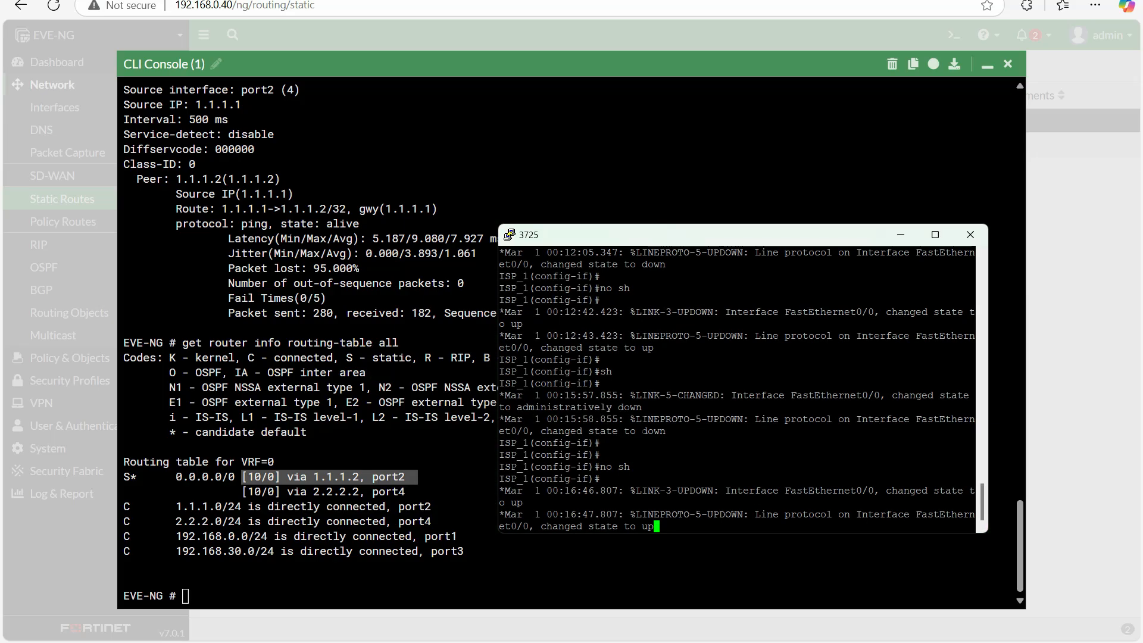
pyautogui.click(655, 524)
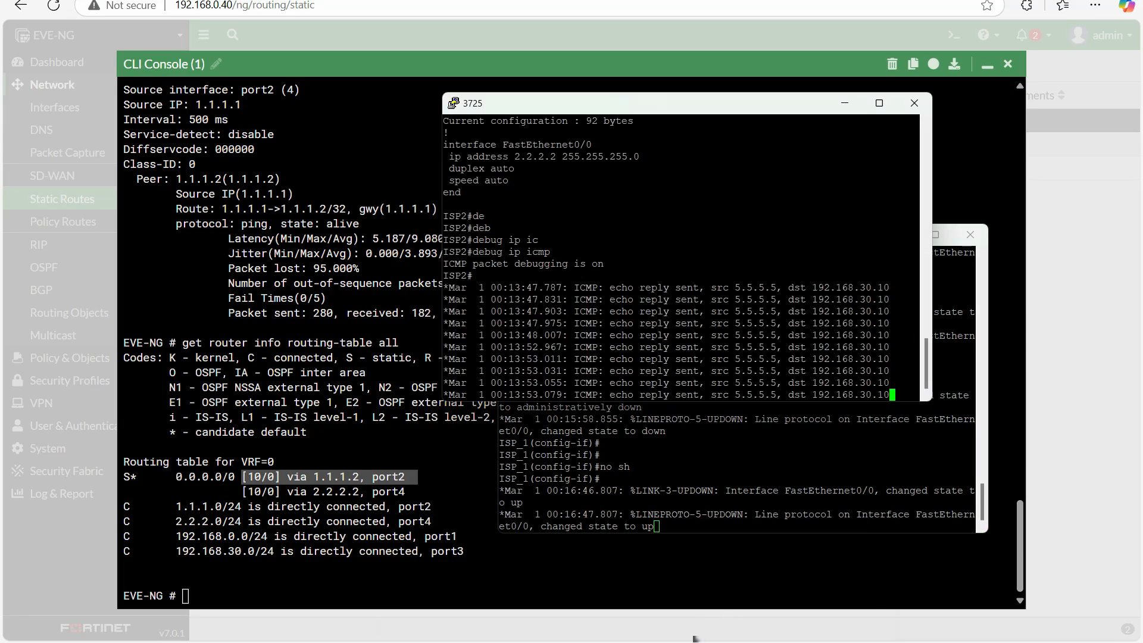
pyautogui.moveTo(748, 602)
pyautogui.click(766, 577)
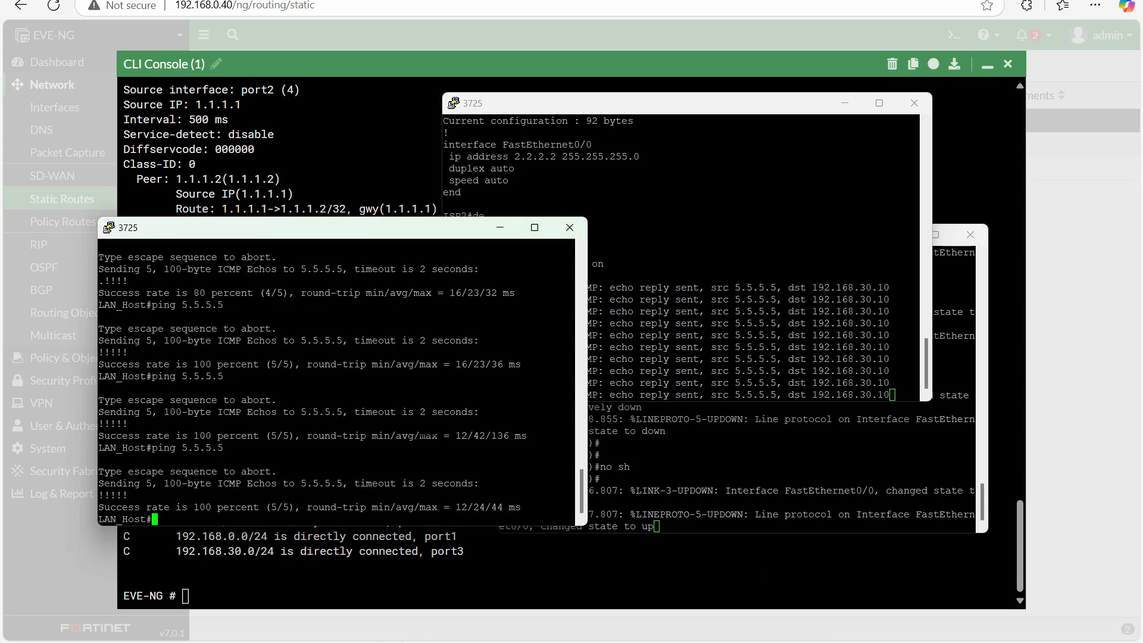
pyautogui.press('Up')
pyautogui.press('Return')
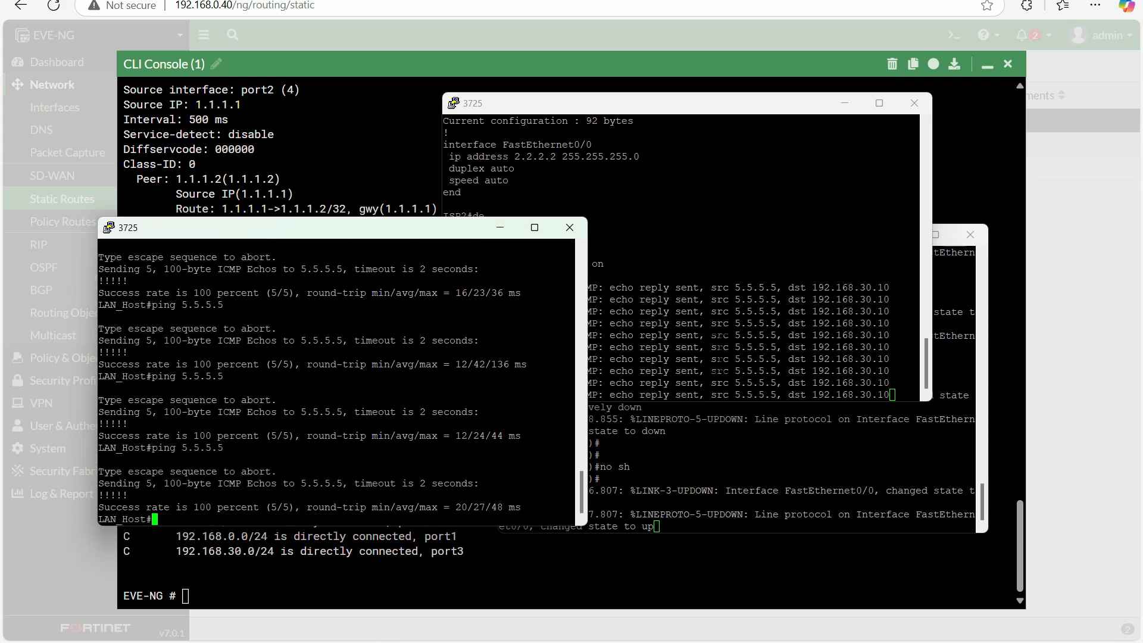
pyautogui.moveTo(118, 495); pyautogui.dragTo(144, 496)
# Step: Check the ISP2 console for new ICMP debug messages, and refresh the ISP_1 console with several blank prompt lines
pyautogui.click(713, 300)
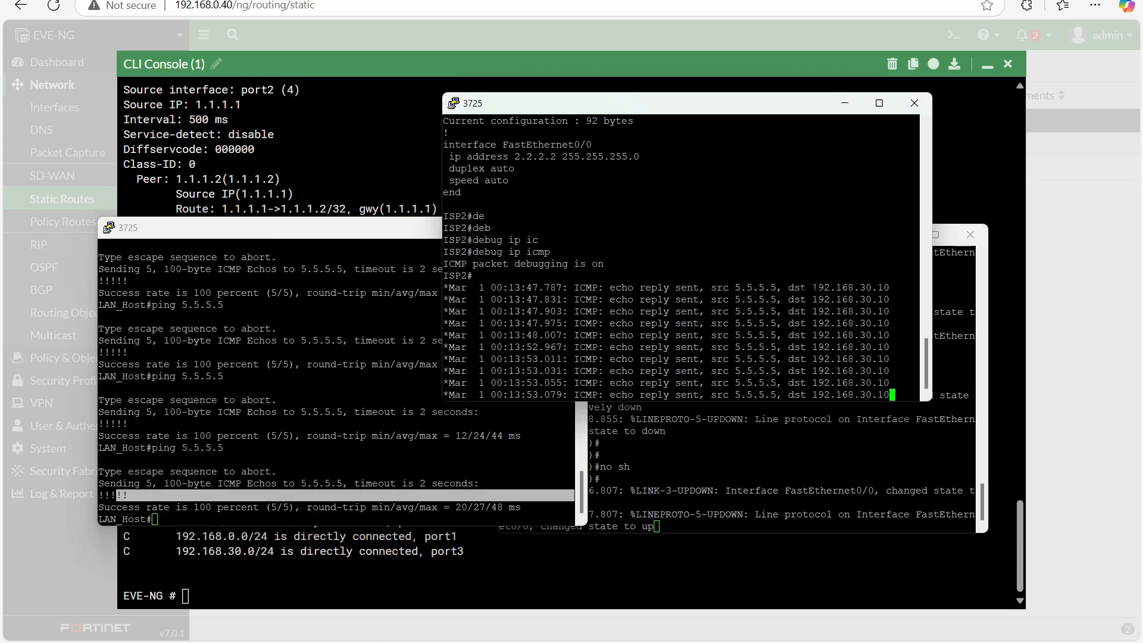
pyautogui.click(756, 455)
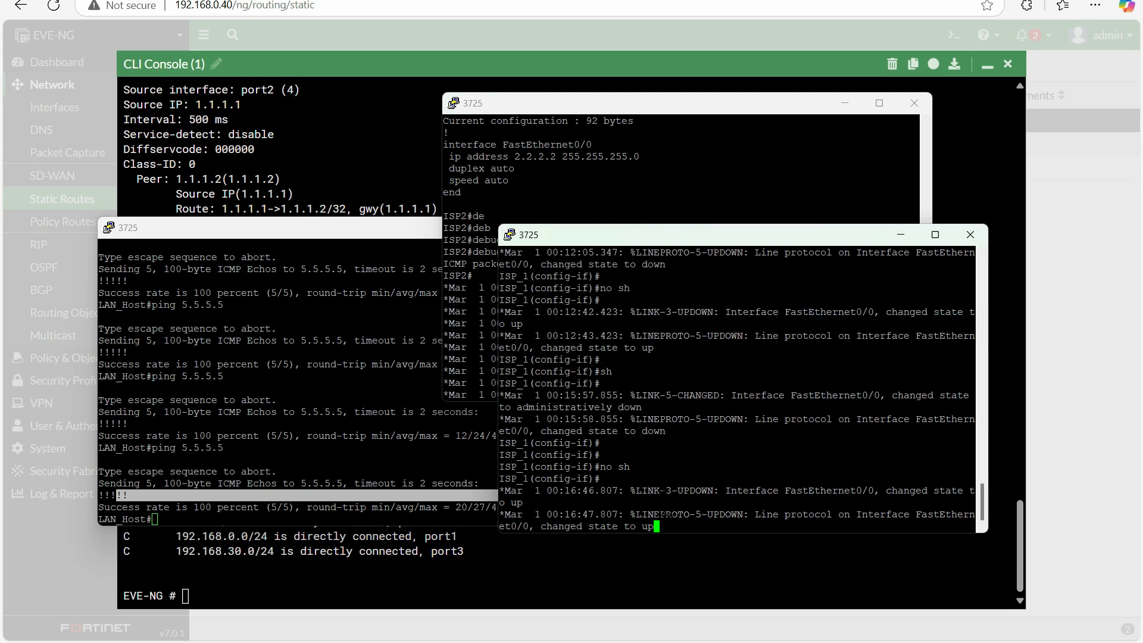
pyautogui.press('Return')
pyautogui.press('Return')
pyautogui.press('Return')
pyautogui.press('Return')
pyautogui.press('Return')
pyautogui.press('Return')
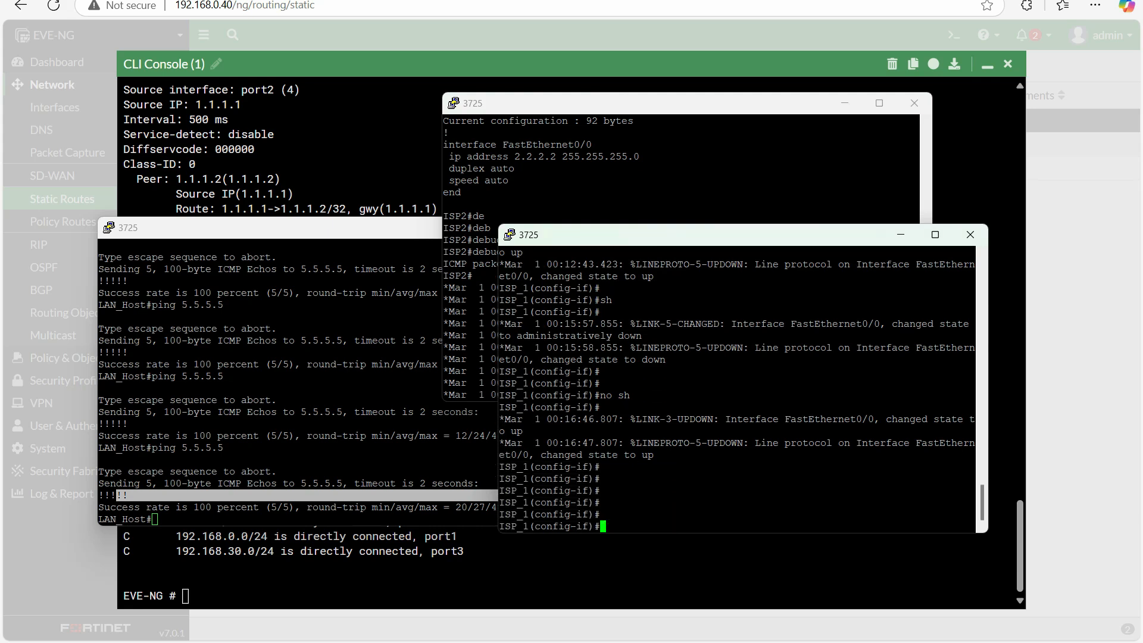
# Step: Highlight the peer's link-monitor details in the firewall console and bring the LAN_Host console back to the front
pyautogui.click(356, 571)
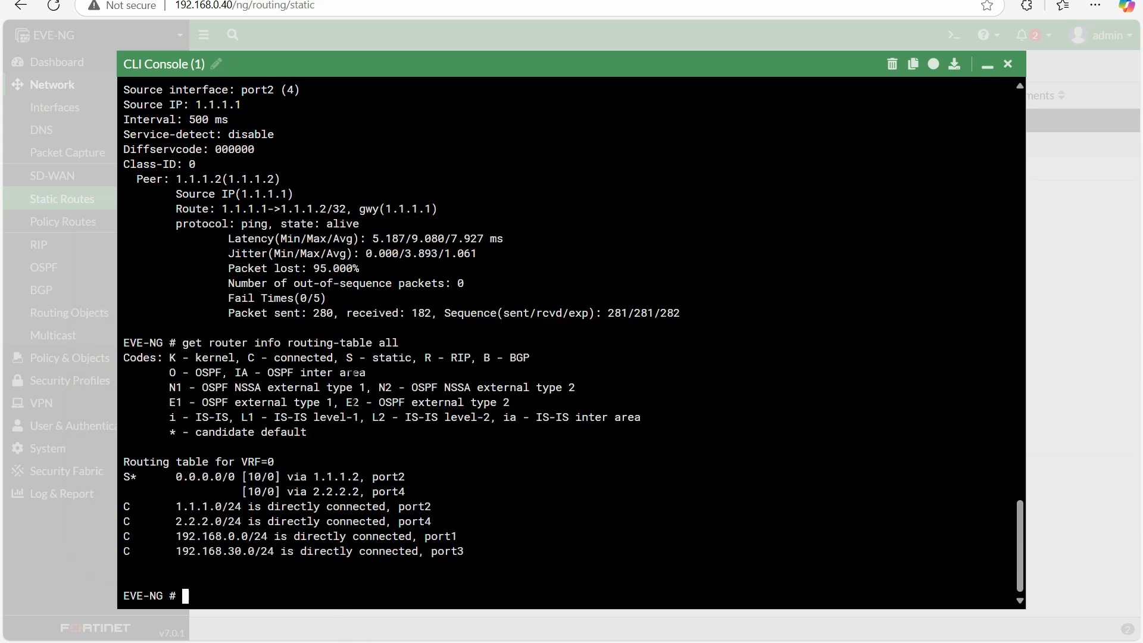
pyautogui.moveTo(163, 193); pyautogui.dragTo(351, 328)
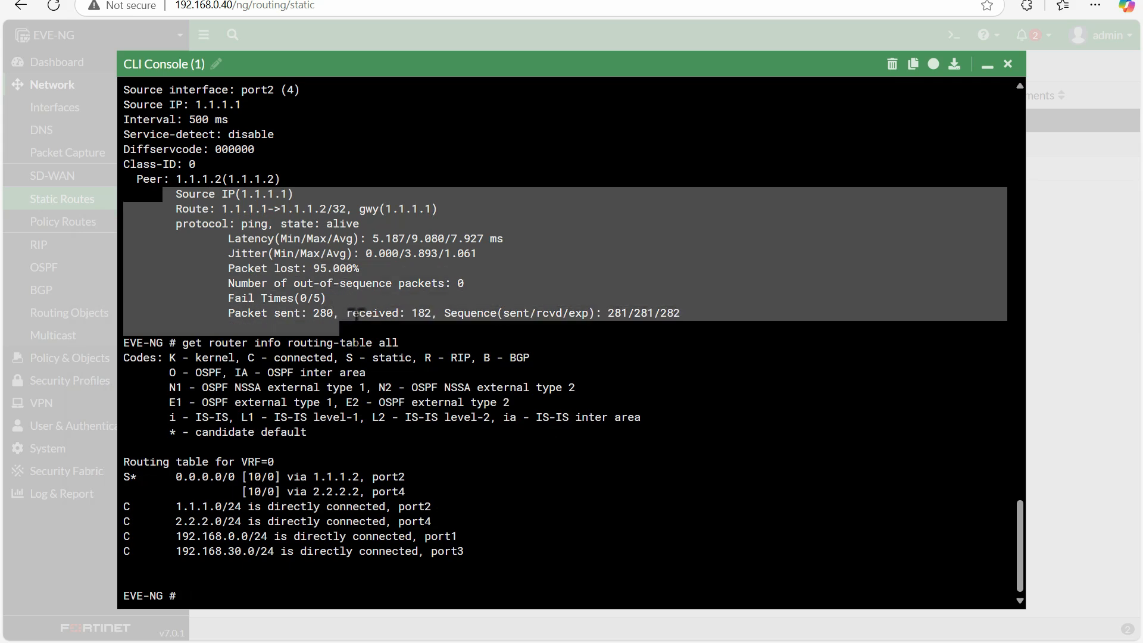
pyautogui.moveTo(685, 634)
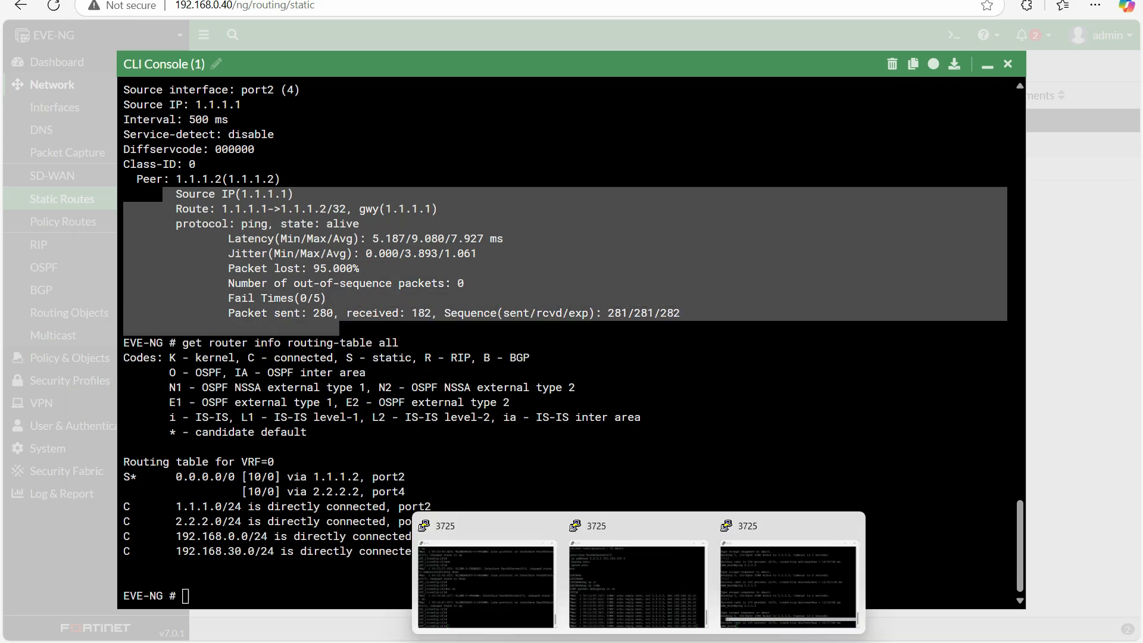
pyautogui.click(774, 567)
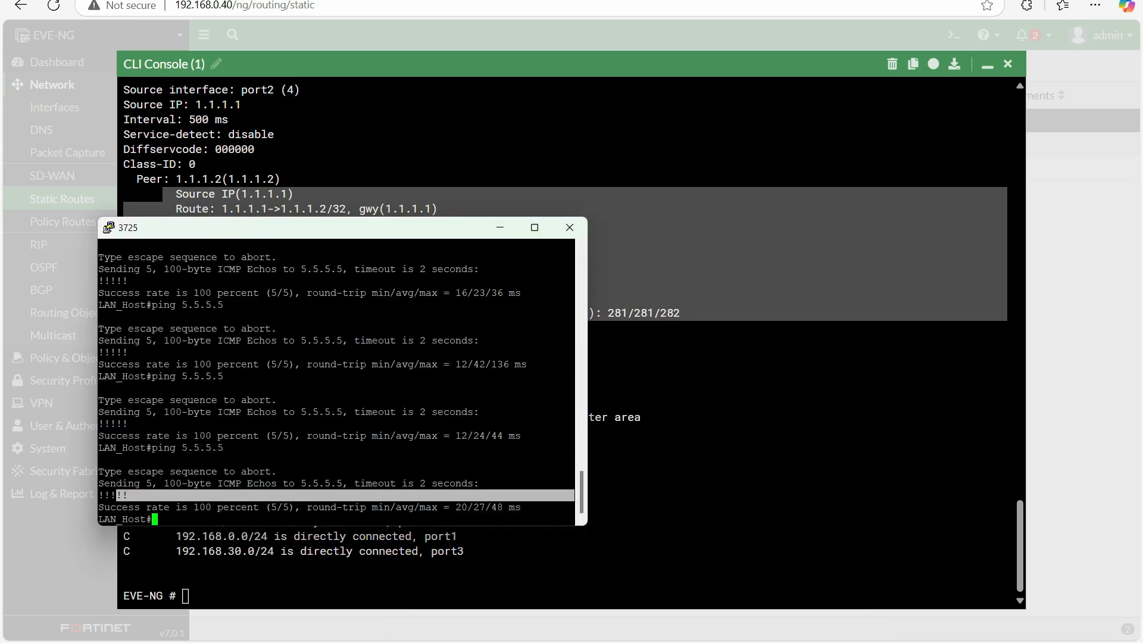
# Step: Switch to the ISP_1 console, reissue no sh on the interface, and leave configuration mode with end
pyautogui.moveTo(636, 623)
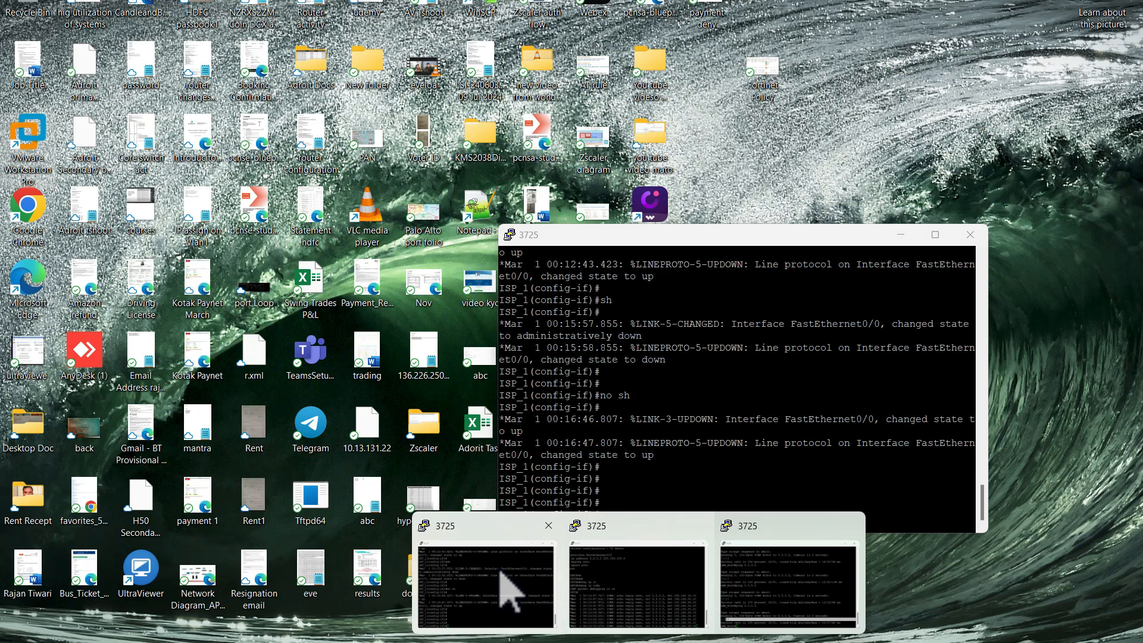
pyautogui.click(511, 590)
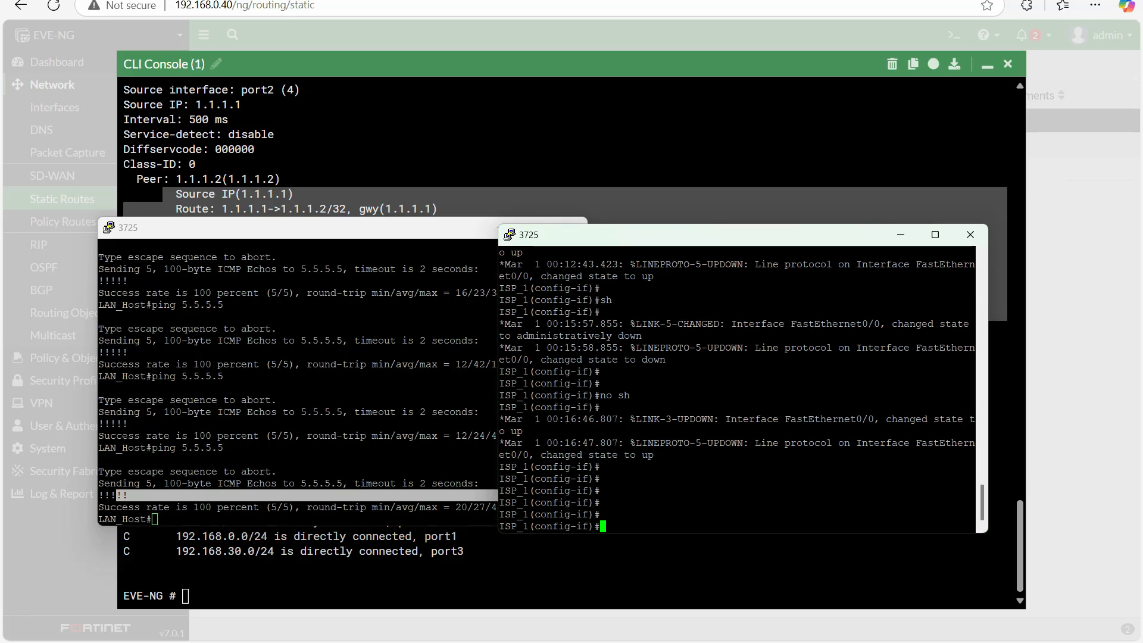
pyautogui.write('no sh')
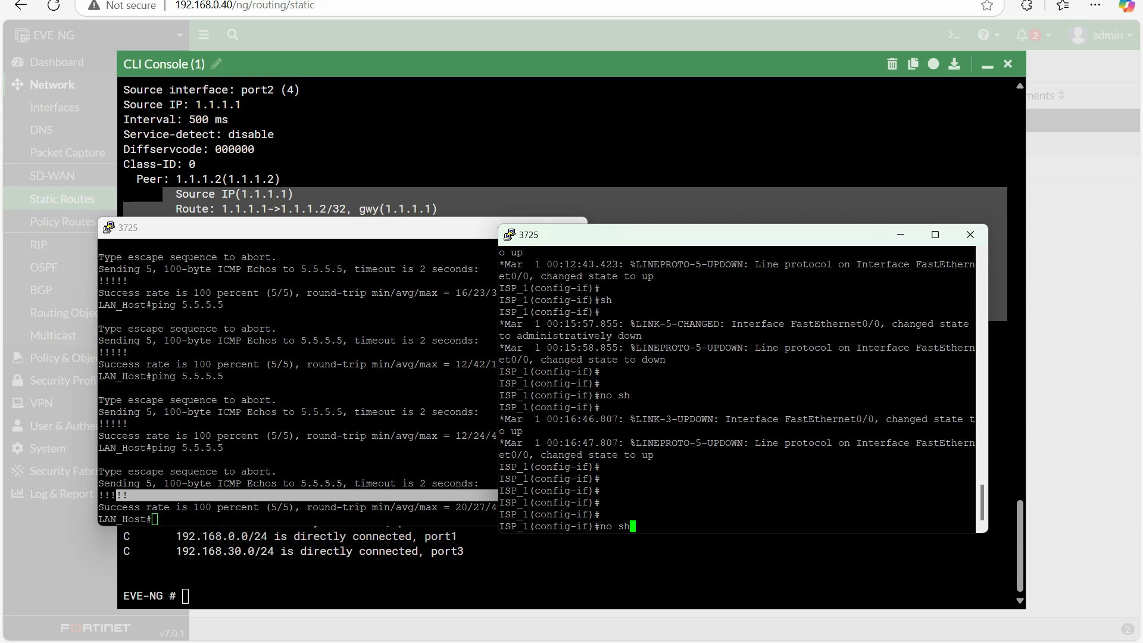
pyautogui.press('Return')
pyautogui.write('end')
pyautogui.press('Return')
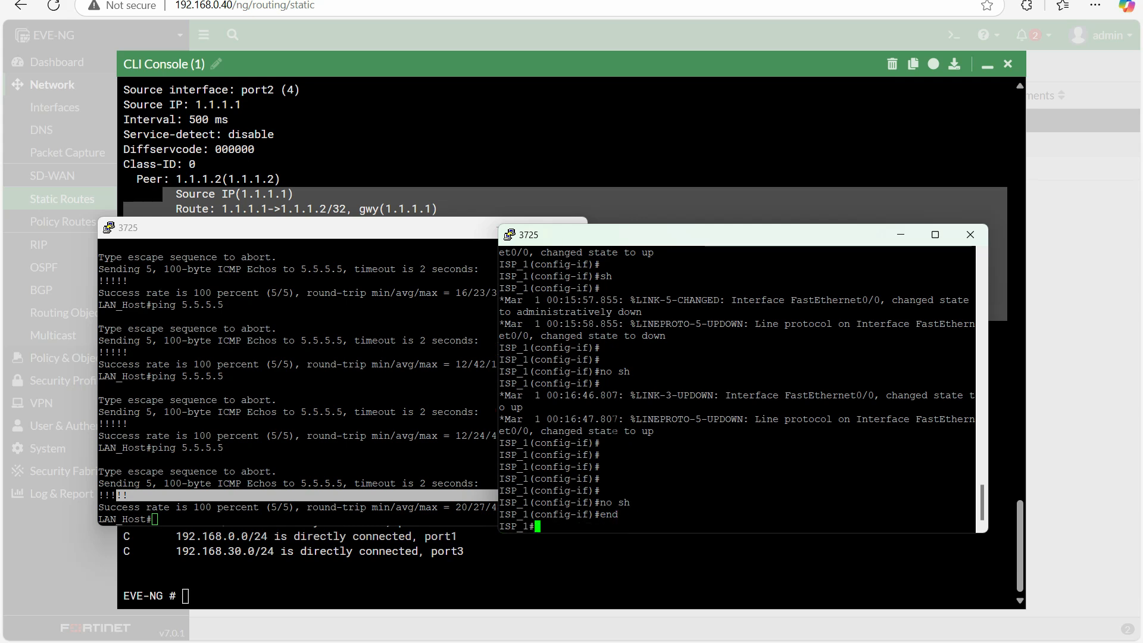
# Step: Return to the firewall console, rerun diagnose sys link-monitor status, and mark the peer's protocol state
pyautogui.click(536, 557)
pyautogui.moveTo(247, 477); pyautogui.dragTo(445, 462)
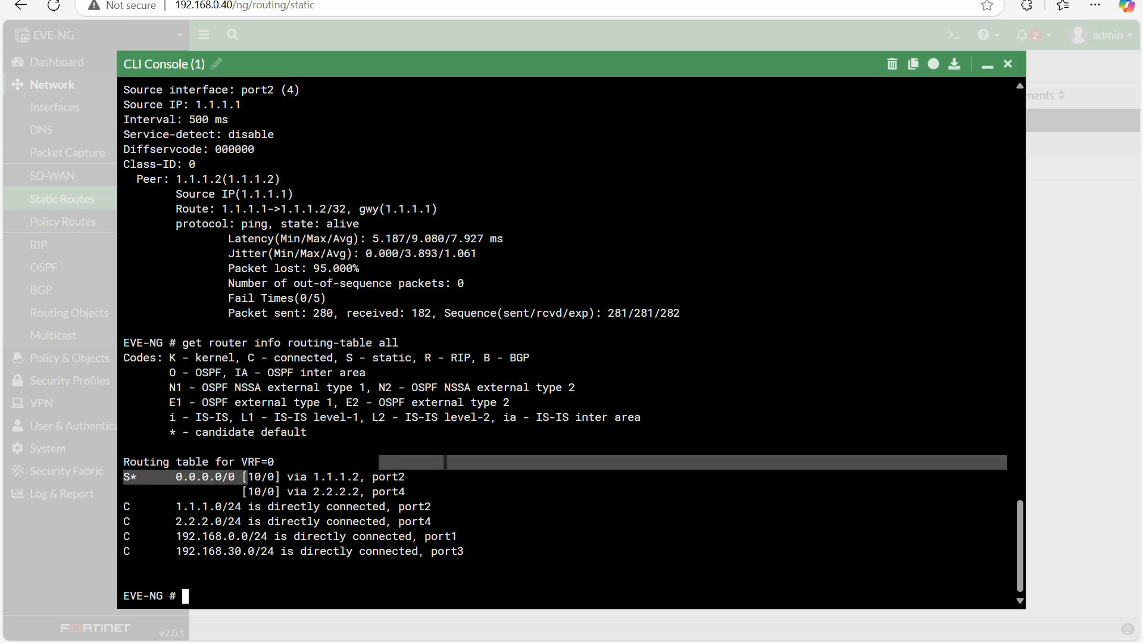
pyautogui.write('diagnose sys link-monitor status')
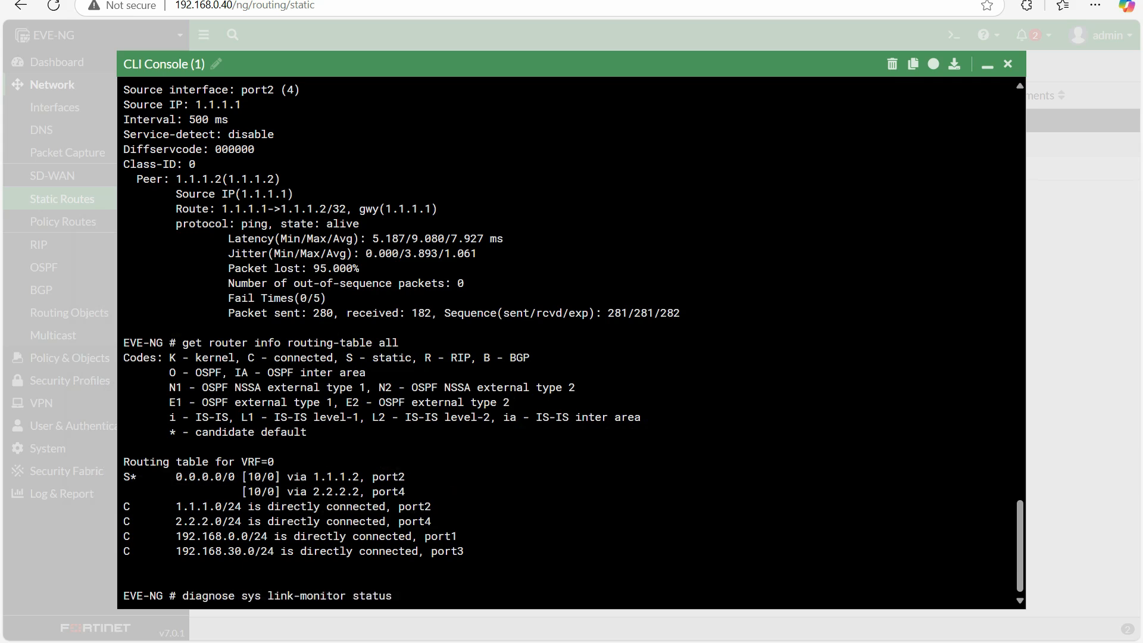
pyautogui.press('Return')
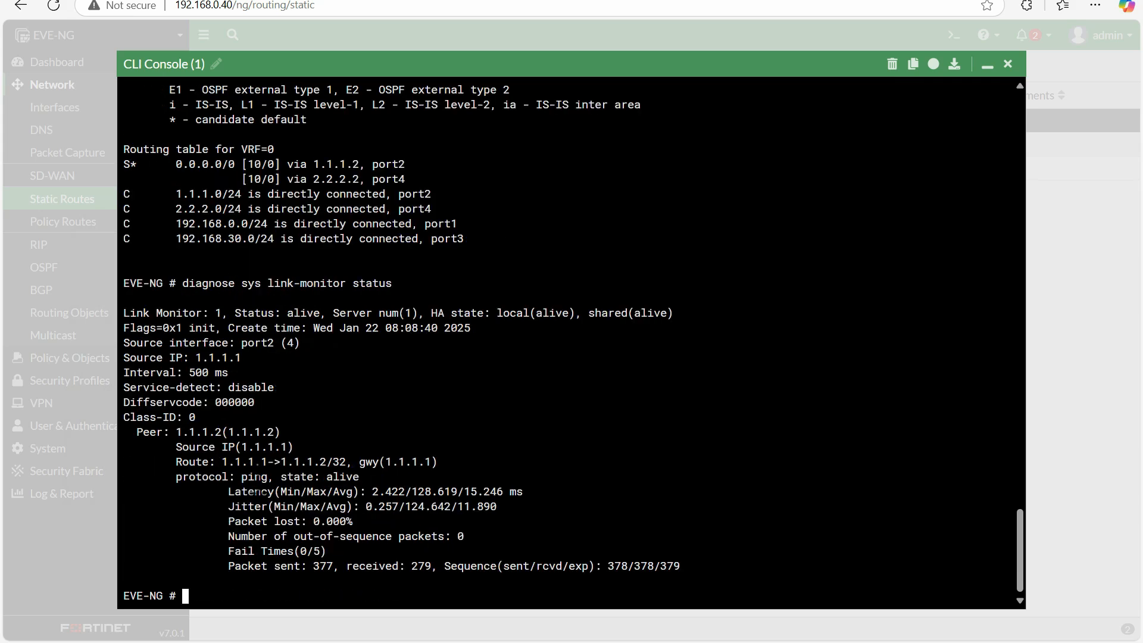
pyautogui.moveTo(229, 477); pyautogui.dragTo(398, 462)
# Step: Minimize the CLI console to review the routes in Routing Monitor, and return to the EVE-NG lab topology
pyautogui.click(987, 65)
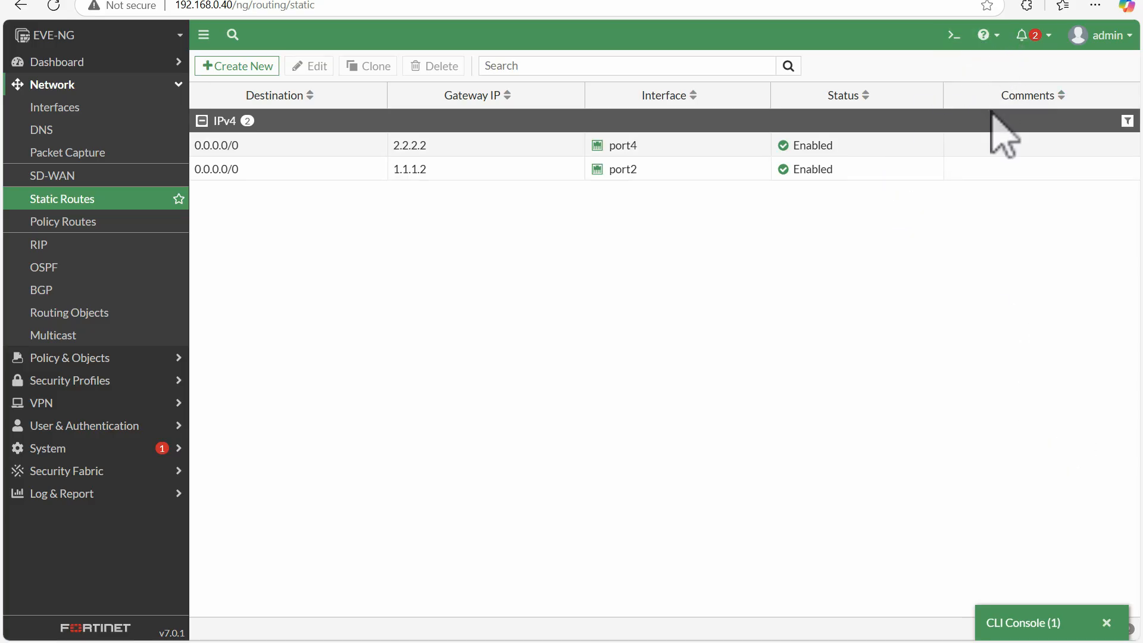
pyautogui.click(71, 63)
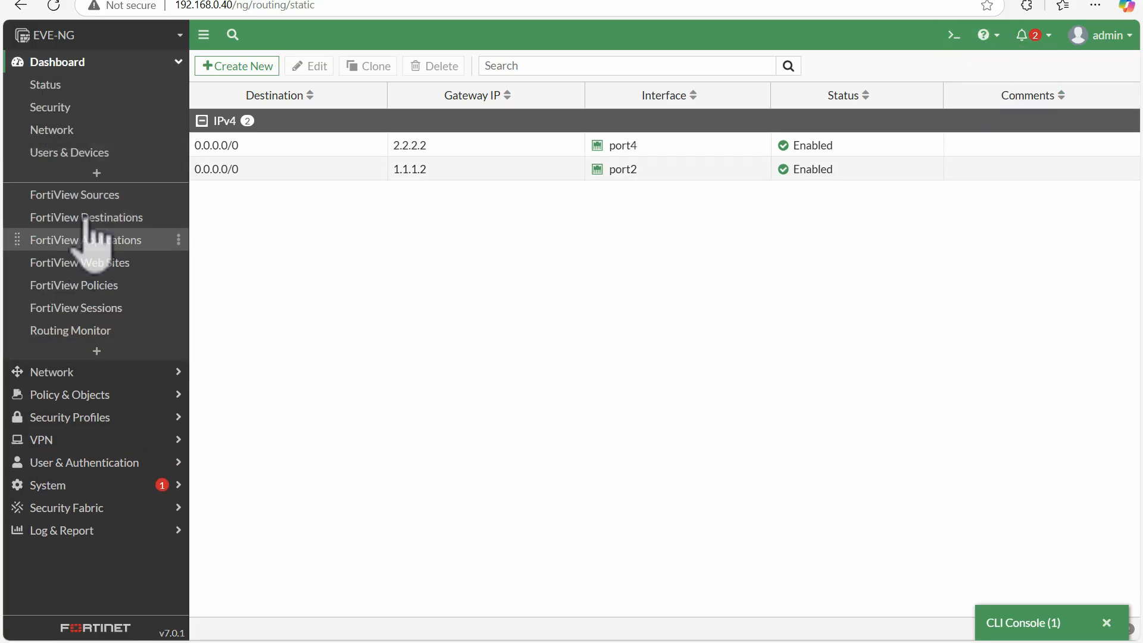
pyautogui.click(70, 332)
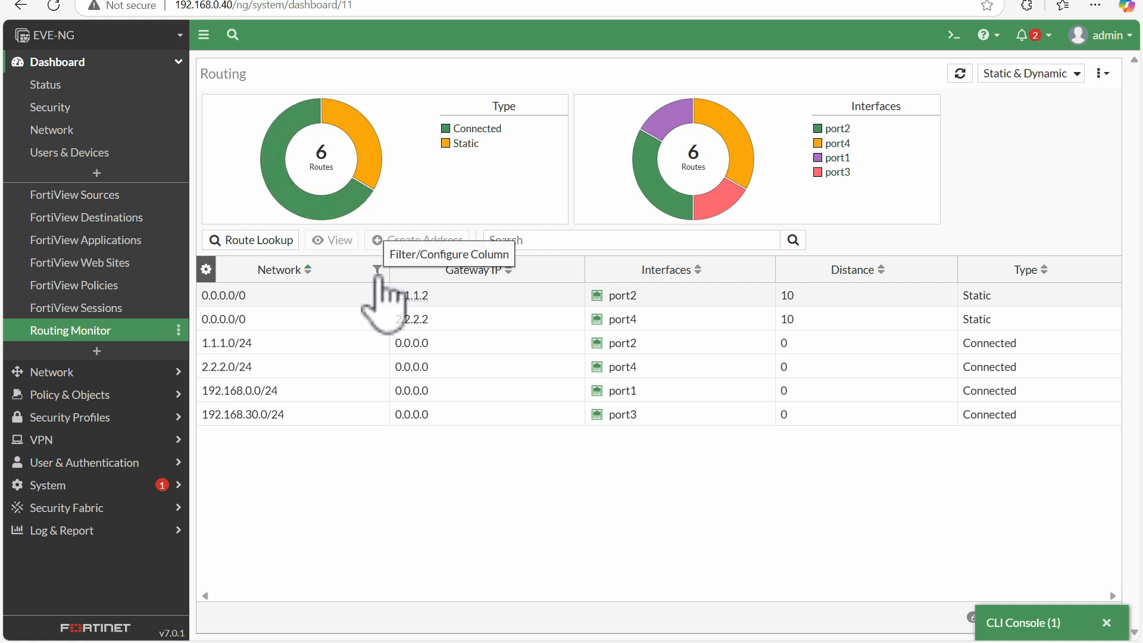
pyautogui.click(203, 1)
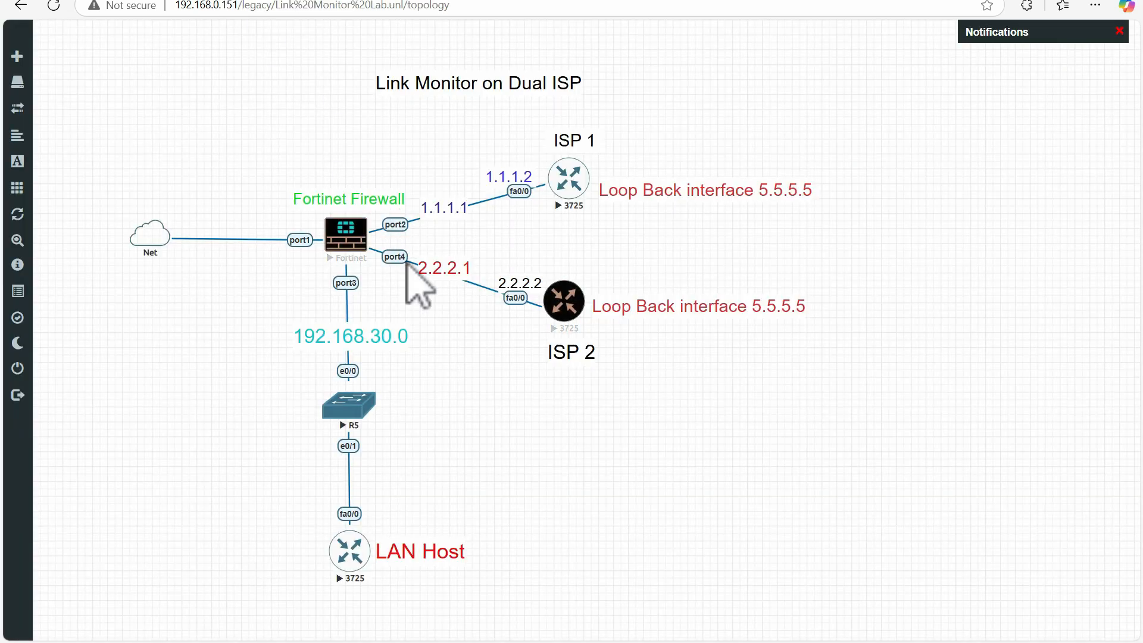